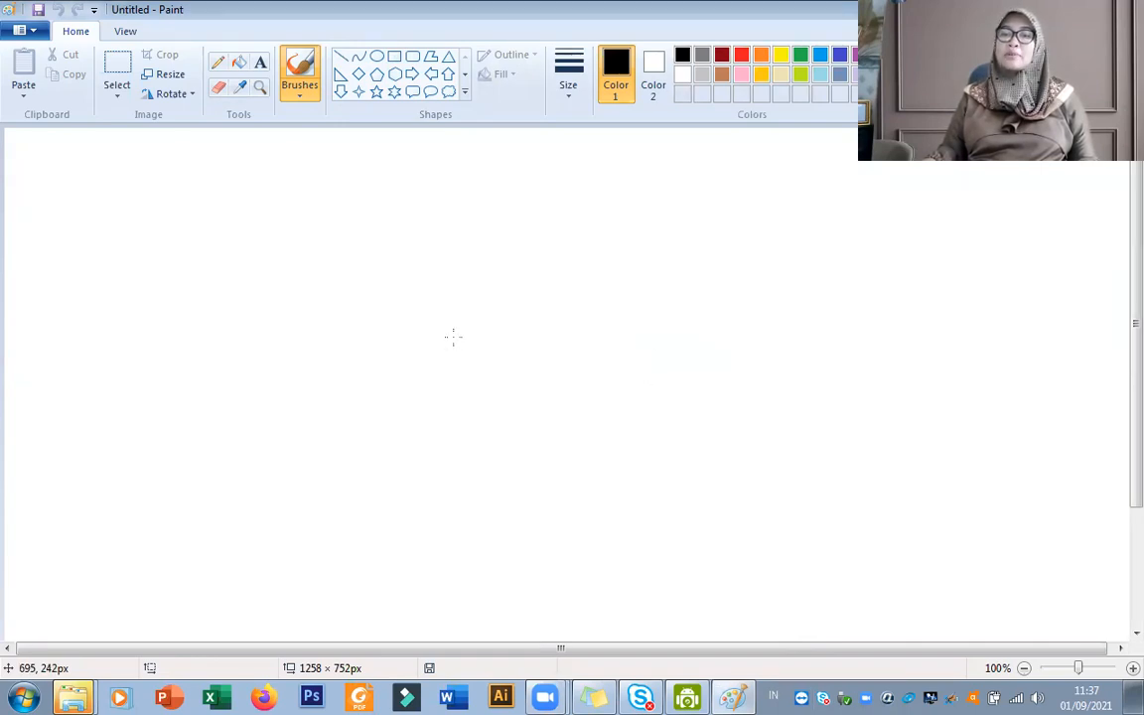
# Draw a black rectangle about 428 × 281 px as the house wall in the lower right half of the canvas.
pyautogui.moveTo(580, 319); pyautogui.dragTo(698, 442)
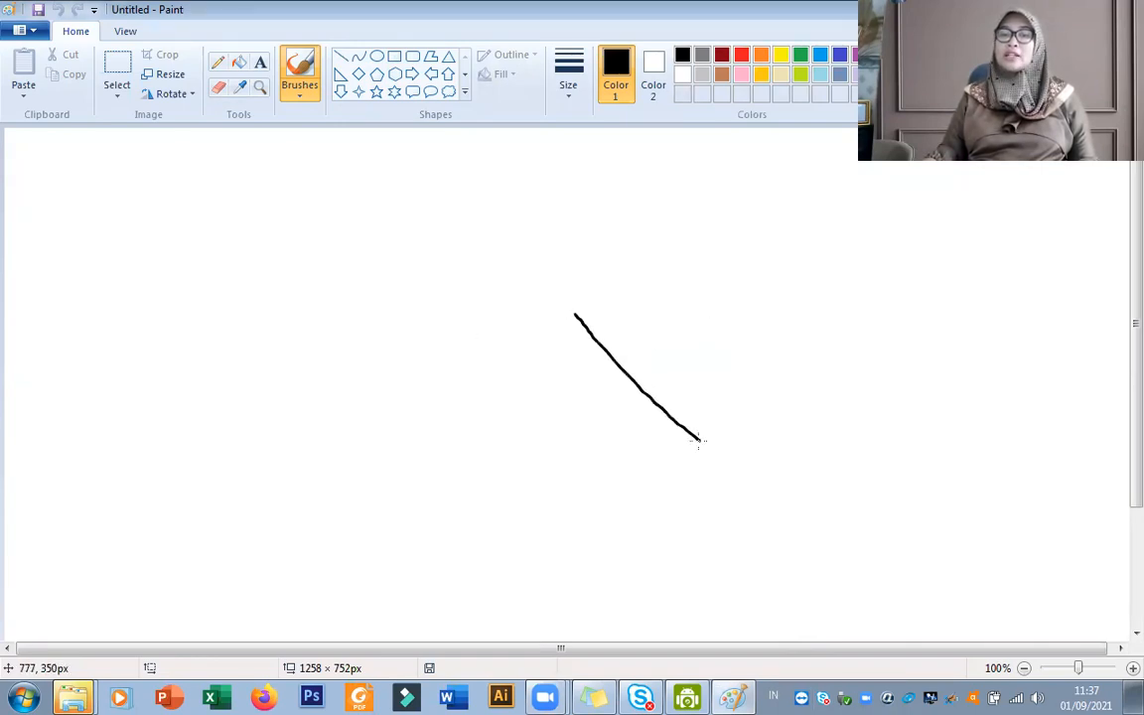
pyautogui.hotkey('ctrl', 'z')
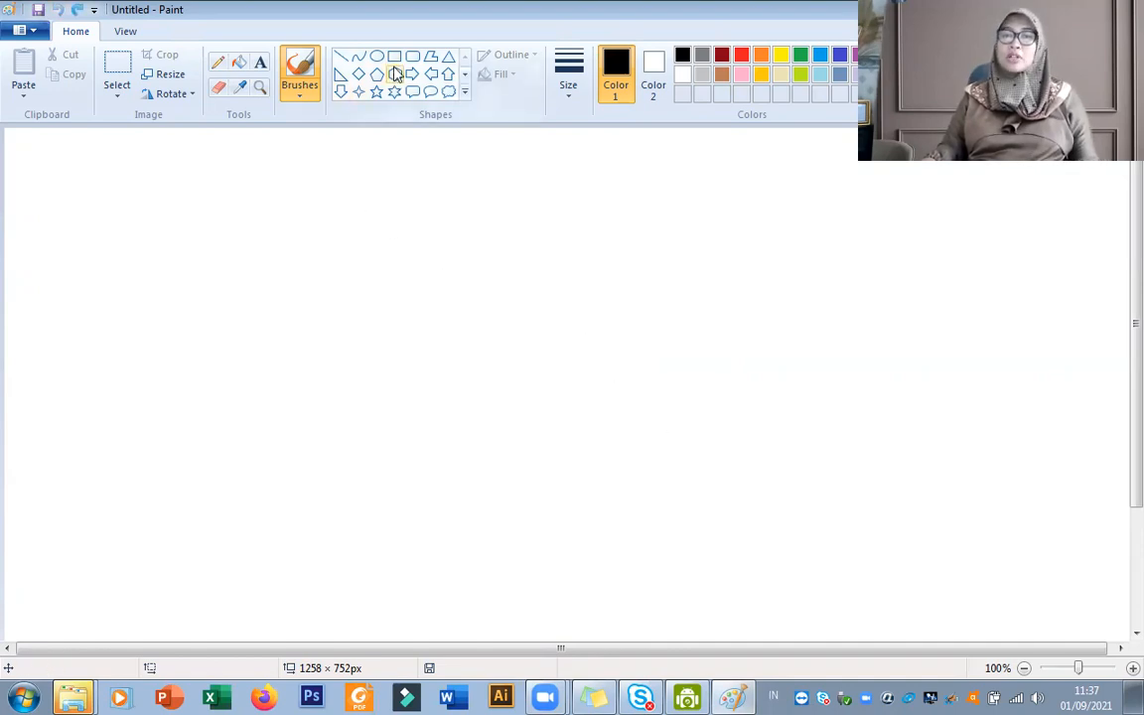
pyautogui.click(394, 55)
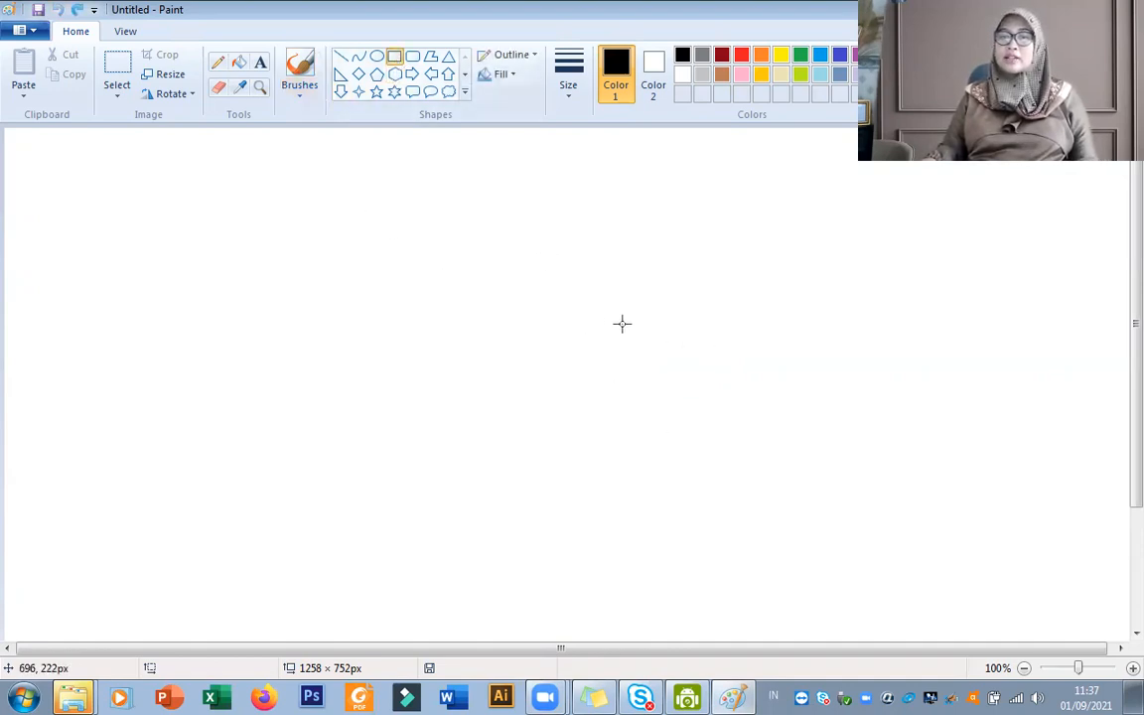
pyautogui.moveTo(621, 317); pyautogui.dragTo(1003, 568)
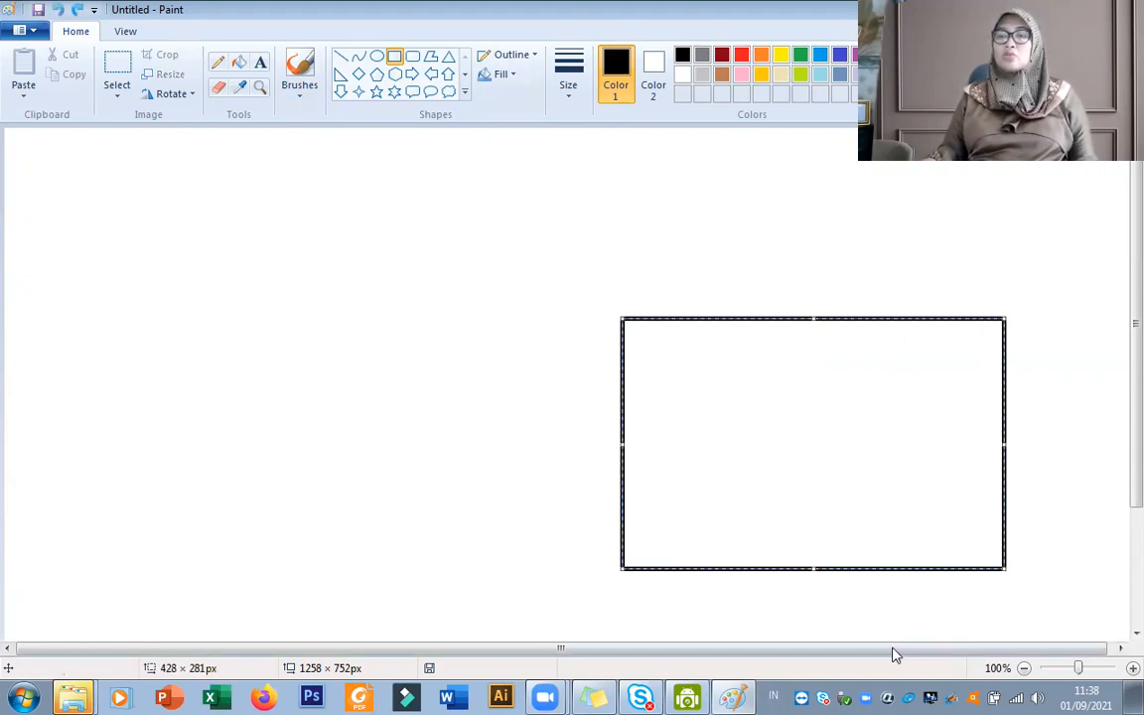
pyautogui.moveTo(897, 649); pyautogui.dragTo(960, 647)
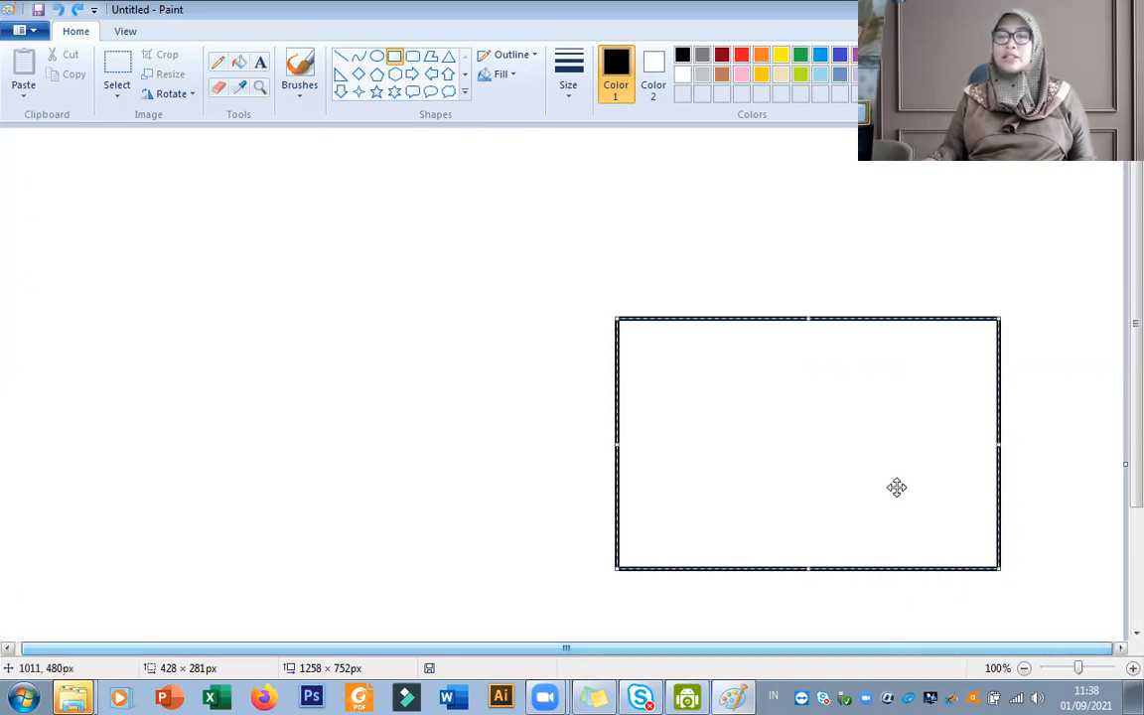
pyautogui.moveTo(868, 398); pyautogui.dragTo(822, 396)
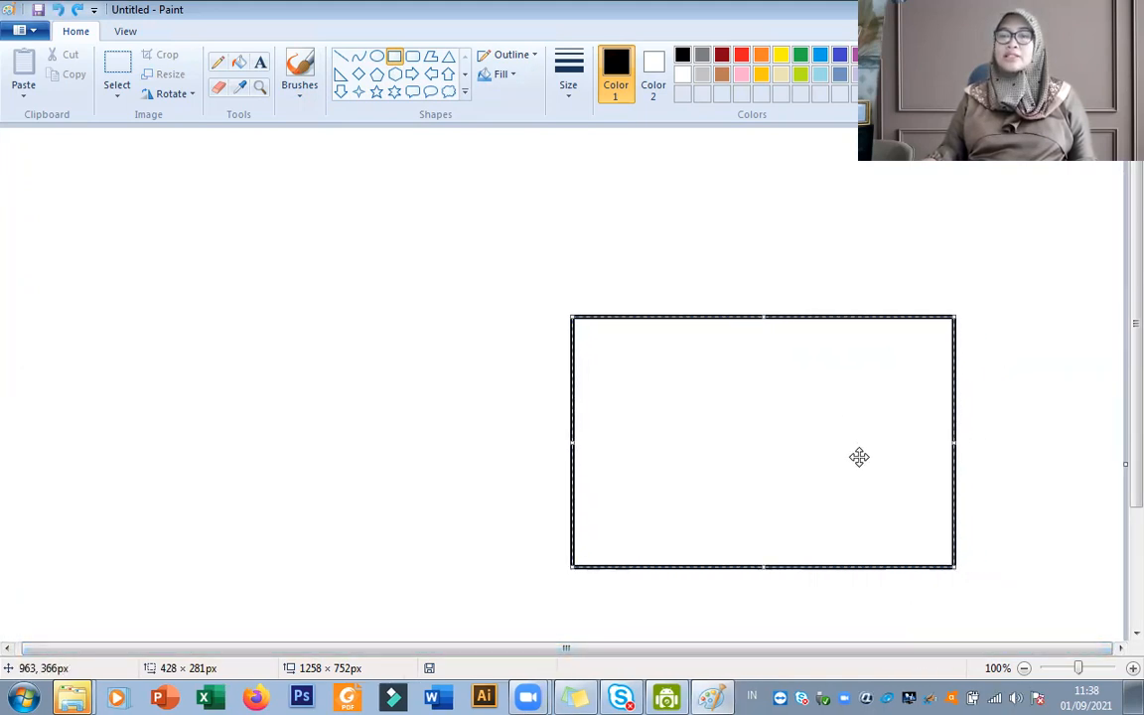
pyautogui.click(999, 389)
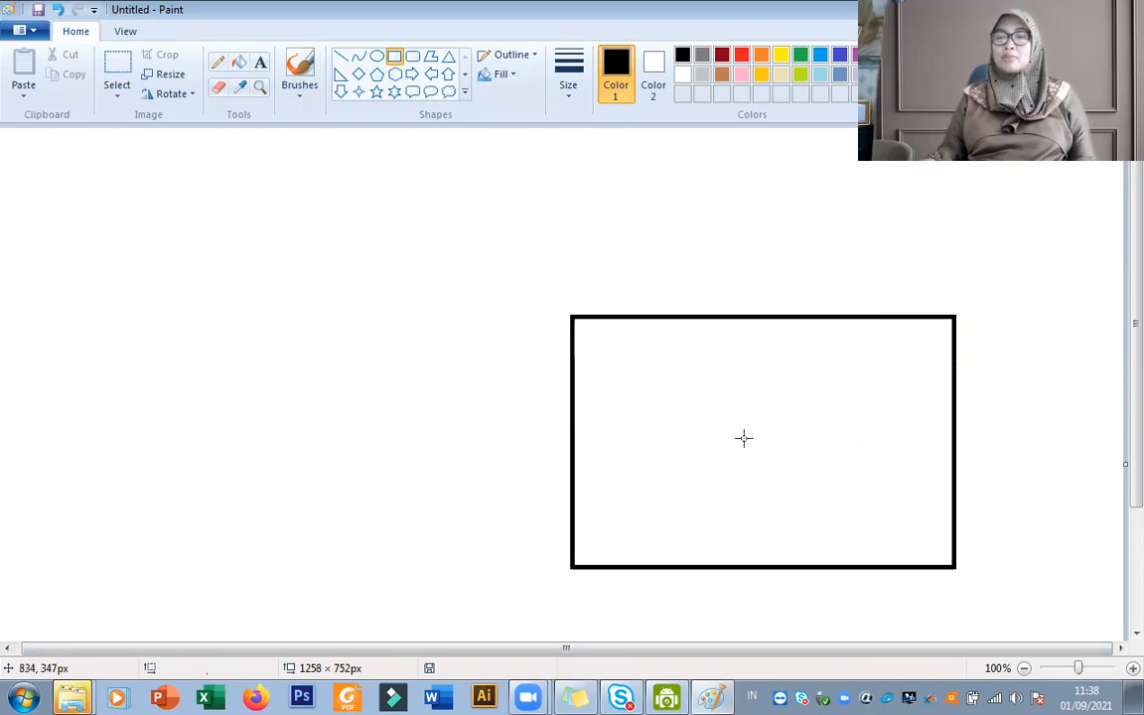
# Draw two matching window rectangles, about 131 × 94 px each, near the left and right sides of the house wall.
pyautogui.moveTo(595, 364); pyautogui.dragTo(713, 447)
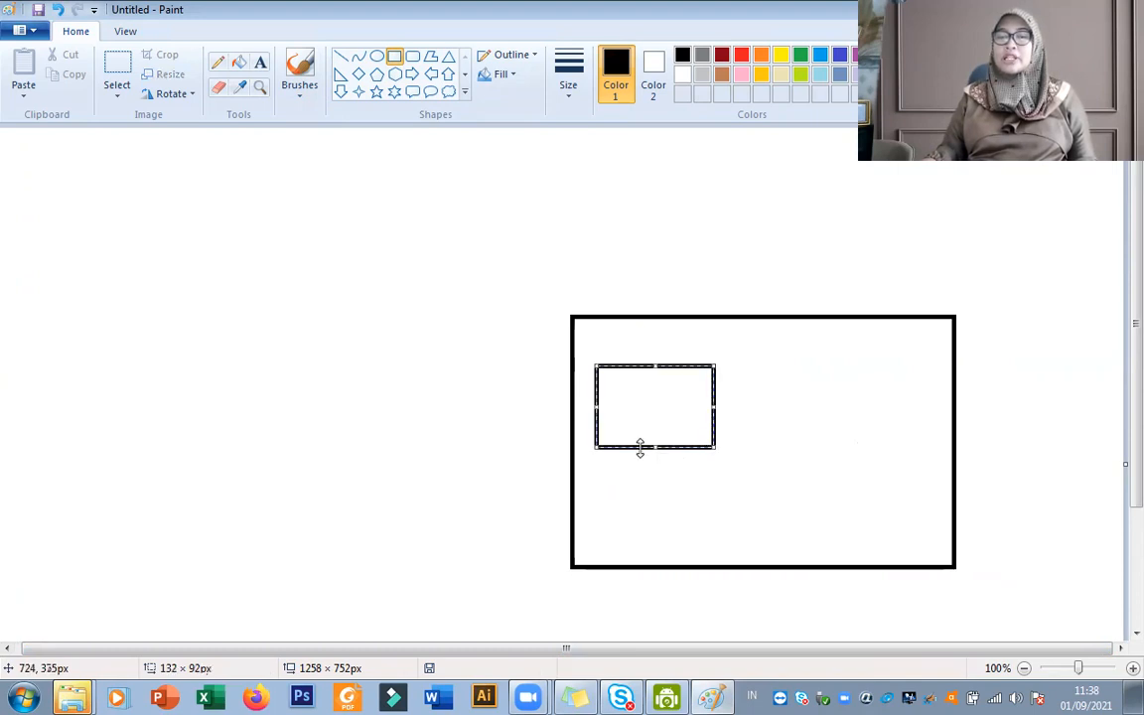
pyautogui.click(613, 343)
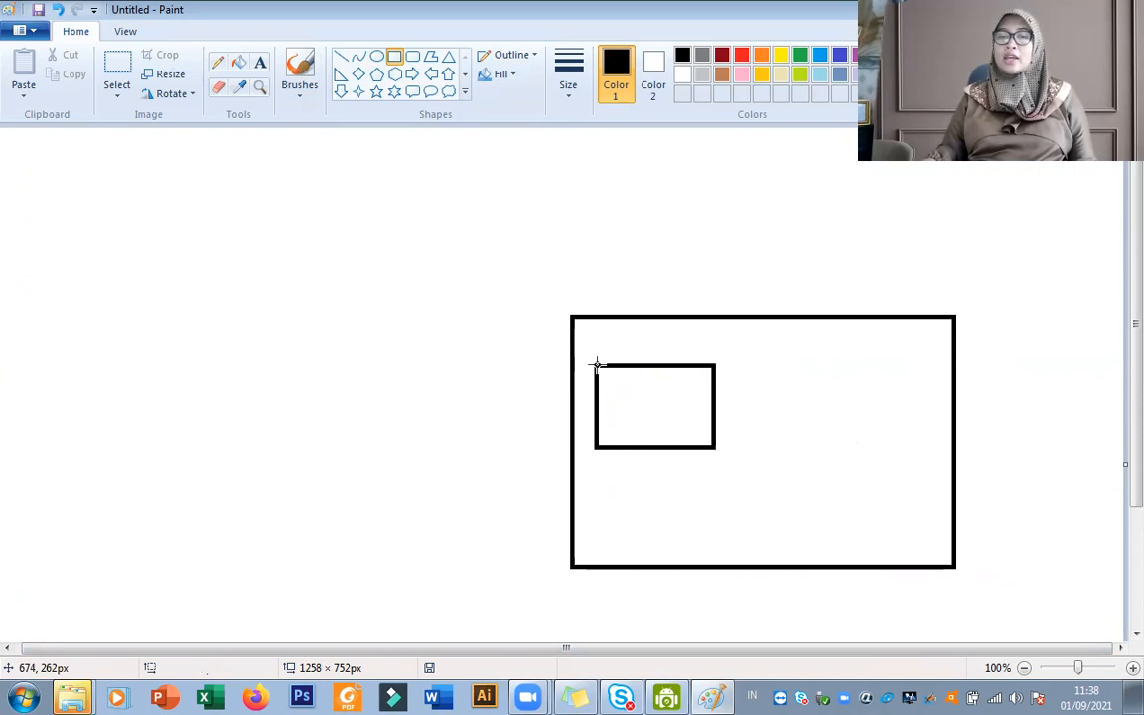
pyautogui.moveTo(596, 363); pyautogui.dragTo(715, 447)
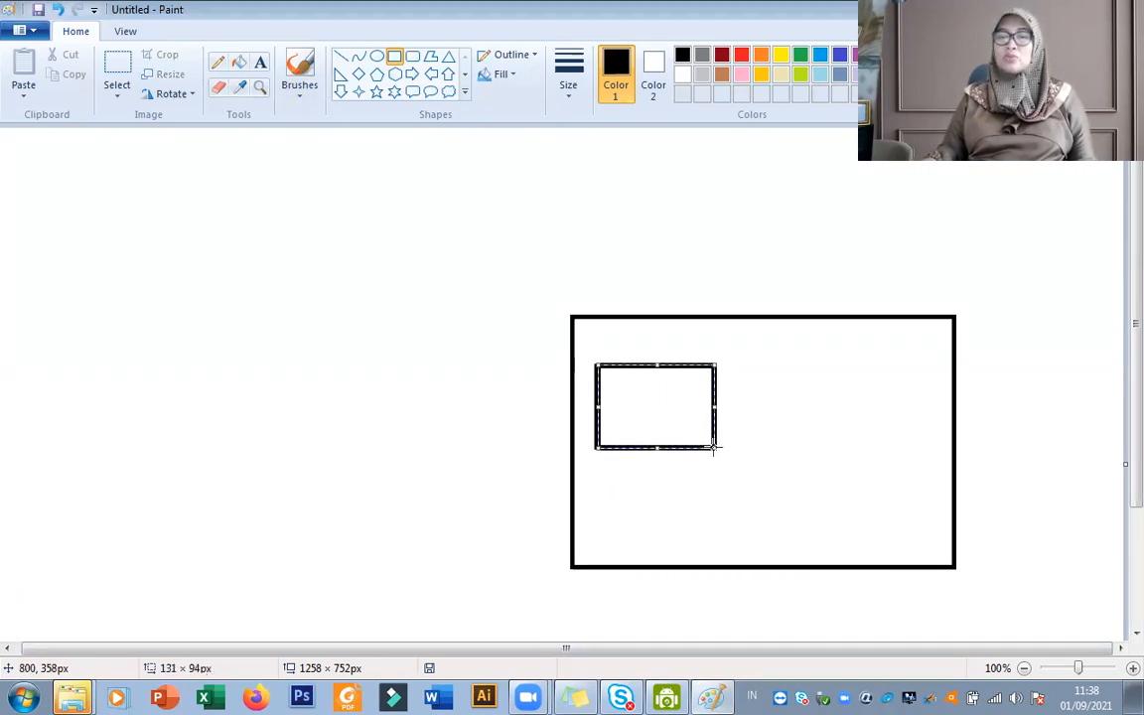
pyautogui.moveTo(648, 403); pyautogui.dragTo(864, 403)
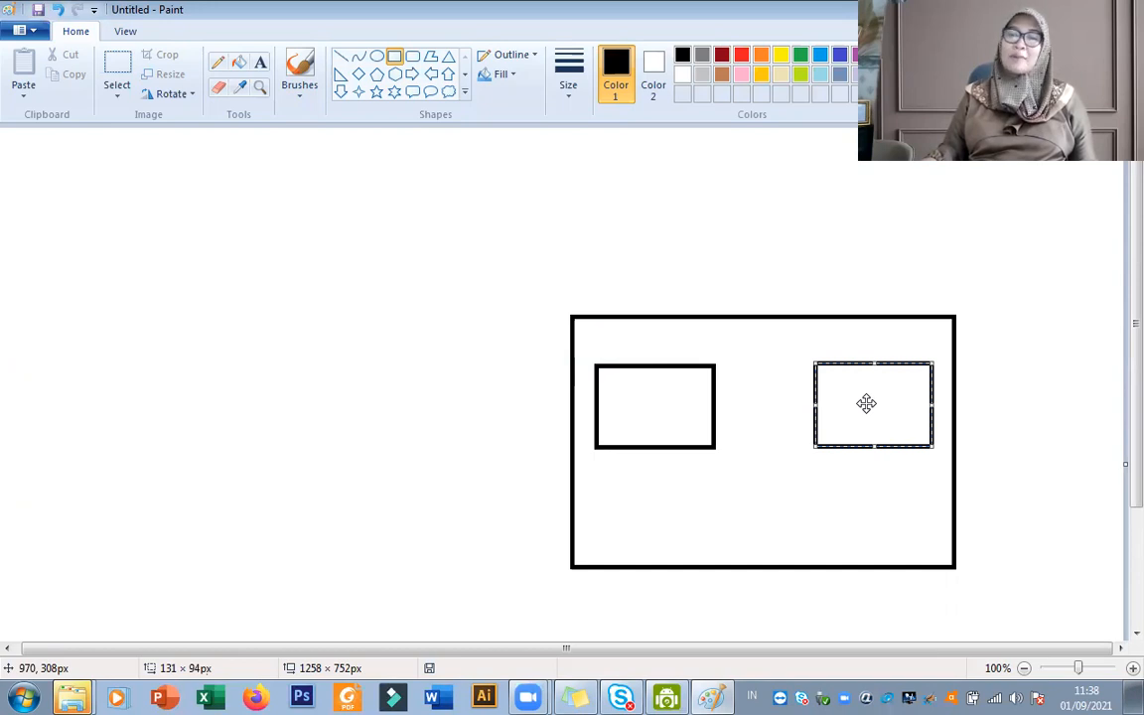
pyautogui.click(851, 338)
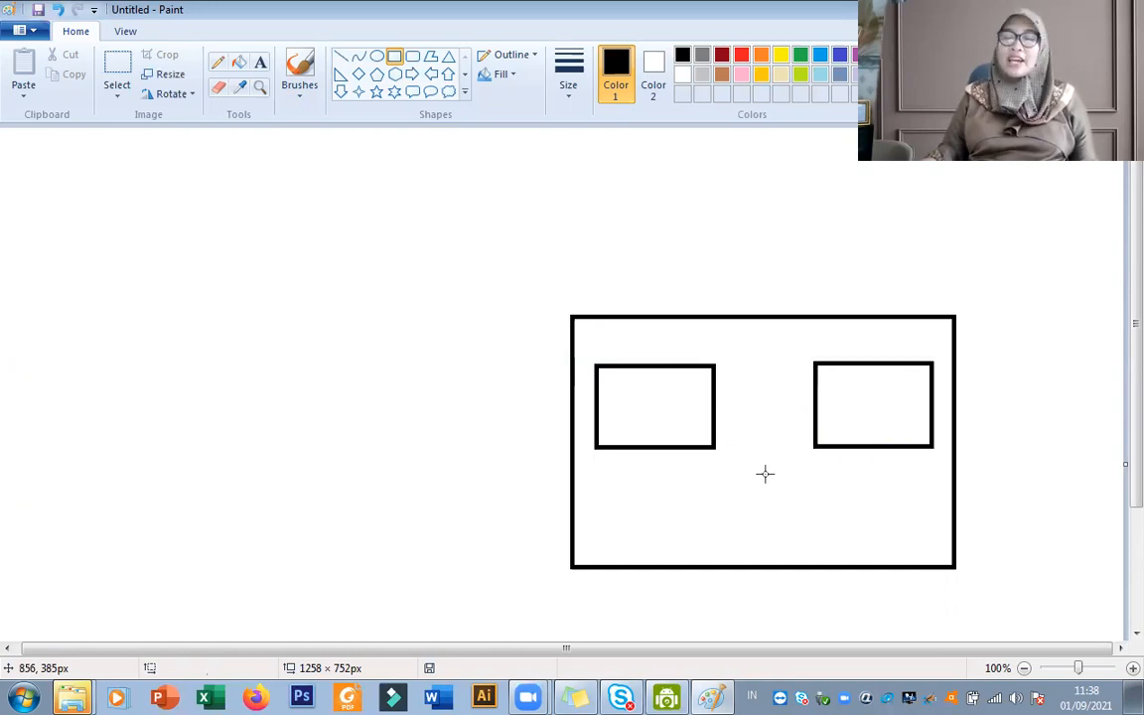
# Draw an upright door rectangle between the two windows and stretch it to about 93 × 225 px.
pyautogui.moveTo(733, 359); pyautogui.dragTo(808, 536)
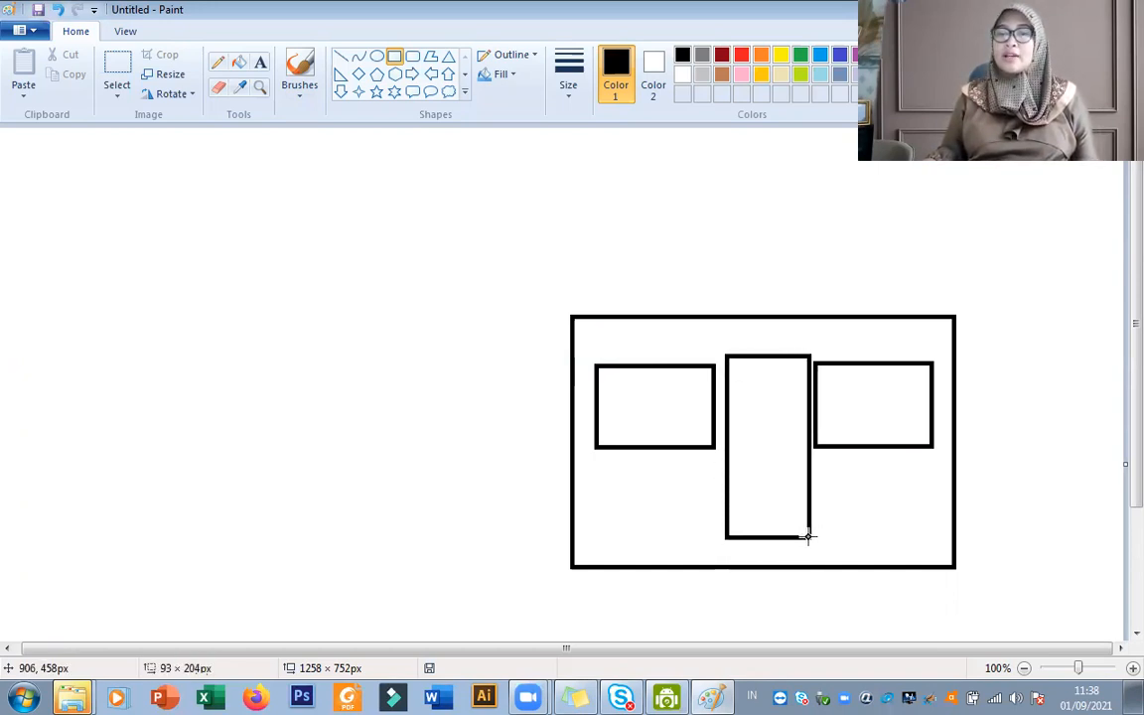
pyautogui.moveTo(786, 482); pyautogui.dragTo(782, 488)
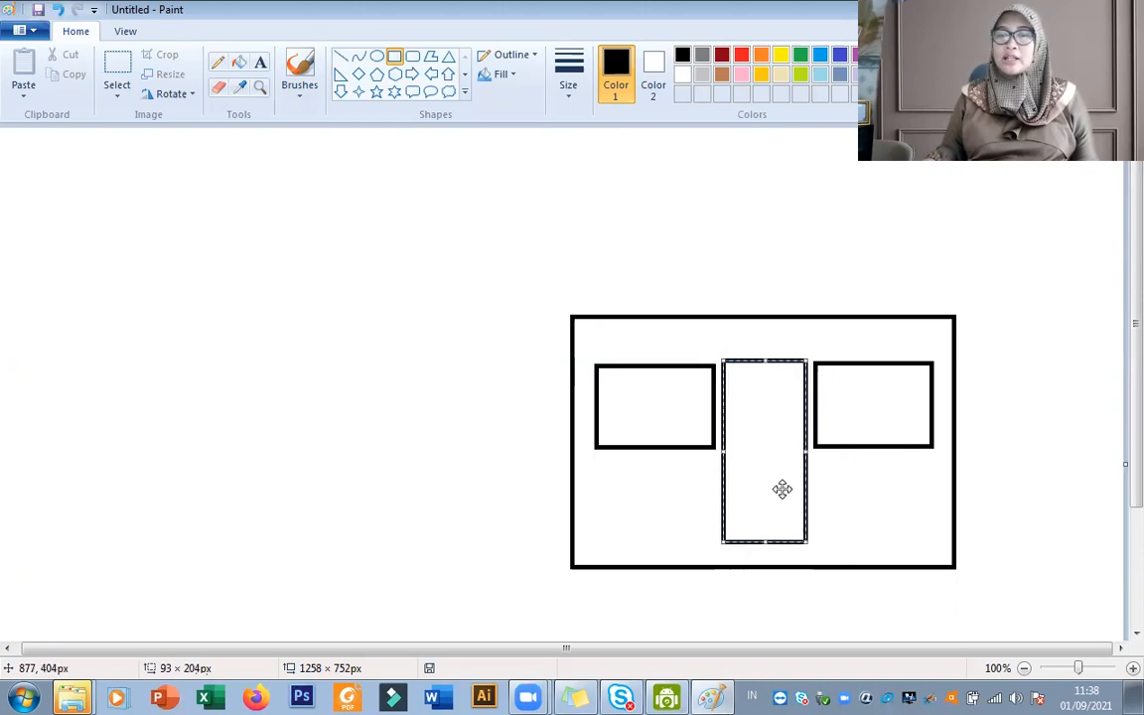
pyautogui.moveTo(762, 360); pyautogui.dragTo(761, 350)
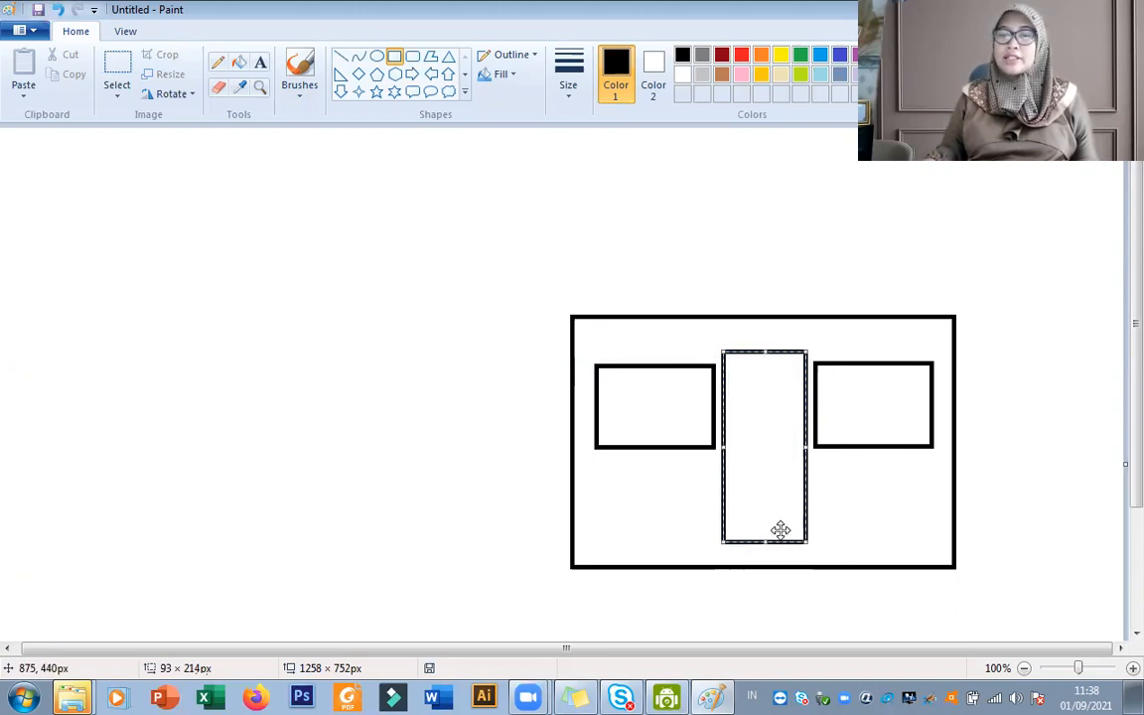
pyautogui.moveTo(761, 544); pyautogui.dragTo(764, 554)
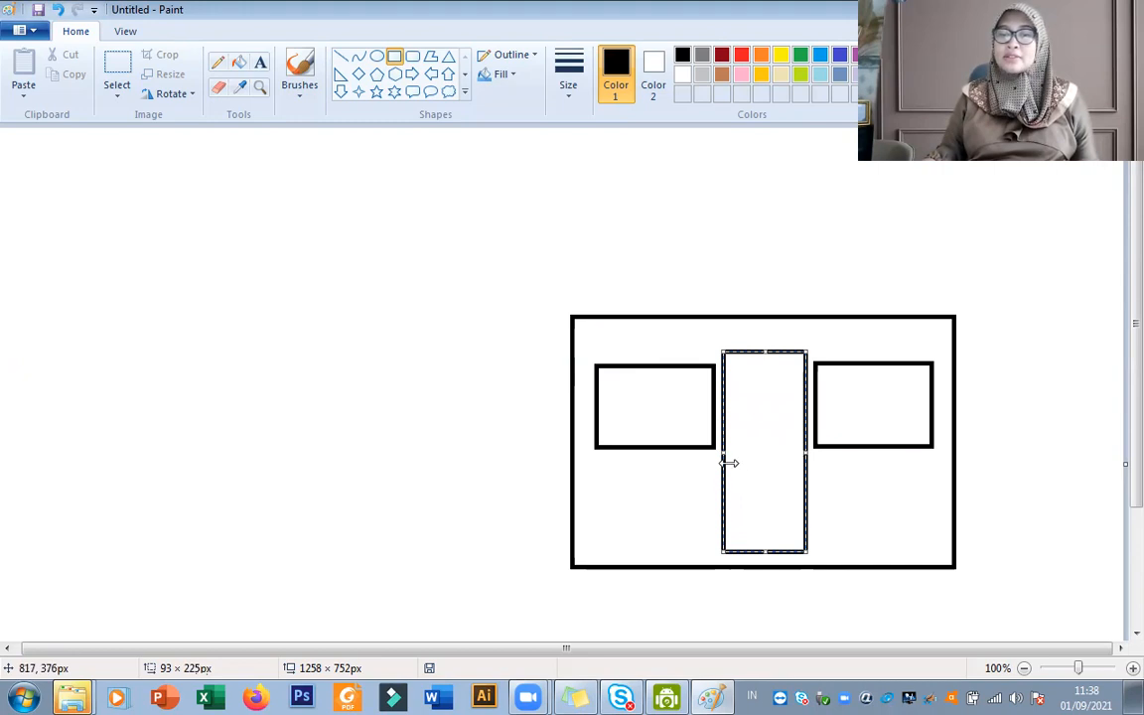
pyautogui.click(848, 491)
# Draw a small circle about 21 × 22 px as the doorknob near the door's right edge.
pyautogui.click(376, 56)
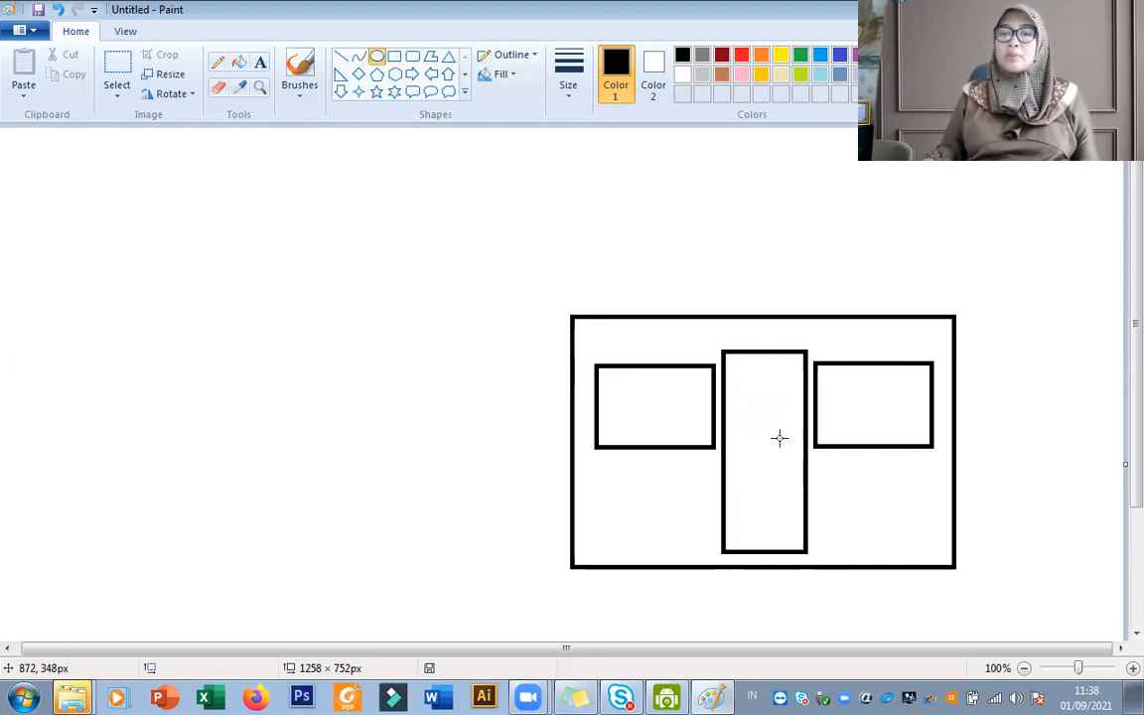
pyautogui.moveTo(779, 435); pyautogui.dragTo(796, 454)
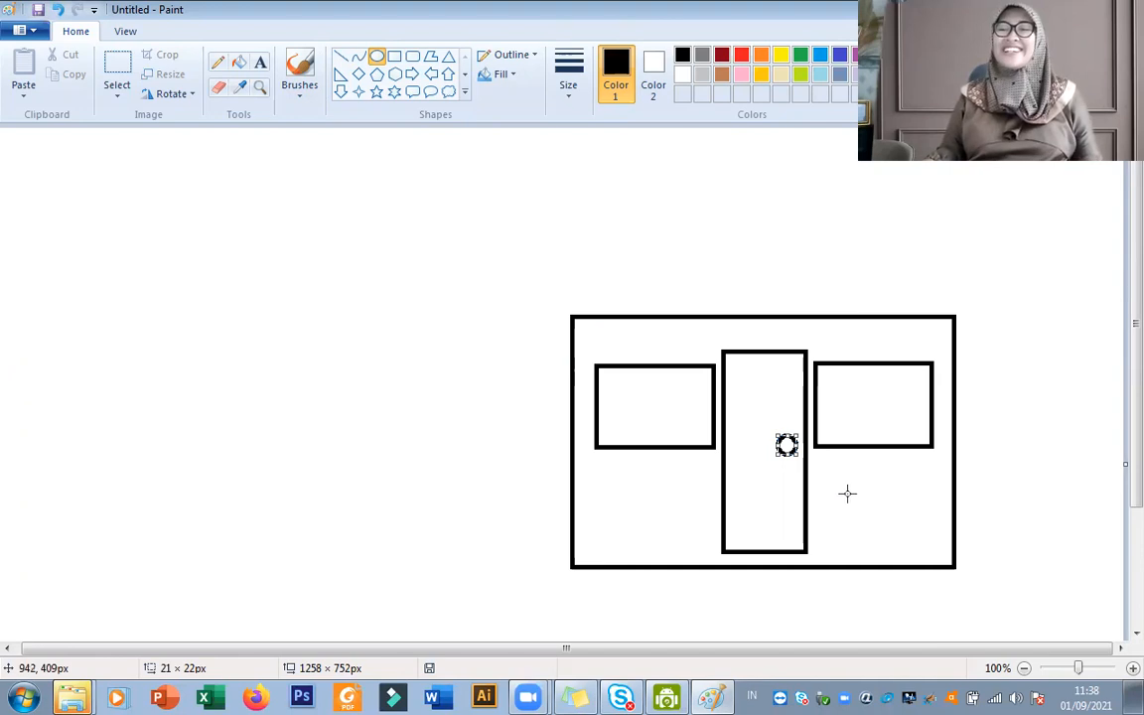
pyautogui.click(808, 529)
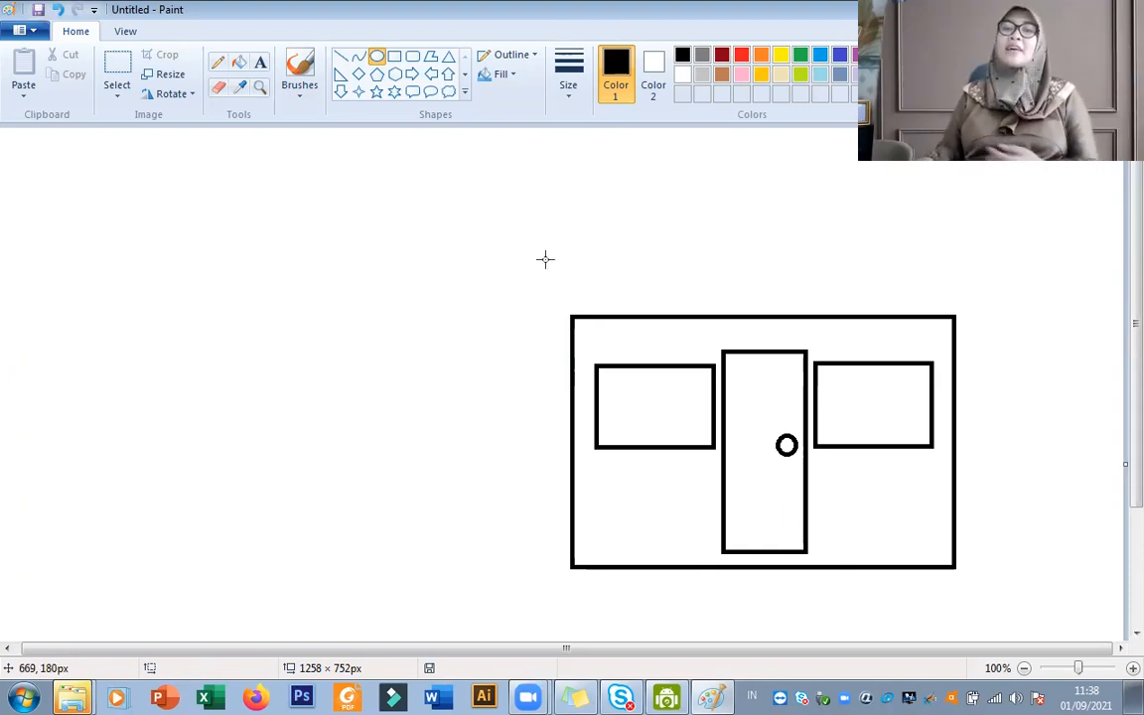
# Draw a triangular roof about 491 × 189 px and centre it on top of the house wall.
pyautogui.click(449, 57)
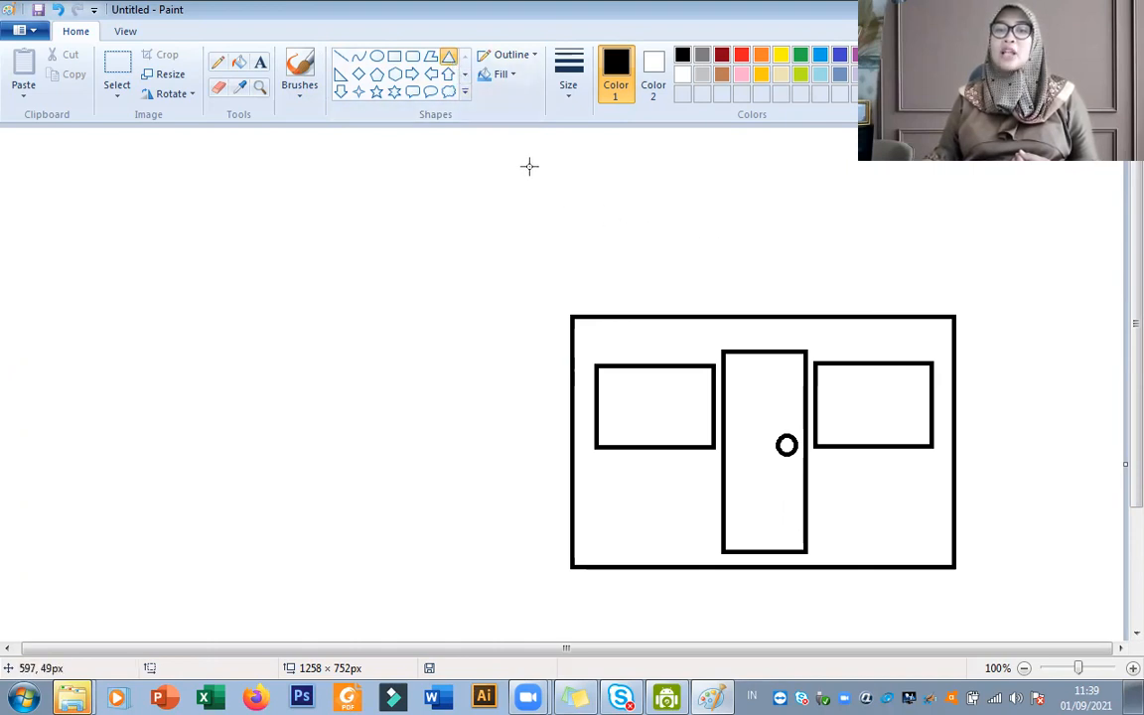
pyautogui.moveTo(596, 149); pyautogui.dragTo(1029, 318)
pyautogui.moveTo(889, 261); pyautogui.dragTo(836, 257)
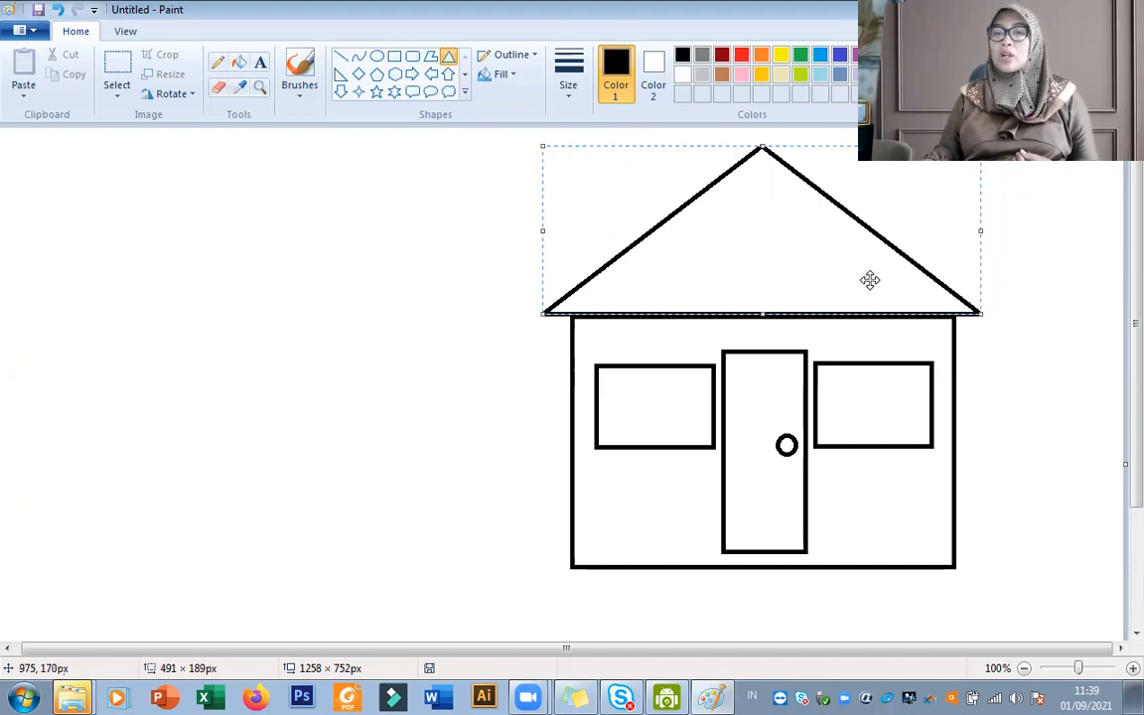
pyautogui.click(995, 425)
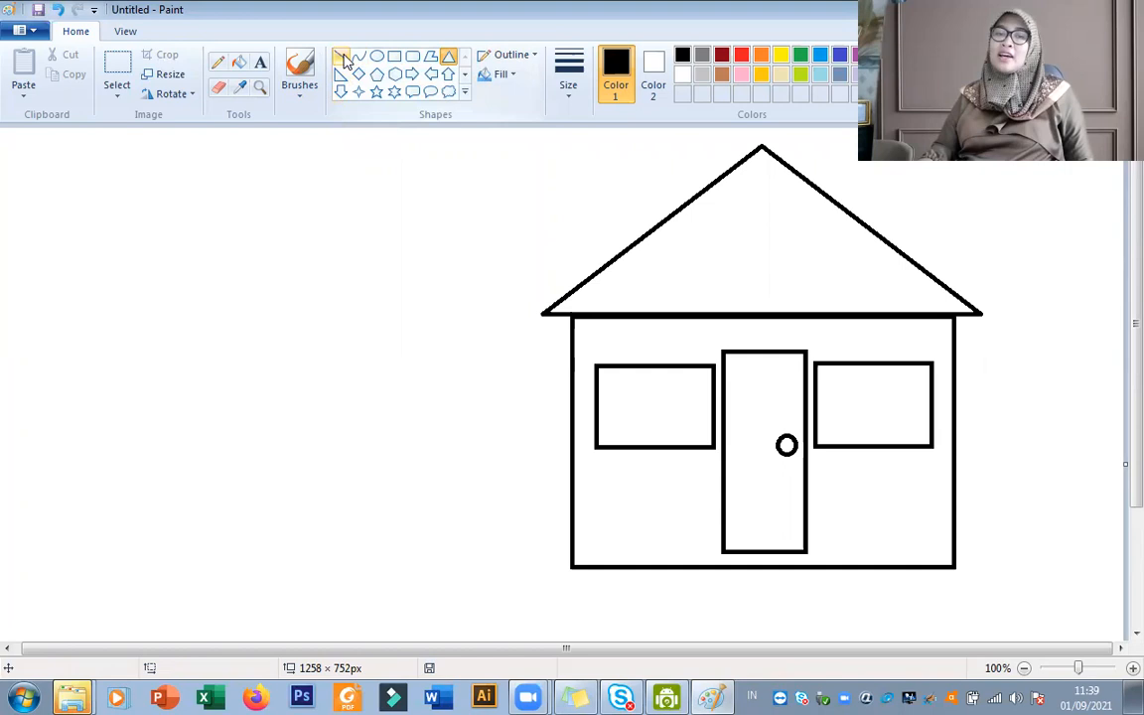
# Draw an upright chimney rectangle about 56 × 107 px overlapping the roof's left slope.
pyautogui.click(395, 59)
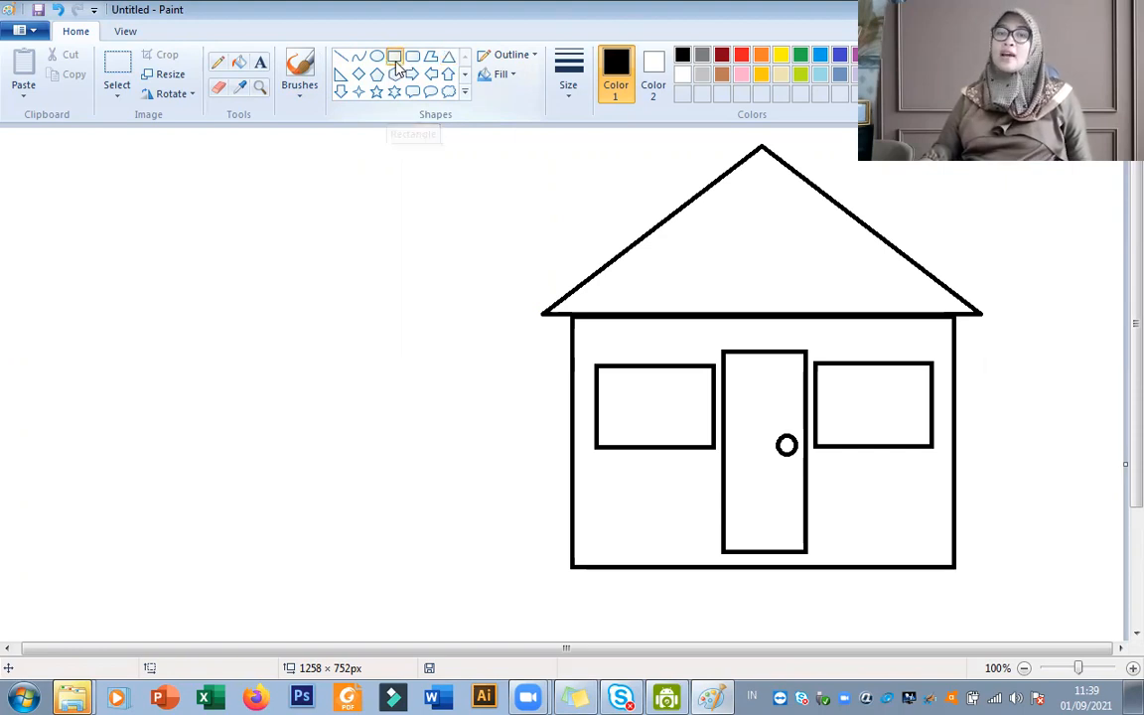
pyautogui.moveTo(568, 196); pyautogui.dragTo(617, 288)
pyautogui.moveTo(587, 242); pyautogui.dragTo(595, 246)
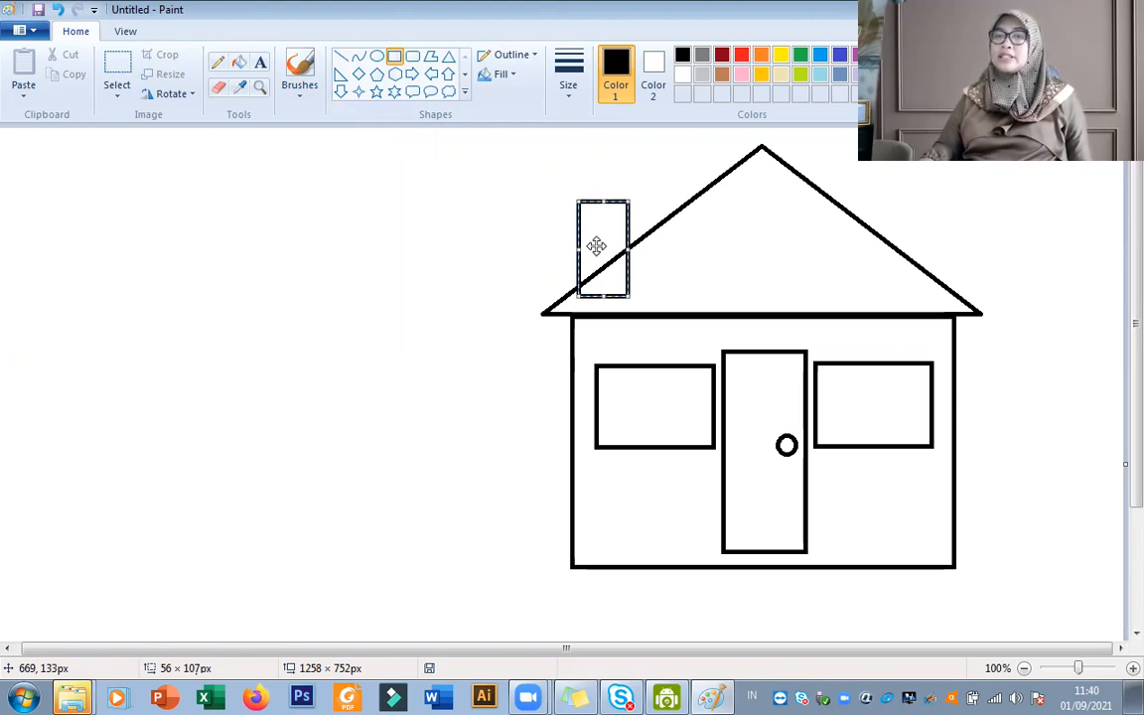
pyautogui.click(663, 260)
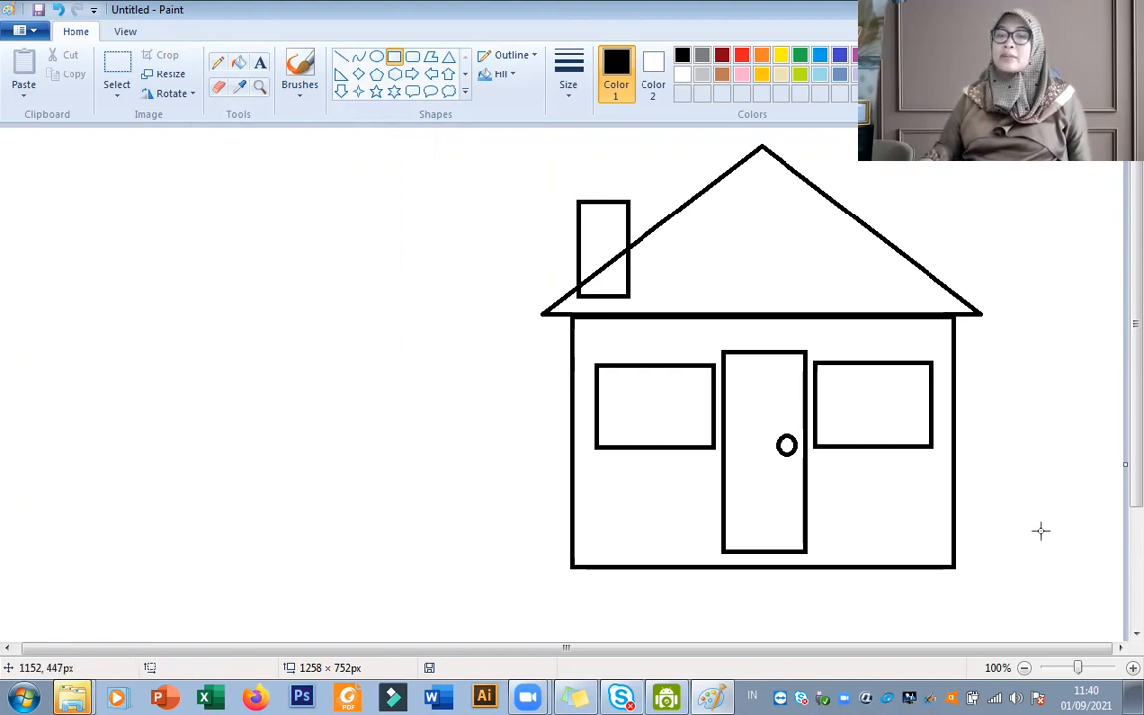
# Erase the chimney outline that extends below the roof's left slope.
pyautogui.click(1119, 670)
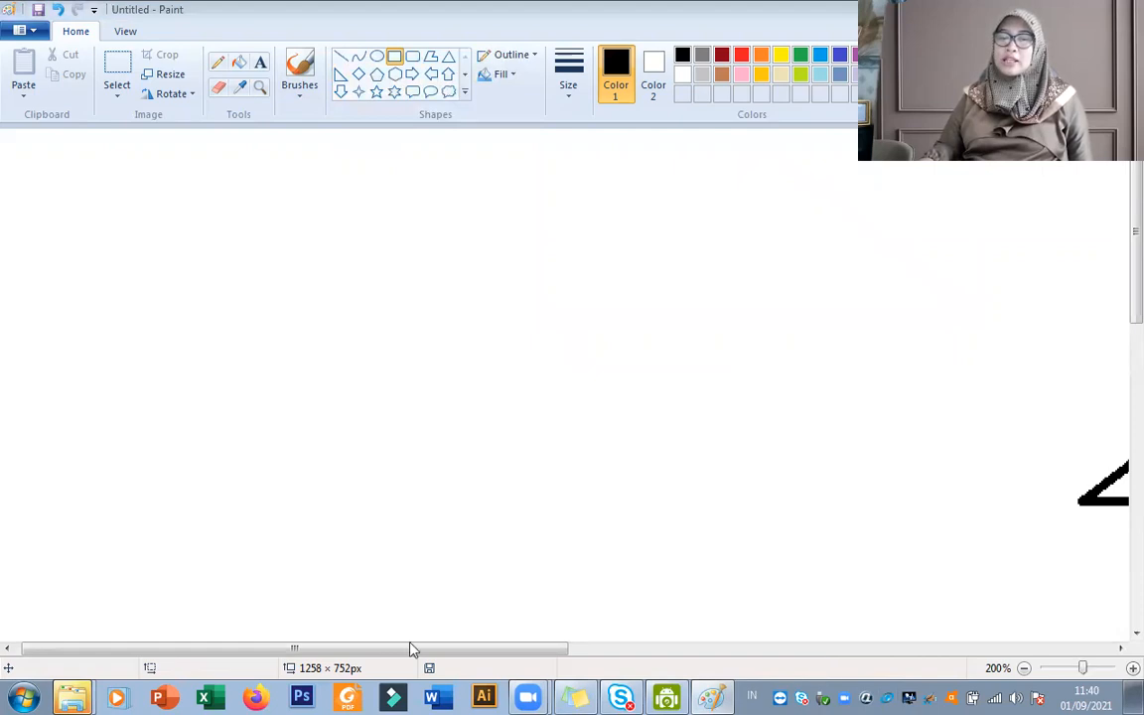
pyautogui.moveTo(411, 648); pyautogui.dragTo(636, 648)
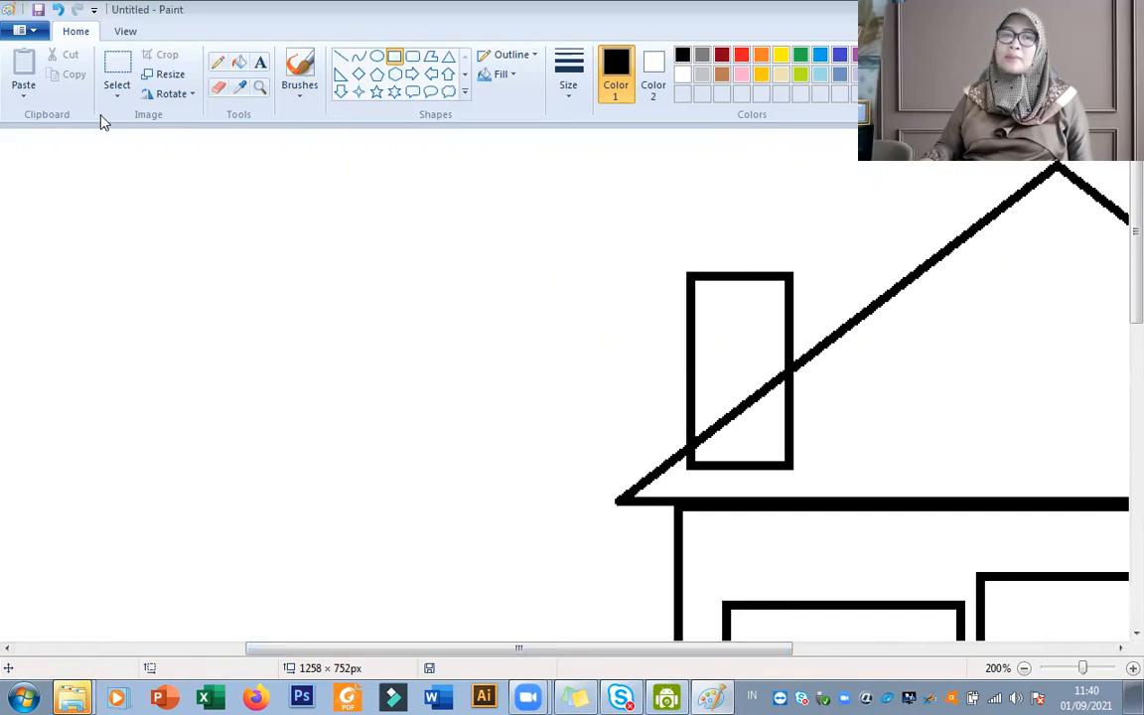
pyautogui.click(220, 88)
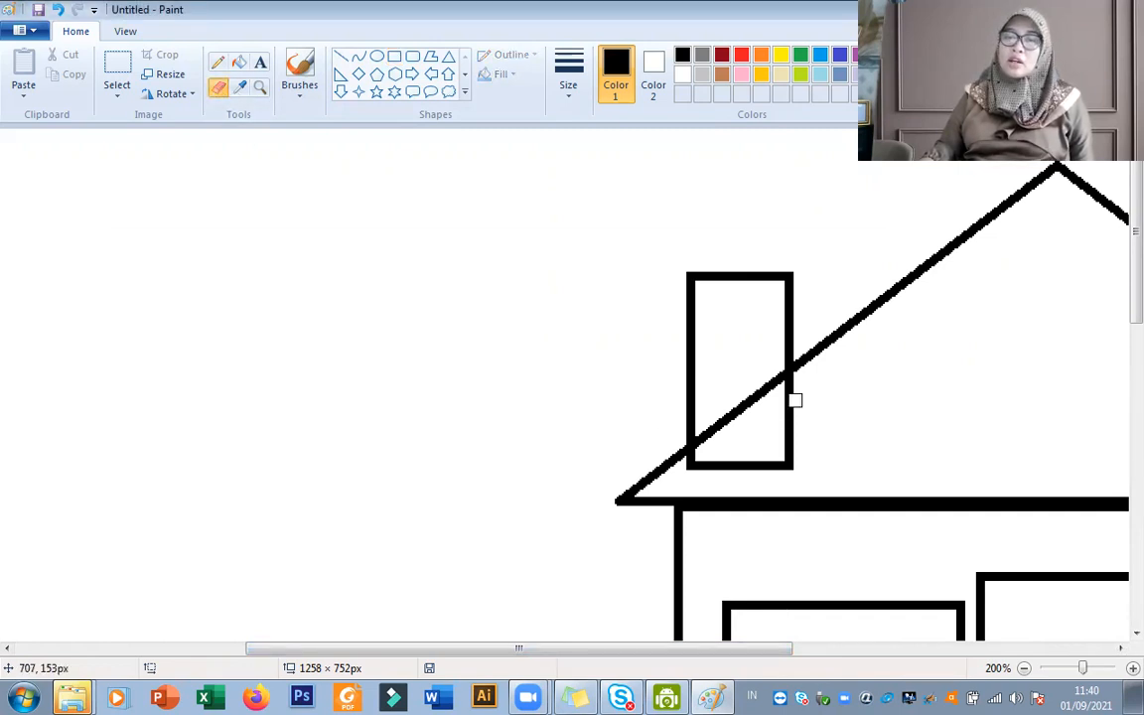
pyautogui.moveTo(791, 398)
pyautogui.mouseDown()
pyautogui.moveTo(789, 464)
pyautogui.moveTo(687, 475)
pyautogui.mouseUp()
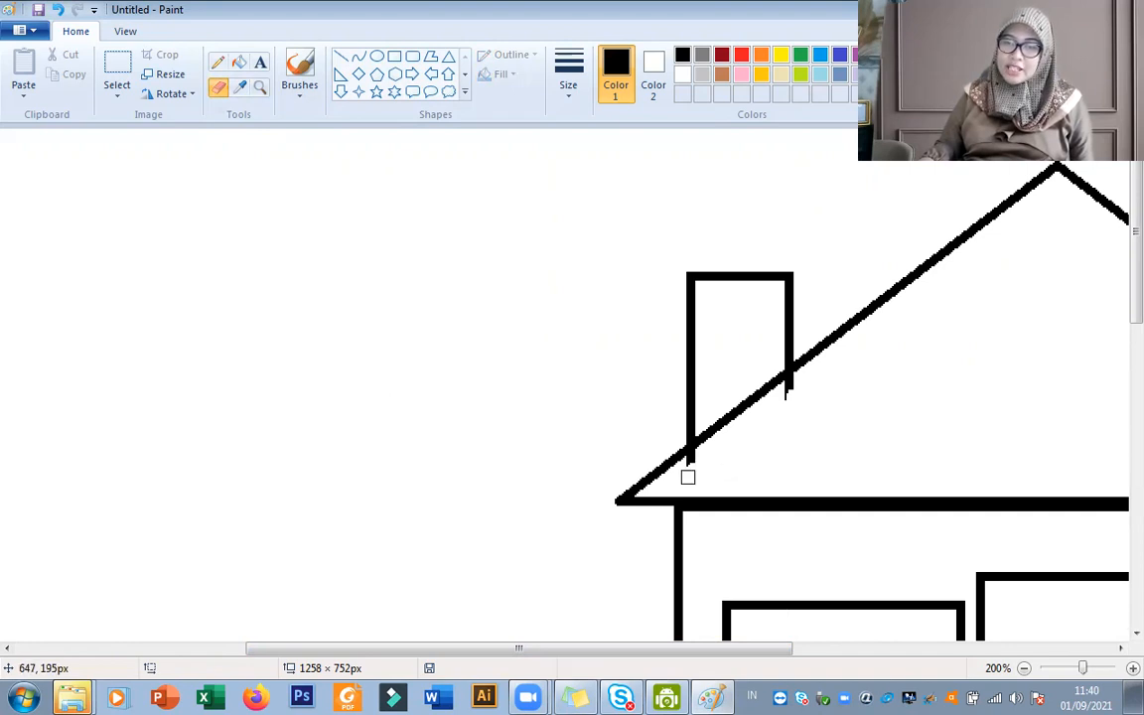
pyautogui.moveTo(799, 383)
pyautogui.mouseDown()
pyautogui.moveTo(781, 401)
pyautogui.moveTo(795, 387)
pyautogui.mouseUp()
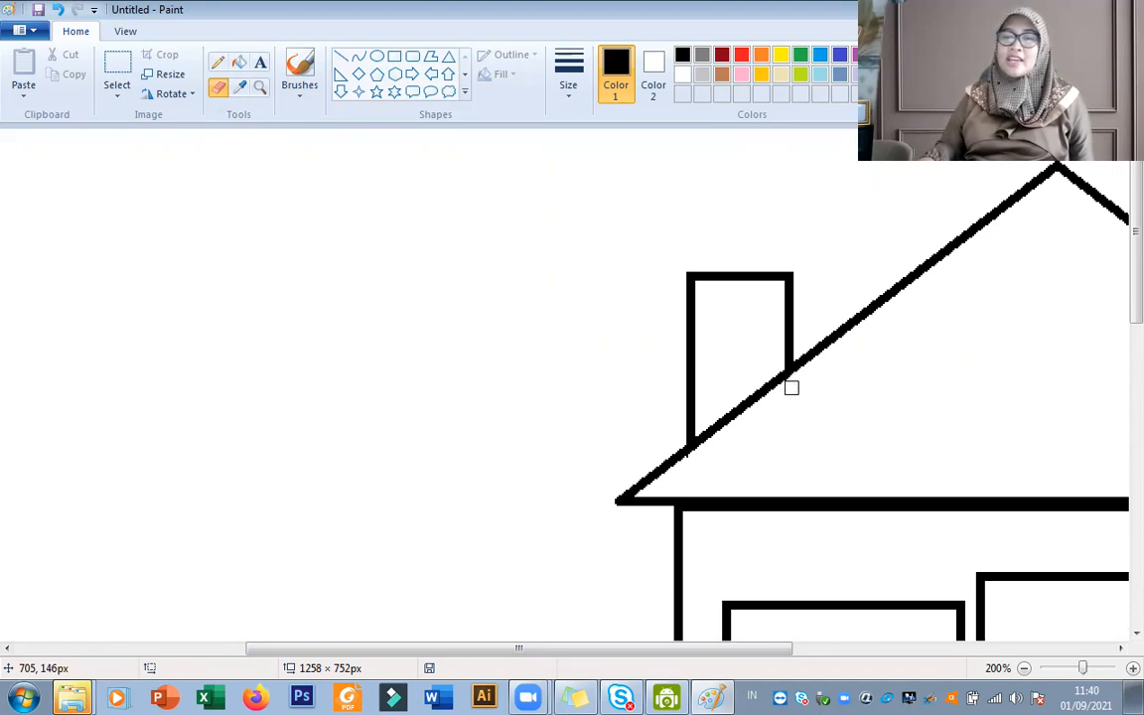
pyautogui.click(1024, 668)
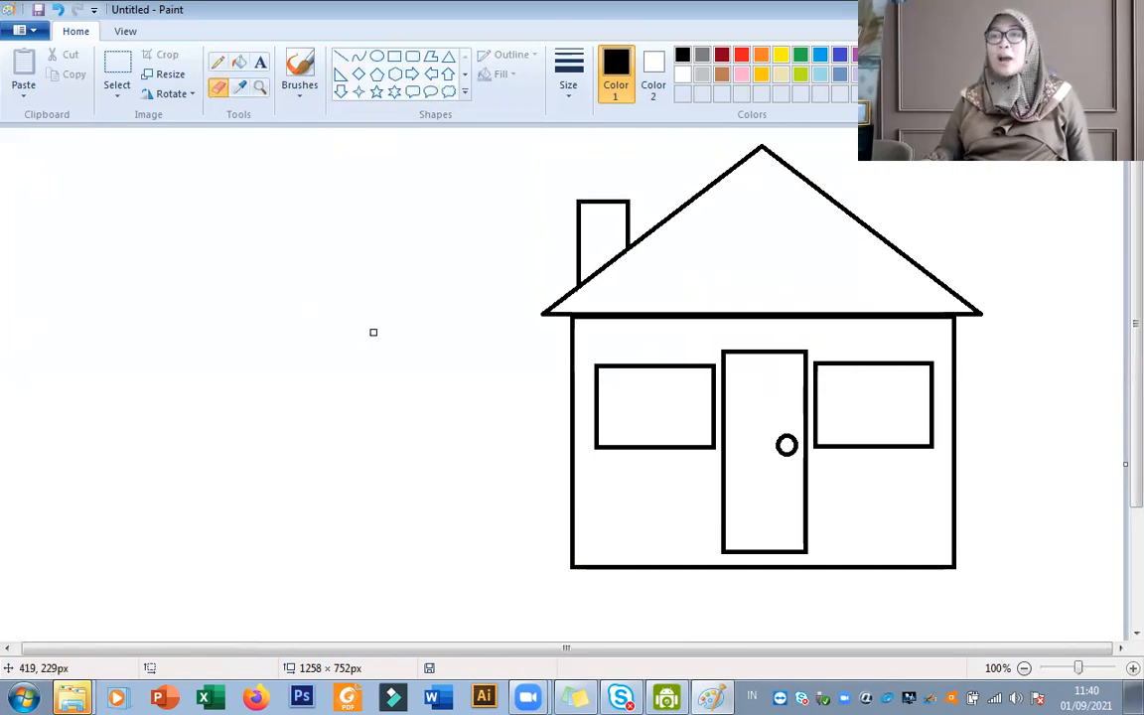
# Draw a cloud callout about 260 × 211 px in the empty area left of the house, then enlarge it slightly.
pyautogui.click(450, 93)
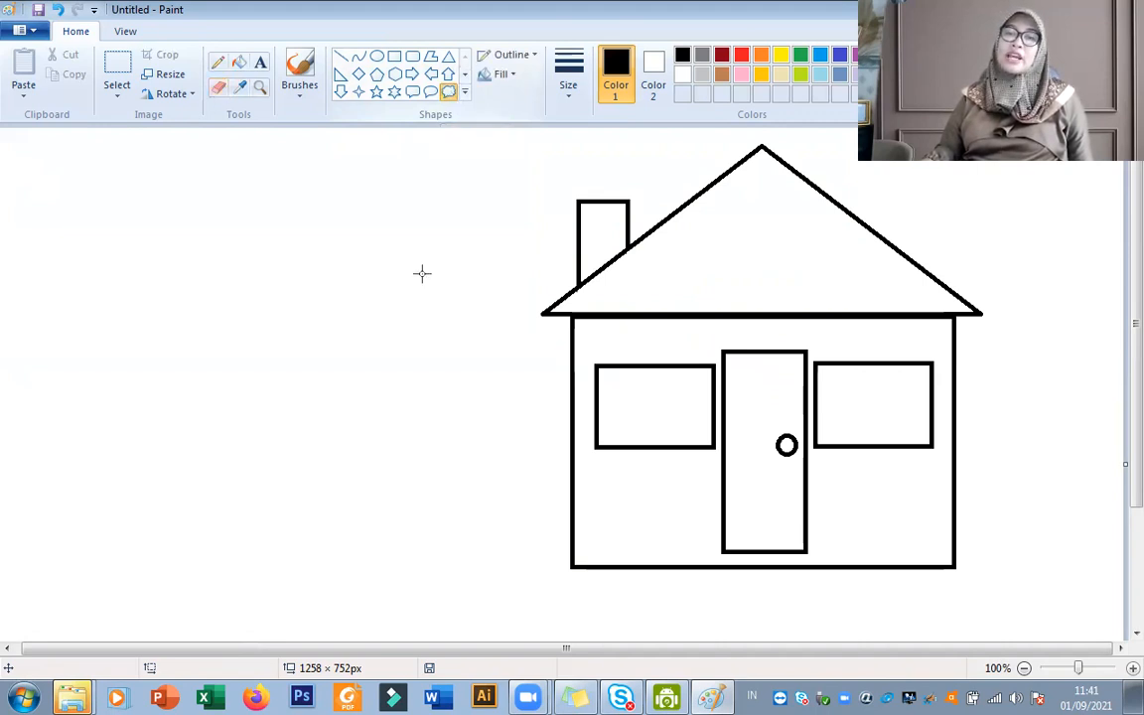
pyautogui.moveTo(227, 259); pyautogui.dragTo(465, 444)
pyautogui.moveTo(363, 340); pyautogui.dragTo(323, 317)
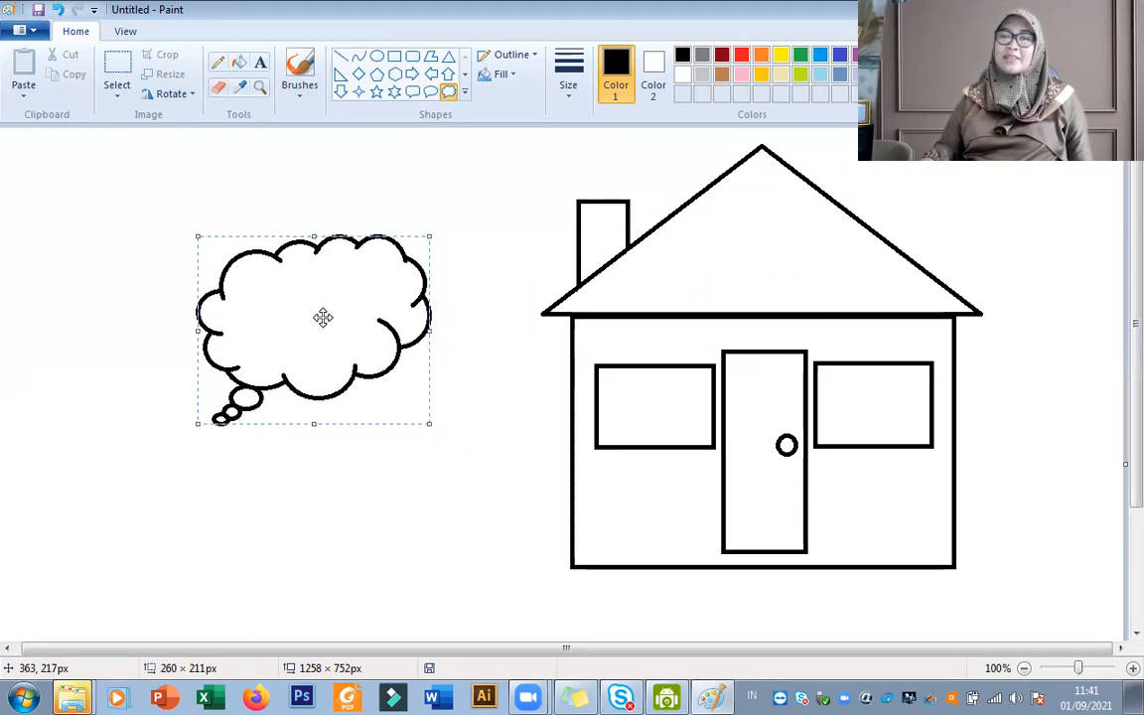
pyautogui.moveTo(429, 422); pyautogui.dragTo(432, 426)
pyautogui.moveTo(353, 314); pyautogui.dragTo(341, 313)
pyautogui.click(354, 494)
# Erase the small thought bubbles trailing below the cloud outline, leaving only the crown-shaped cloud.
pyautogui.click(218, 87)
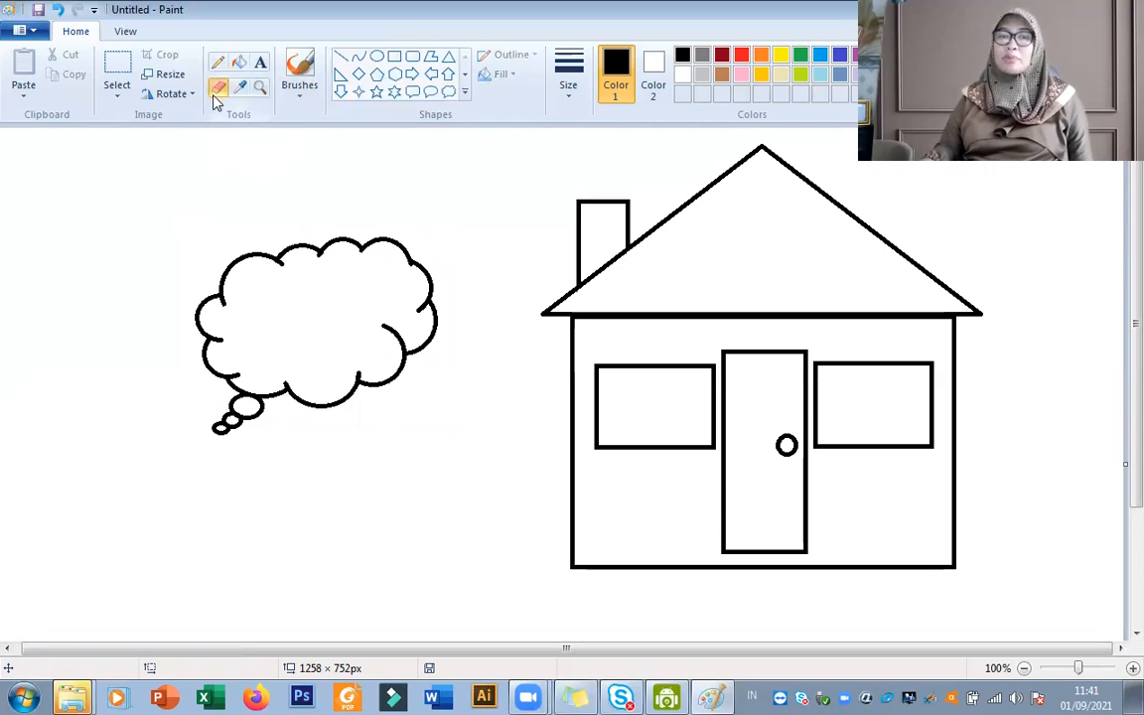
pyautogui.click(1132, 668)
pyautogui.moveTo(1115, 287); pyautogui.dragTo(1117, 413)
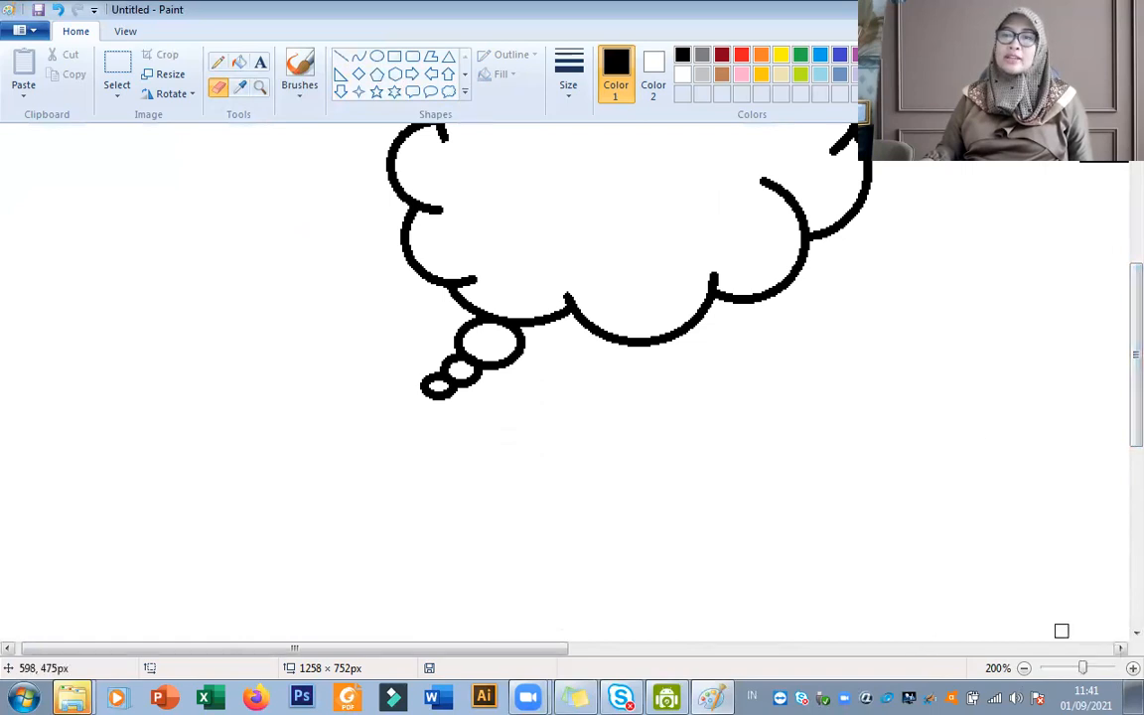
pyautogui.moveTo(406, 379)
pyautogui.mouseDown()
pyautogui.moveTo(483, 411)
pyautogui.moveTo(420, 380)
pyautogui.moveTo(488, 391)
pyautogui.moveTo(423, 362)
pyautogui.moveTo(441, 372)
pyautogui.moveTo(438, 355)
pyautogui.moveTo(497, 373)
pyautogui.moveTo(455, 338)
pyautogui.mouseUp()
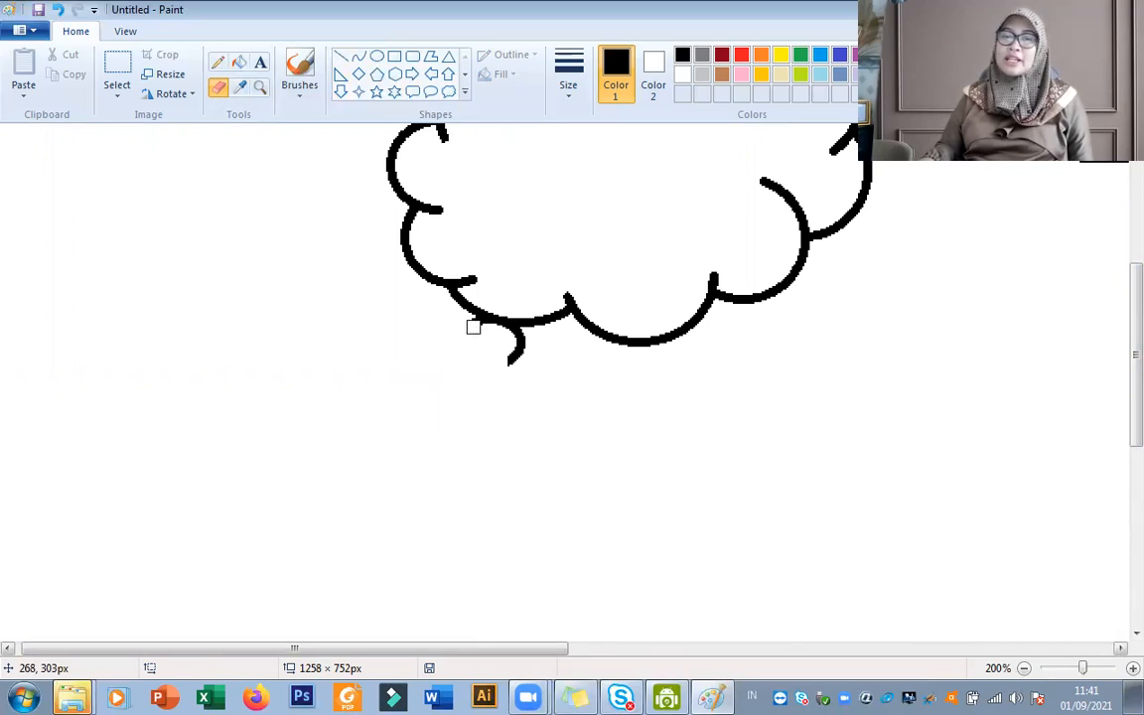
pyautogui.moveTo(463, 321)
pyautogui.mouseDown()
pyautogui.moveTo(518, 347)
pyautogui.moveTo(503, 359)
pyautogui.mouseUp()
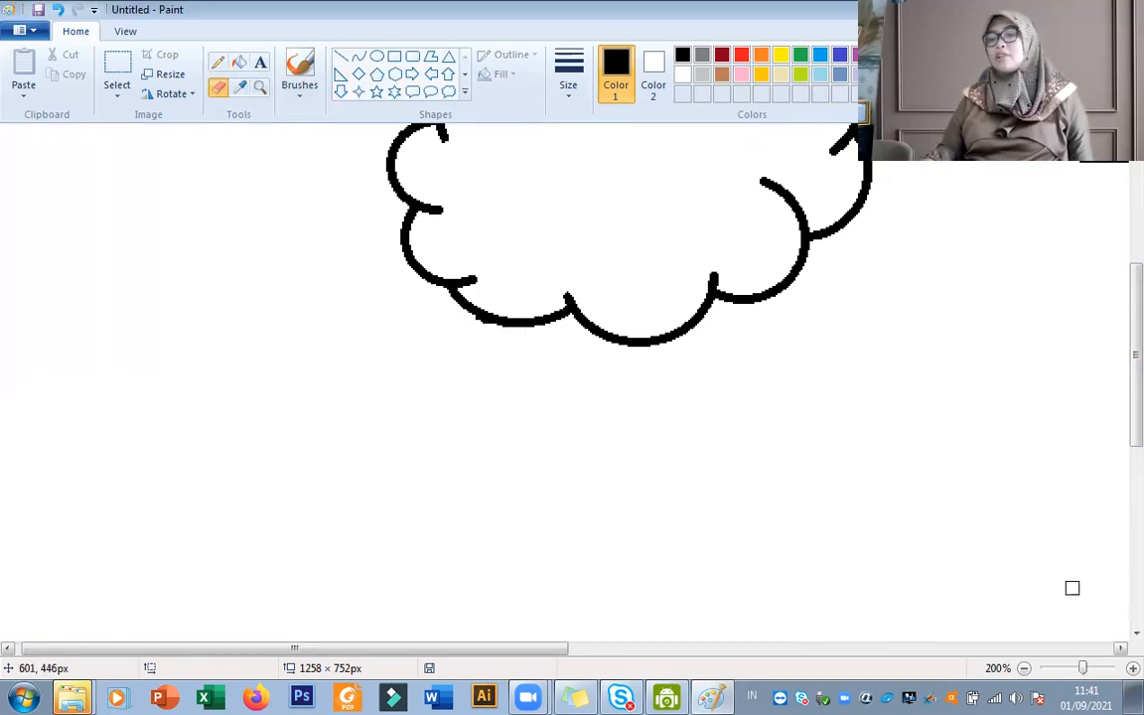
pyautogui.click(1024, 667)
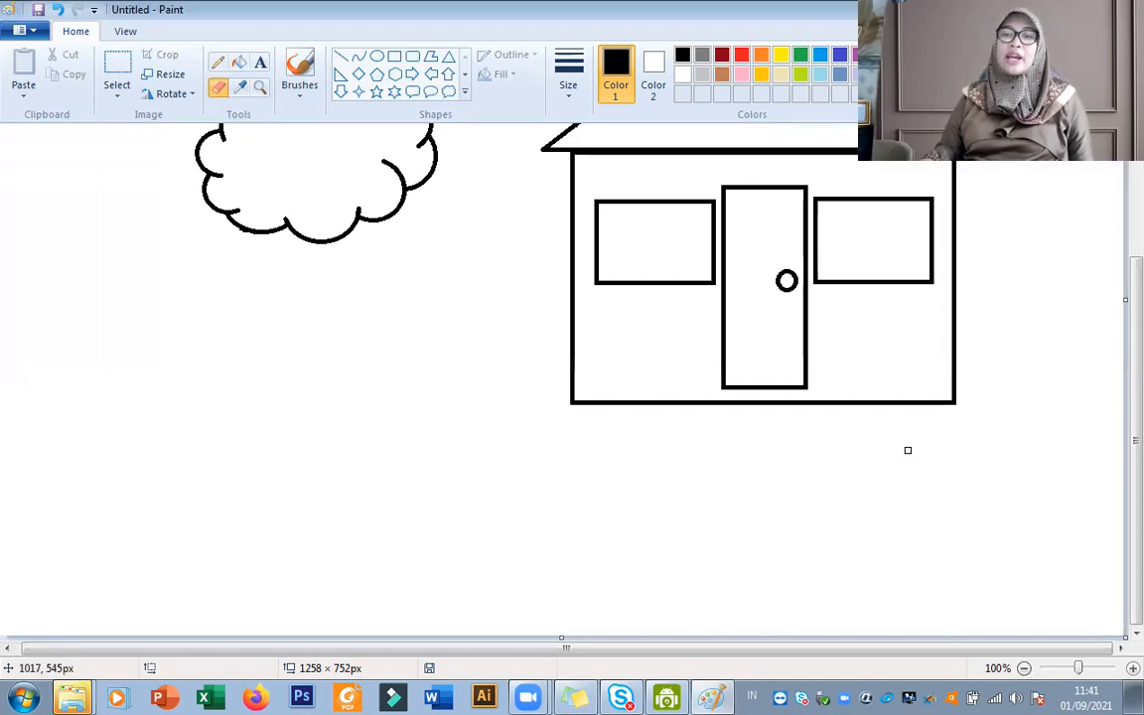
pyautogui.scroll(3, 1116, 298)
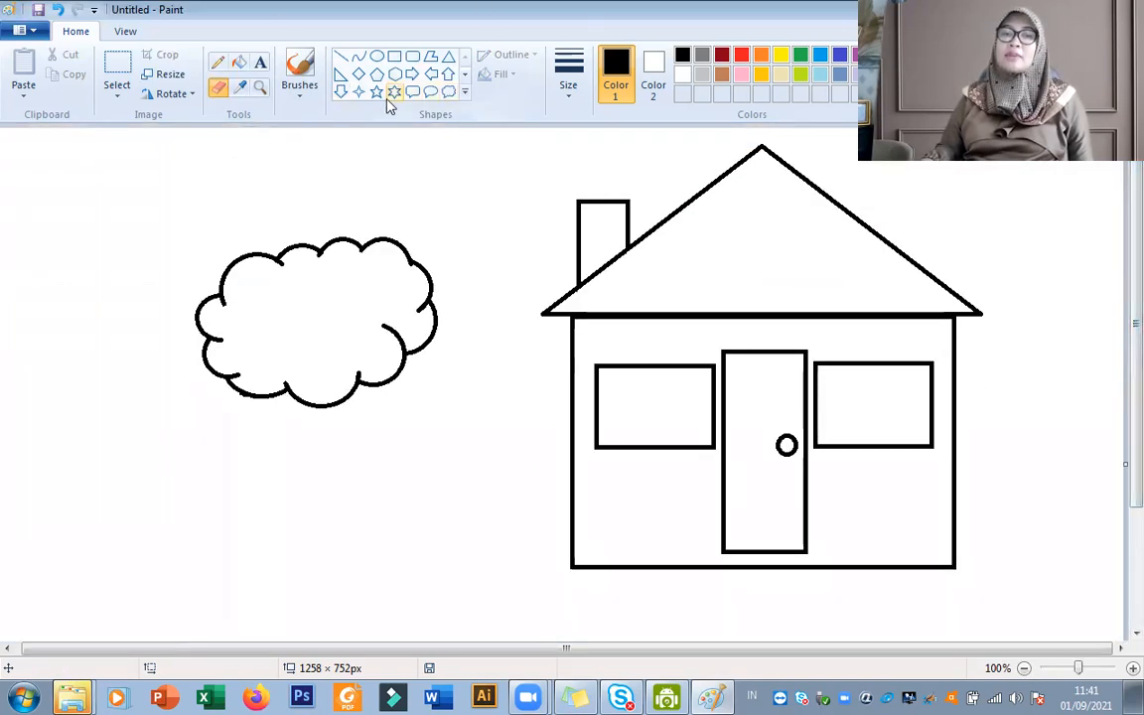
# Try to draw the right edge of a tree trunk with the Curve tool, starting from the cloud's lower edge.
pyautogui.click(359, 58)
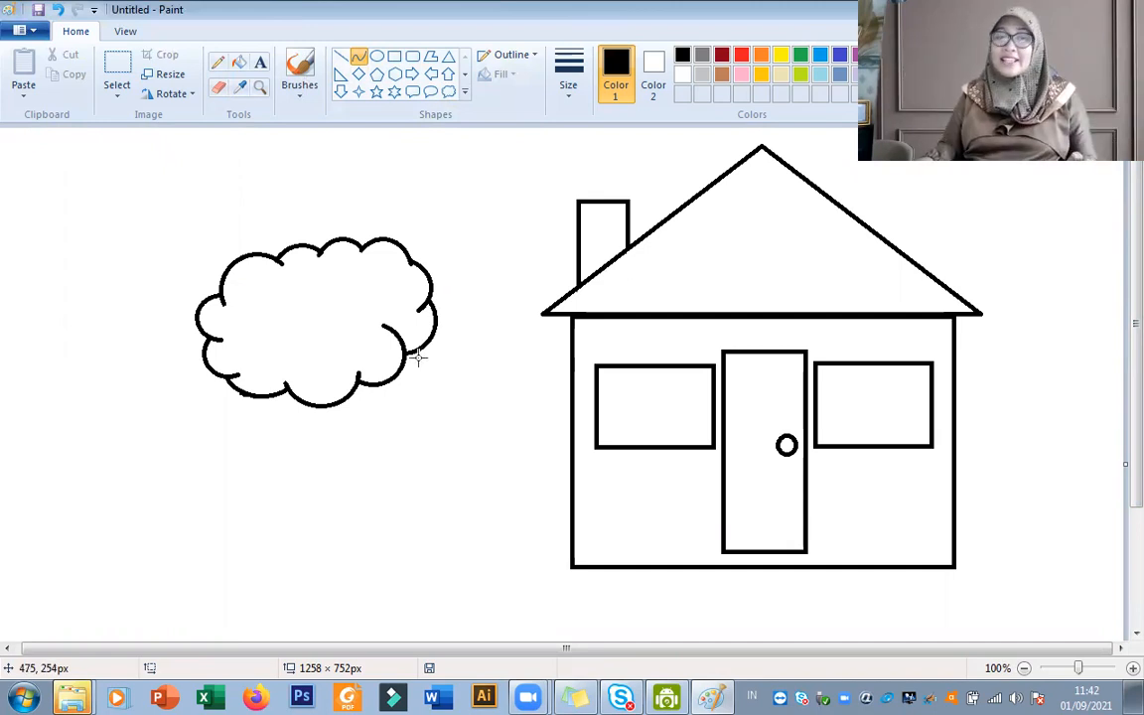
pyautogui.scroll(-3, 416, 354)
pyautogui.scroll(2, 403, 376)
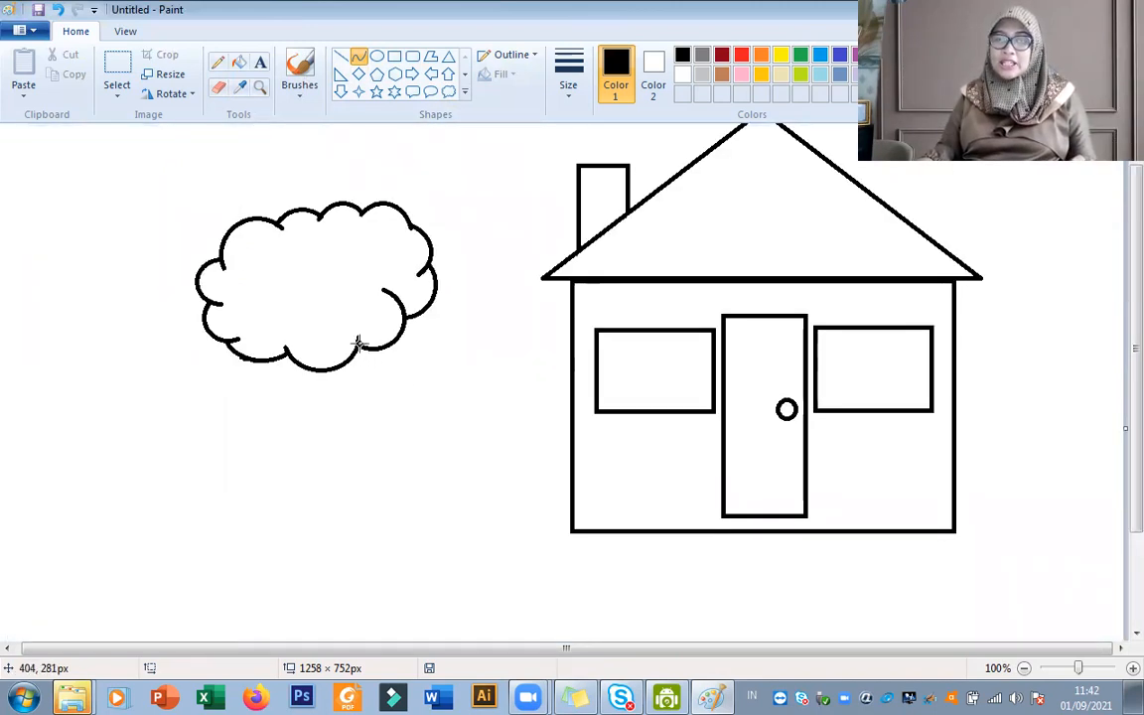
pyautogui.moveTo(357, 342); pyautogui.dragTo(404, 471)
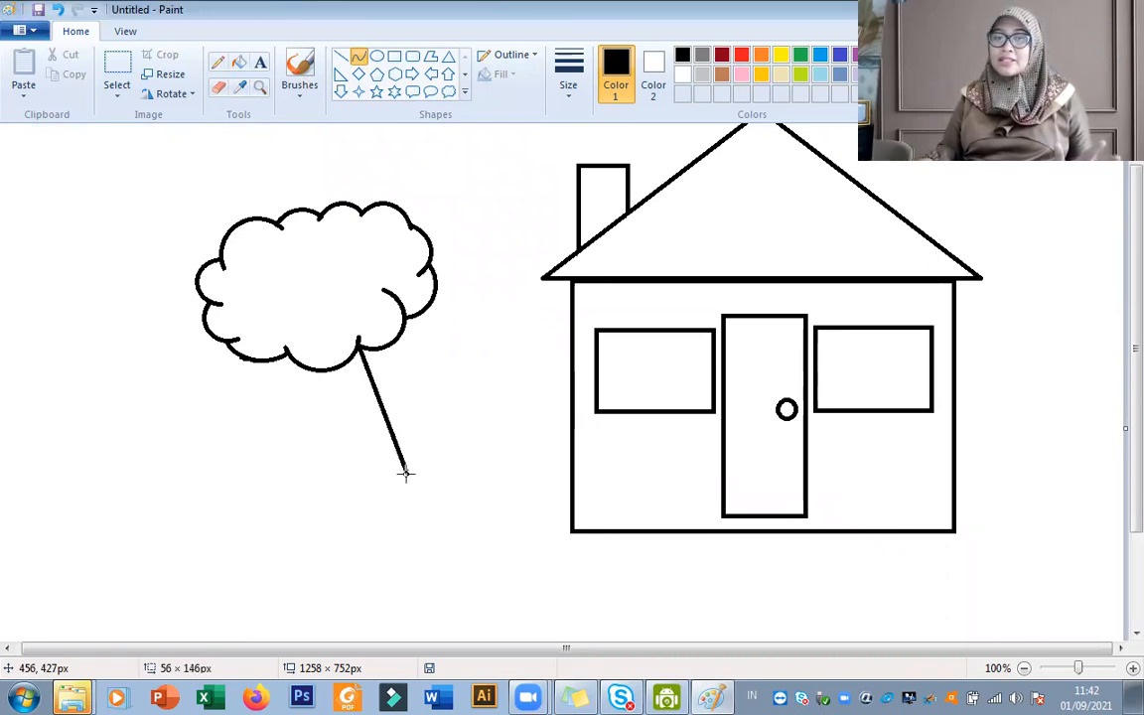
pyautogui.moveTo(408, 473); pyautogui.dragTo(370, 464)
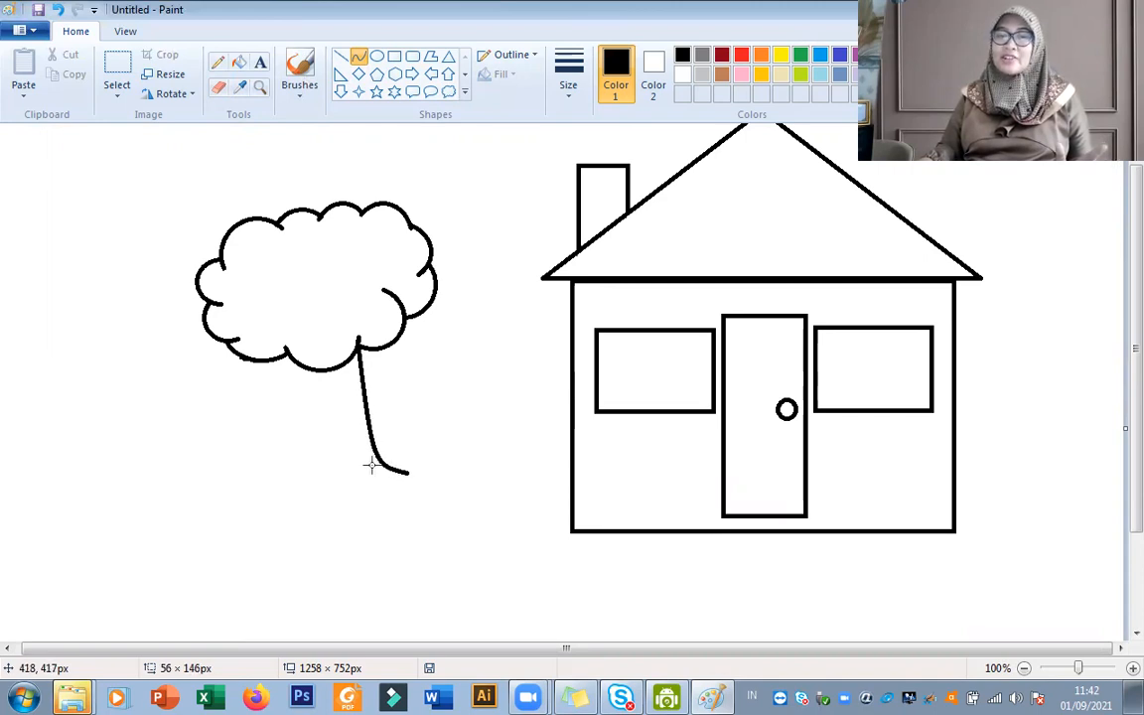
pyautogui.click(285, 351)
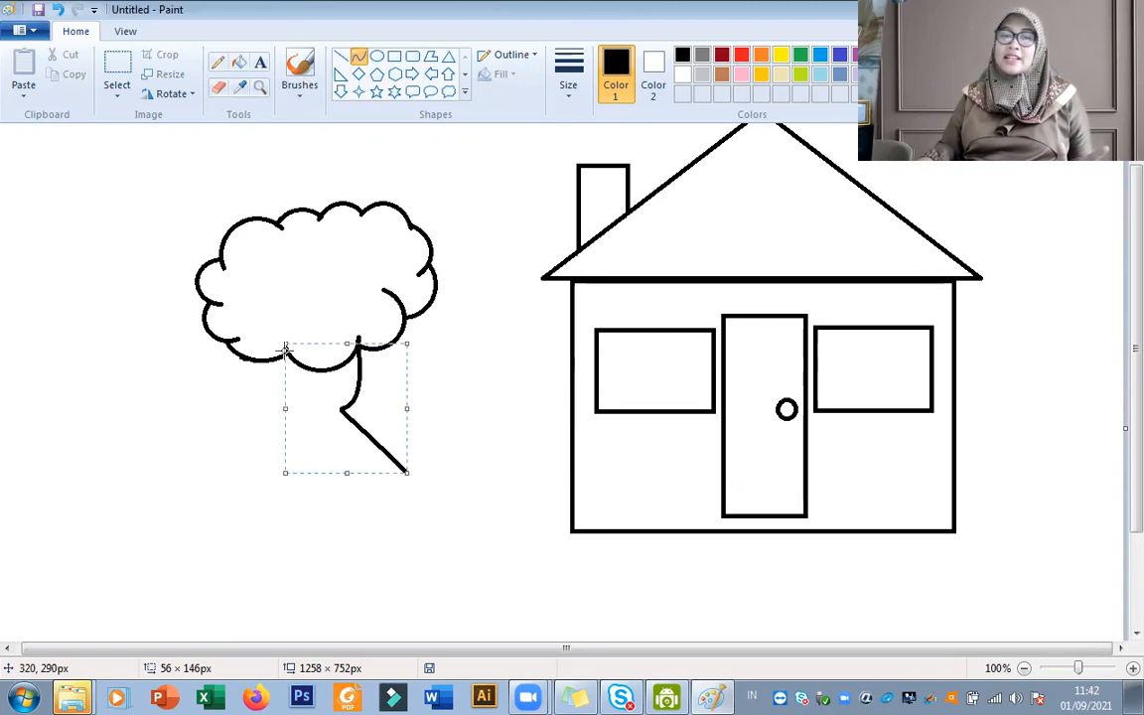
pyautogui.hotkey('ctrl', 'z')
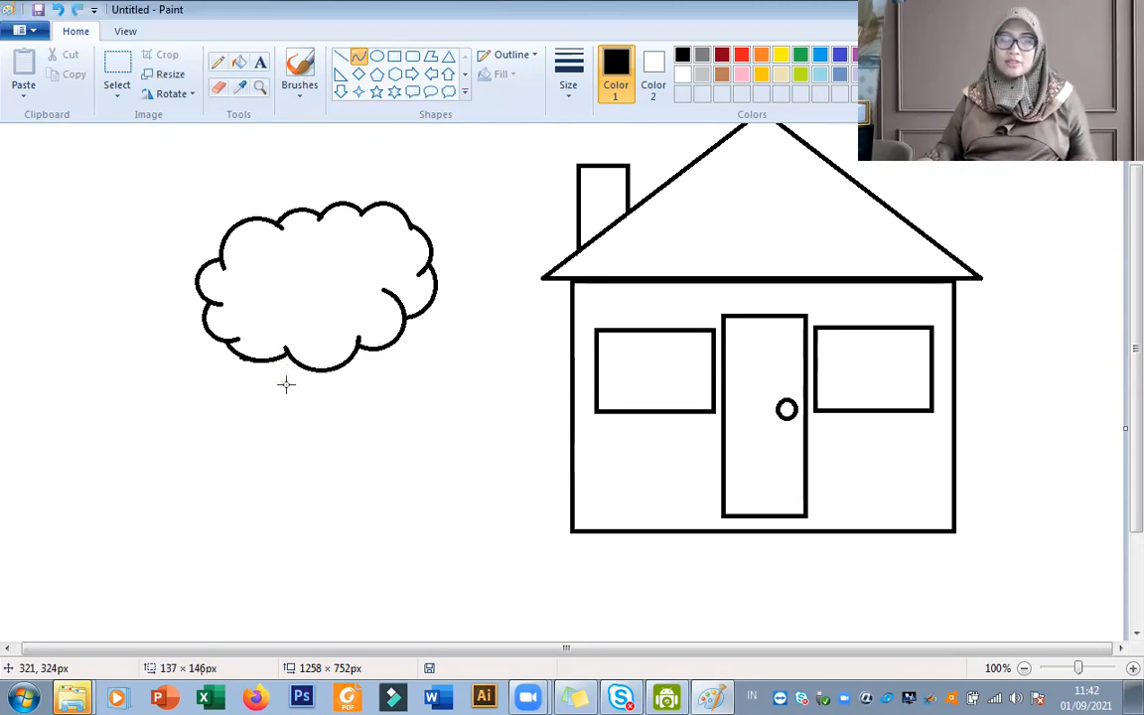
pyautogui.click(359, 341)
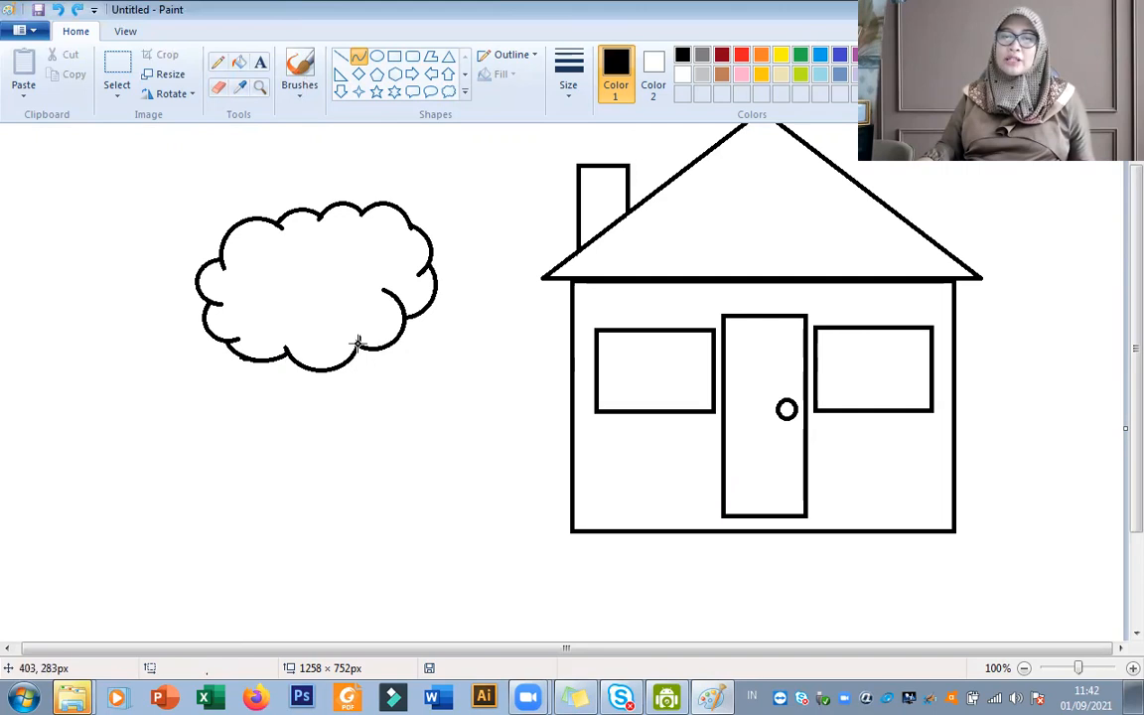
pyautogui.moveTo(360, 346); pyautogui.dragTo(438, 488)
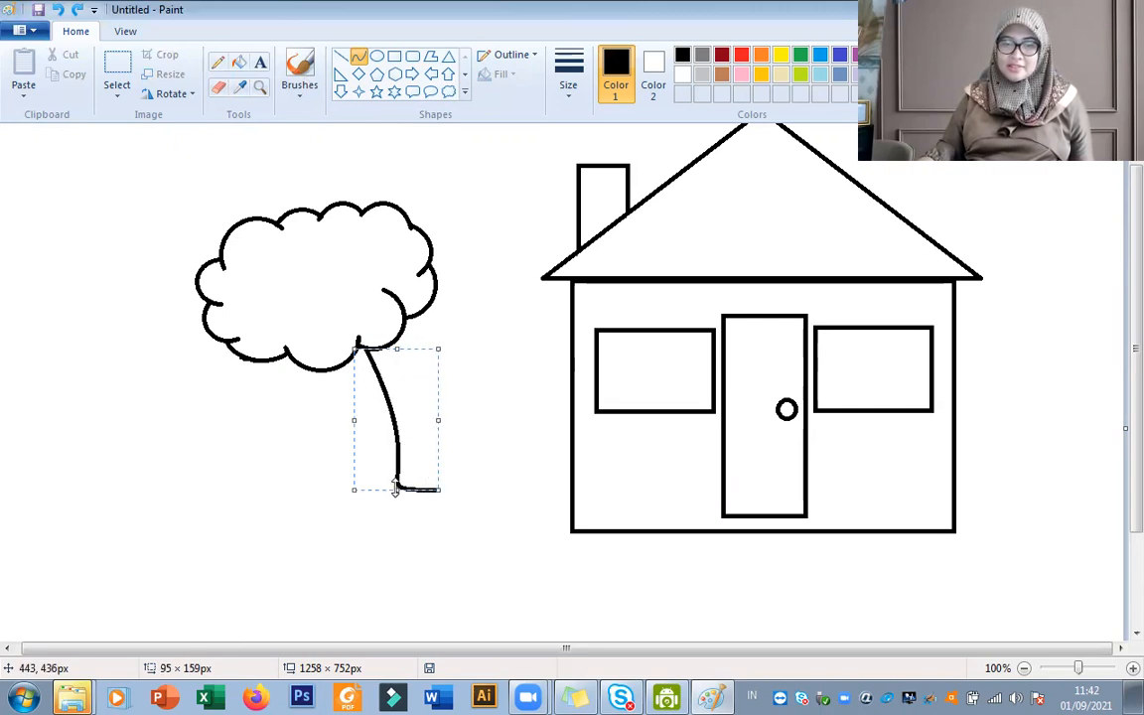
pyautogui.moveTo(397, 488); pyautogui.dragTo(397, 492)
pyautogui.click(464, 447)
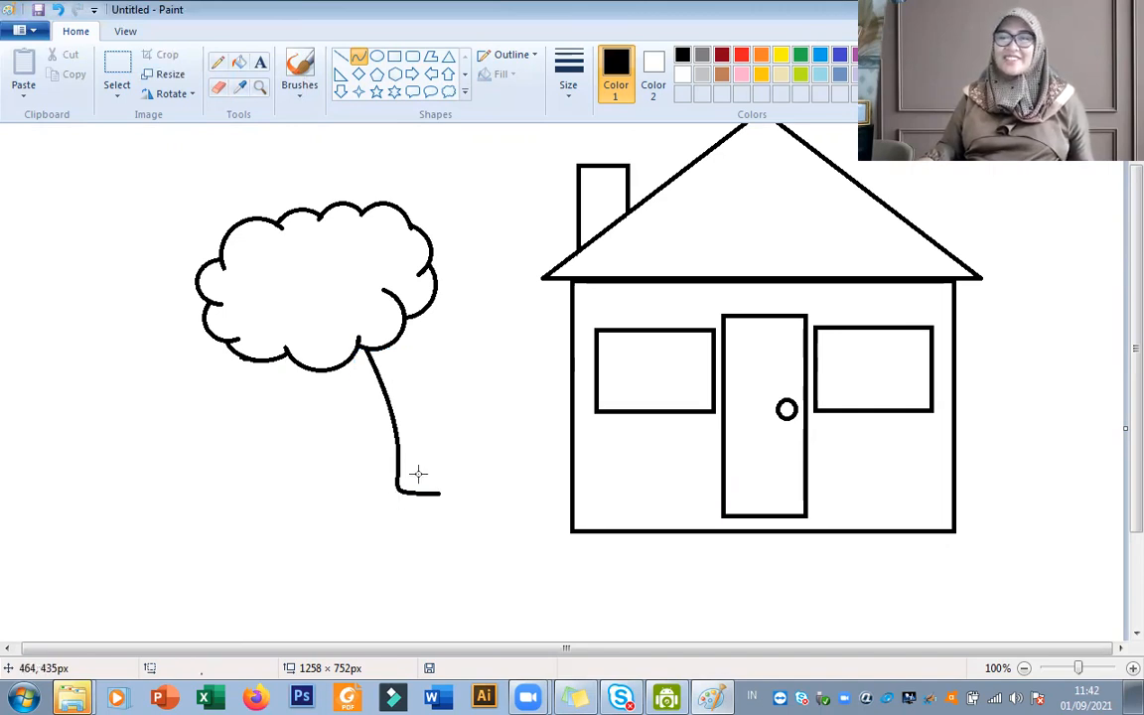
pyautogui.hotkey('ctrl', 'z')
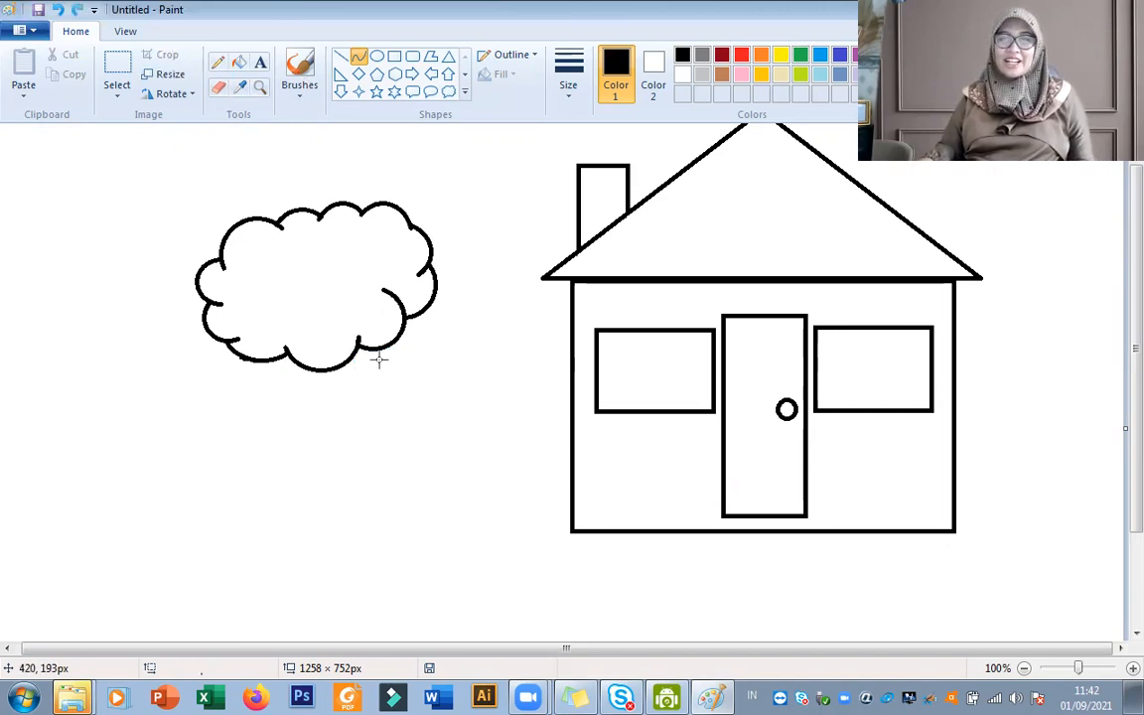
# Draw the tree trunk's right and left edges as curves about 170 px tall below the crown, flaring outward at the base.
pyautogui.moveTo(356, 343); pyautogui.dragTo(369, 483)
pyautogui.click(357, 566)
pyautogui.scroll(-3, 359, 536)
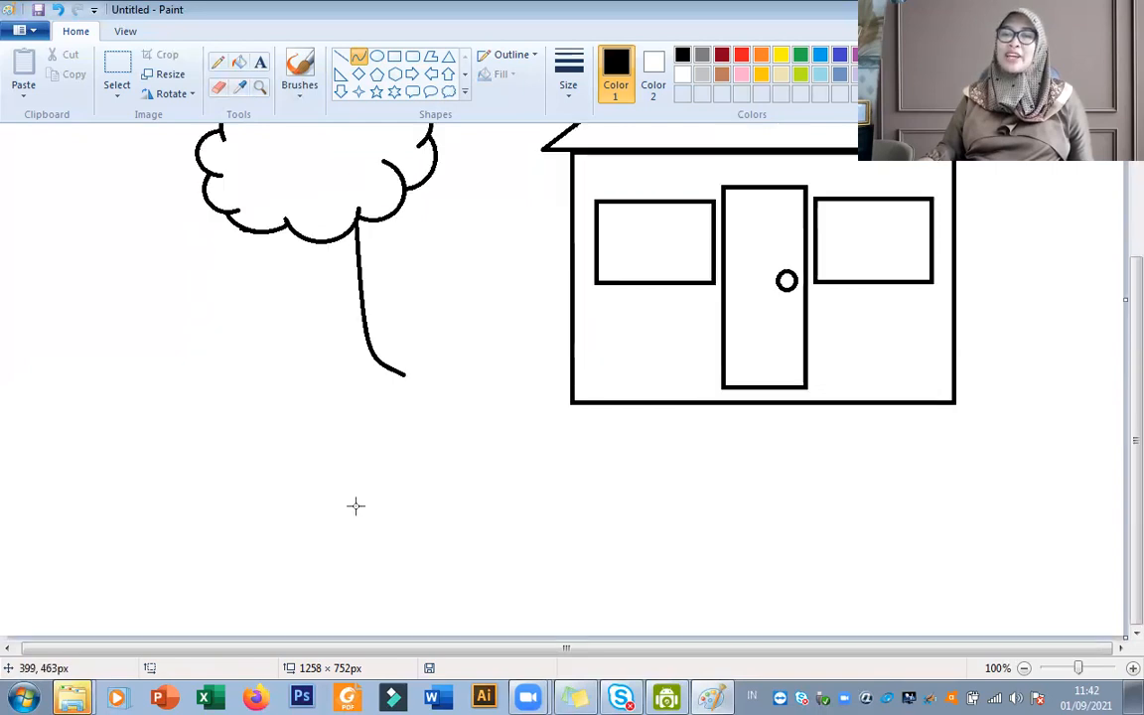
pyautogui.scroll(4, 354, 506)
pyautogui.scroll(-3, 258, 347)
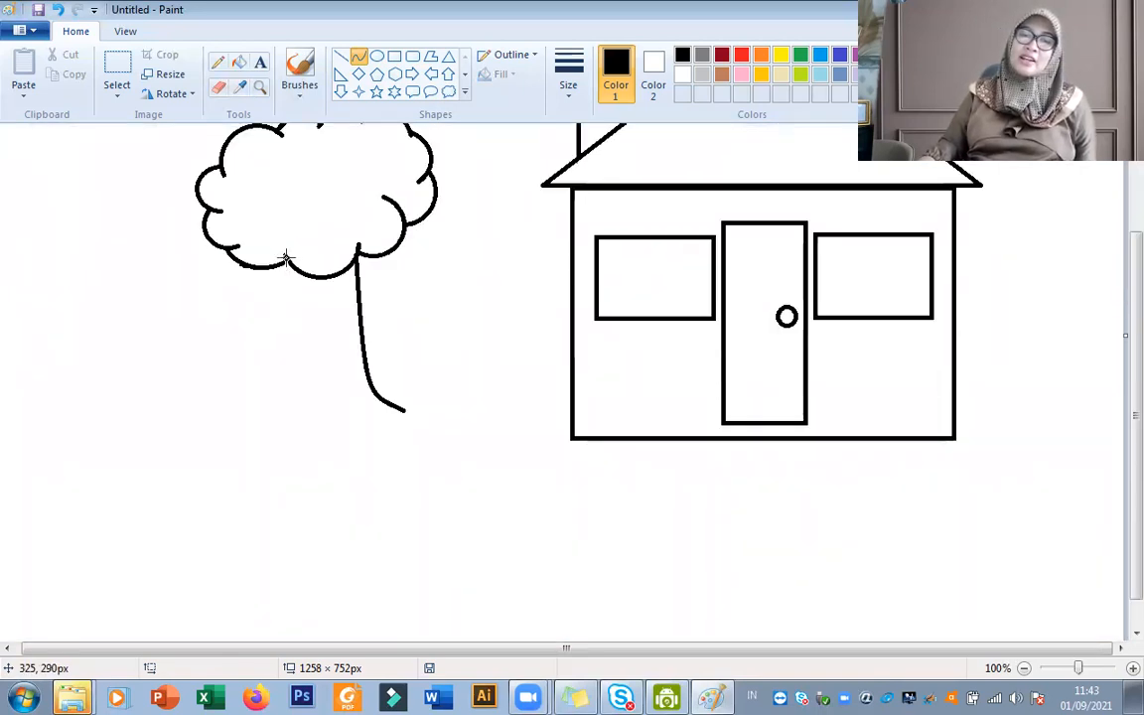
pyautogui.moveTo(285, 257)
pyautogui.mouseDown()
pyautogui.moveTo(290, 300)
pyautogui.moveTo(265, 428)
pyautogui.moveTo(276, 409)
pyautogui.moveTo(246, 403)
pyautogui.moveTo(322, 398)
pyautogui.moveTo(309, 393)
pyautogui.mouseUp()
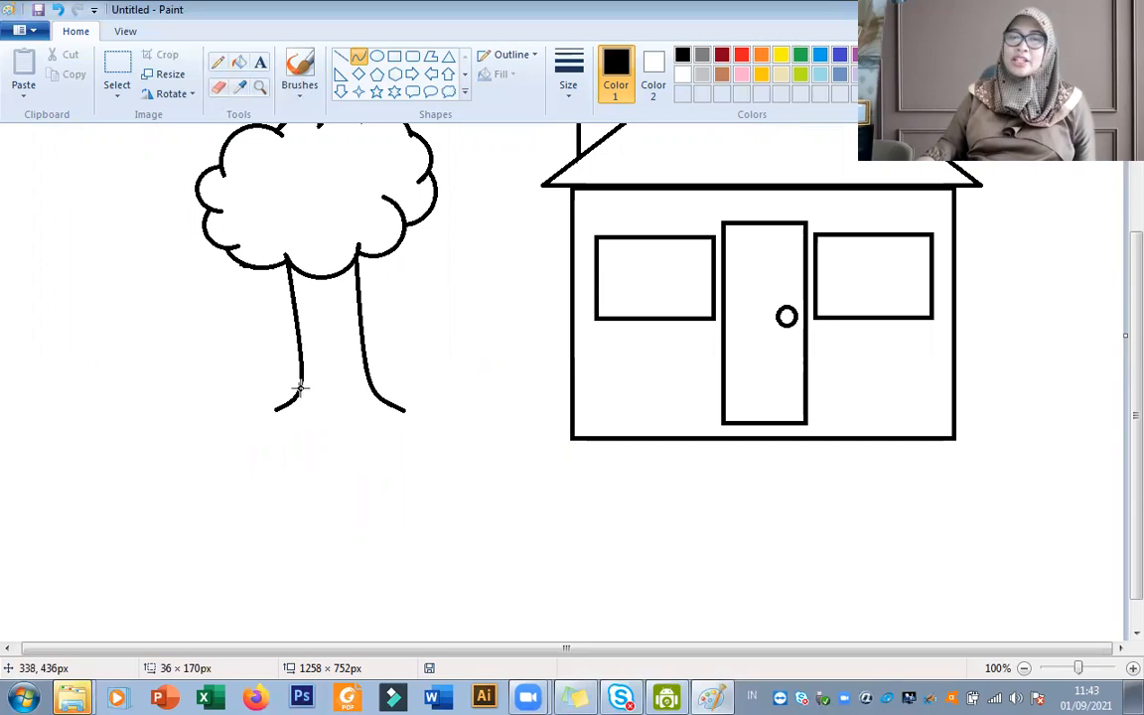
pyautogui.click(300, 387)
pyautogui.click(331, 428)
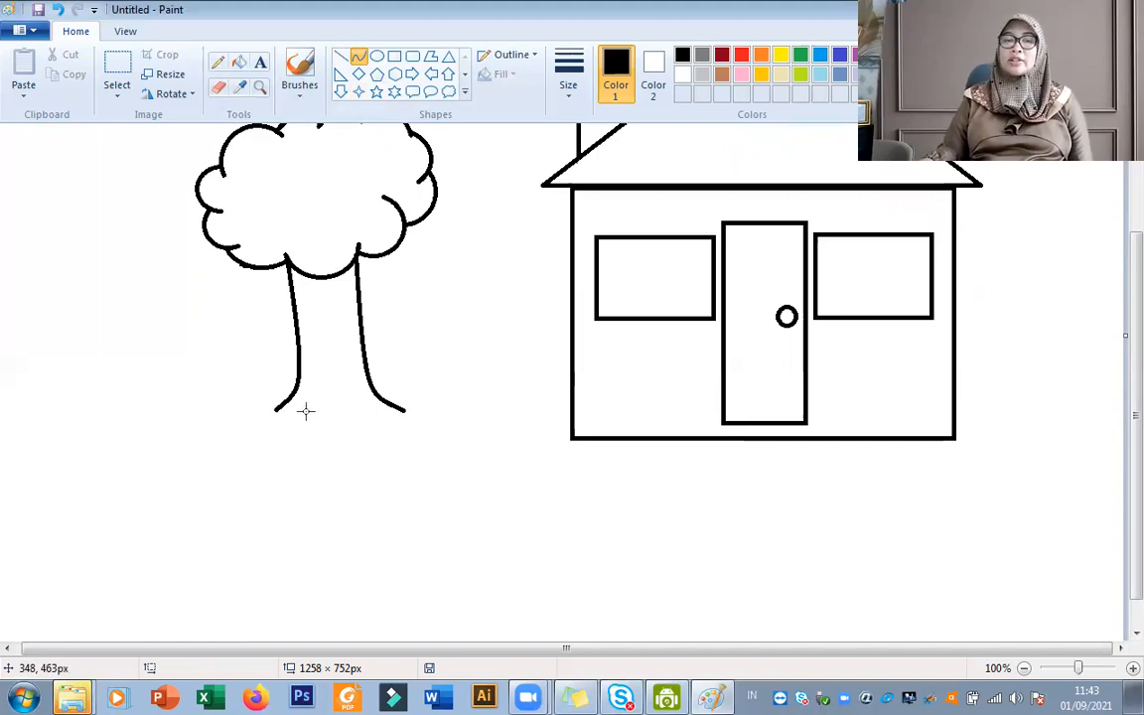
# Close the trunk's base with a wavy S-shaped curve about 153 px wide between the two flared ends.
pyautogui.moveTo(271, 408); pyautogui.dragTo(406, 408)
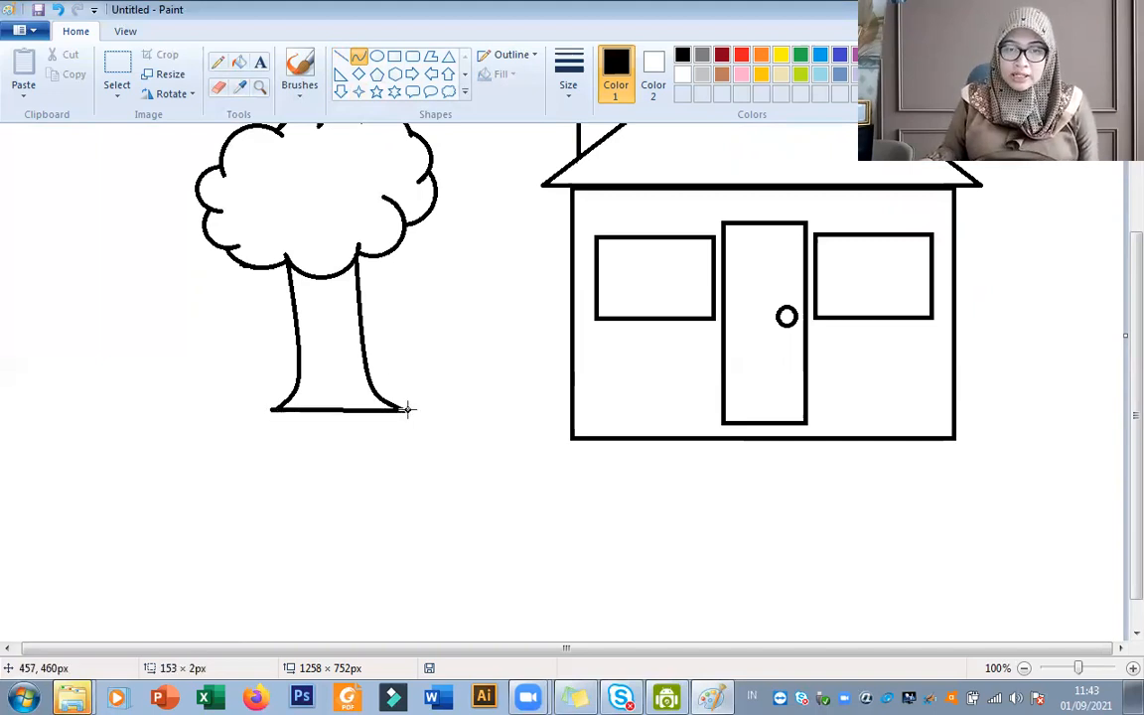
pyautogui.moveTo(406, 408); pyautogui.dragTo(340, 473)
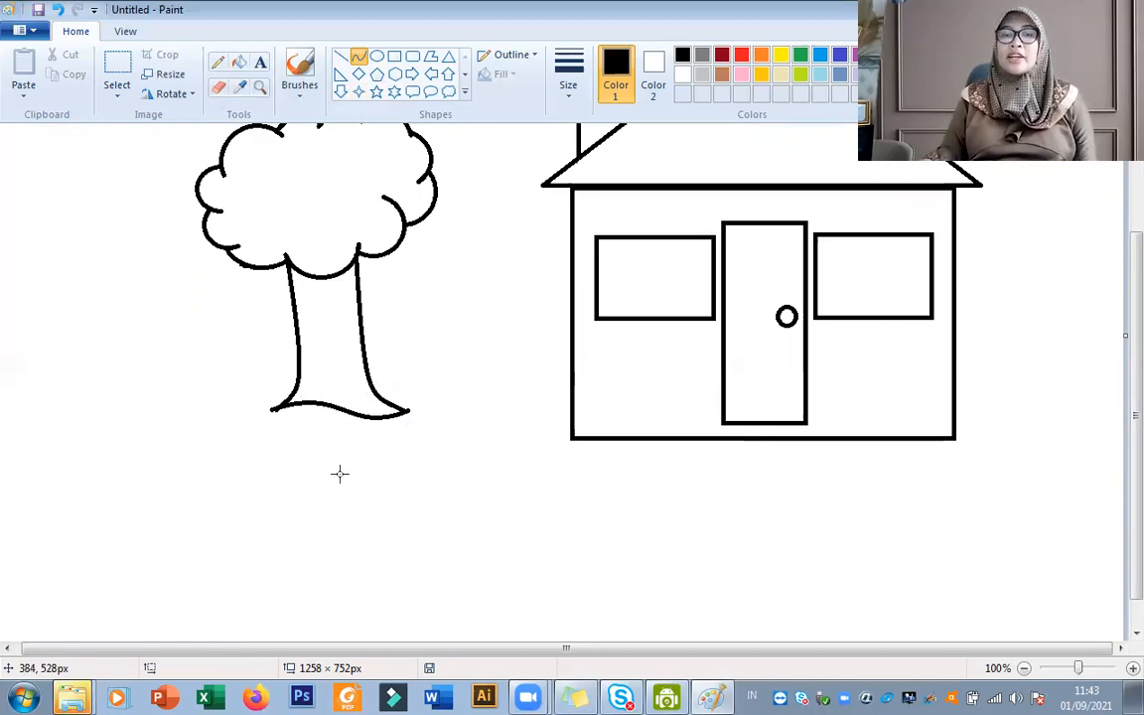
pyautogui.scroll(3, 355, 500)
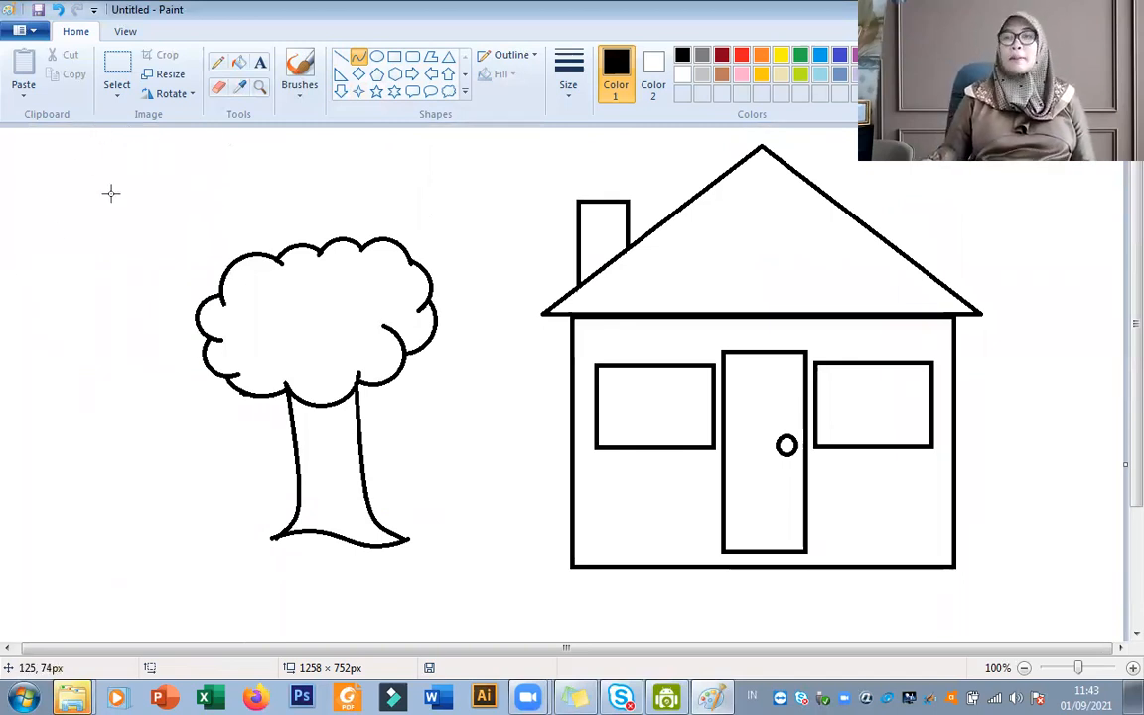
pyautogui.scroll(-3, 668, 395)
pyautogui.scroll(3, 669, 393)
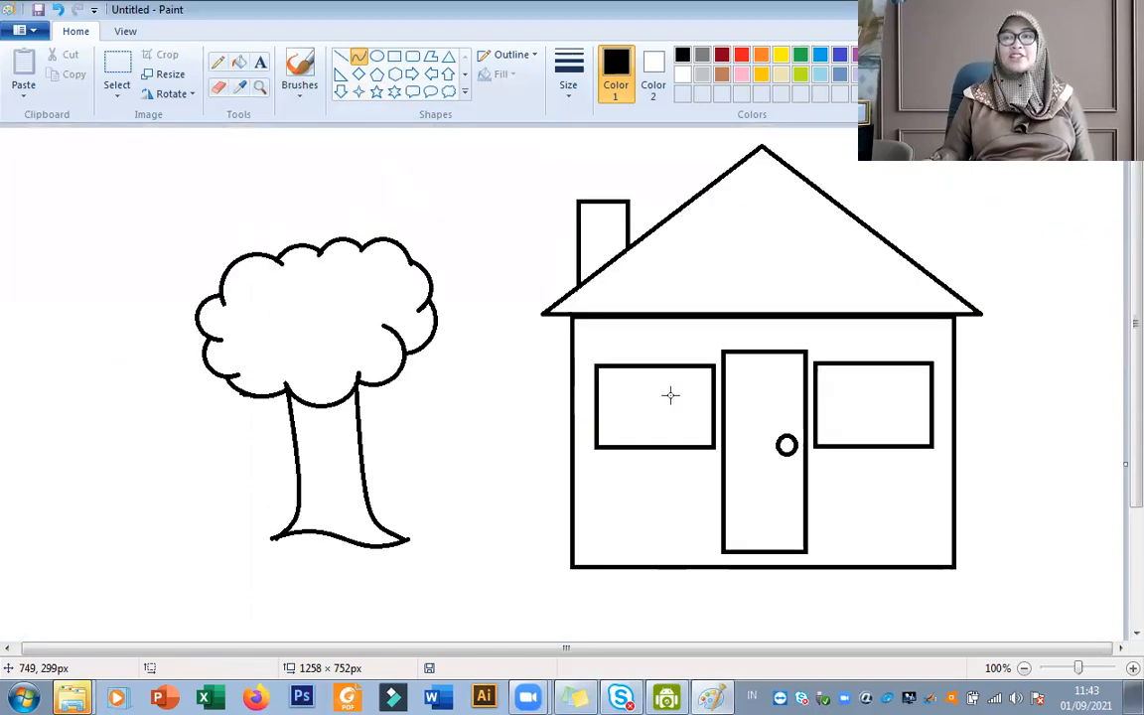
# Draw a sun circle about 79 × 81 px in the empty sky above and left of the tree.
pyautogui.click(377, 56)
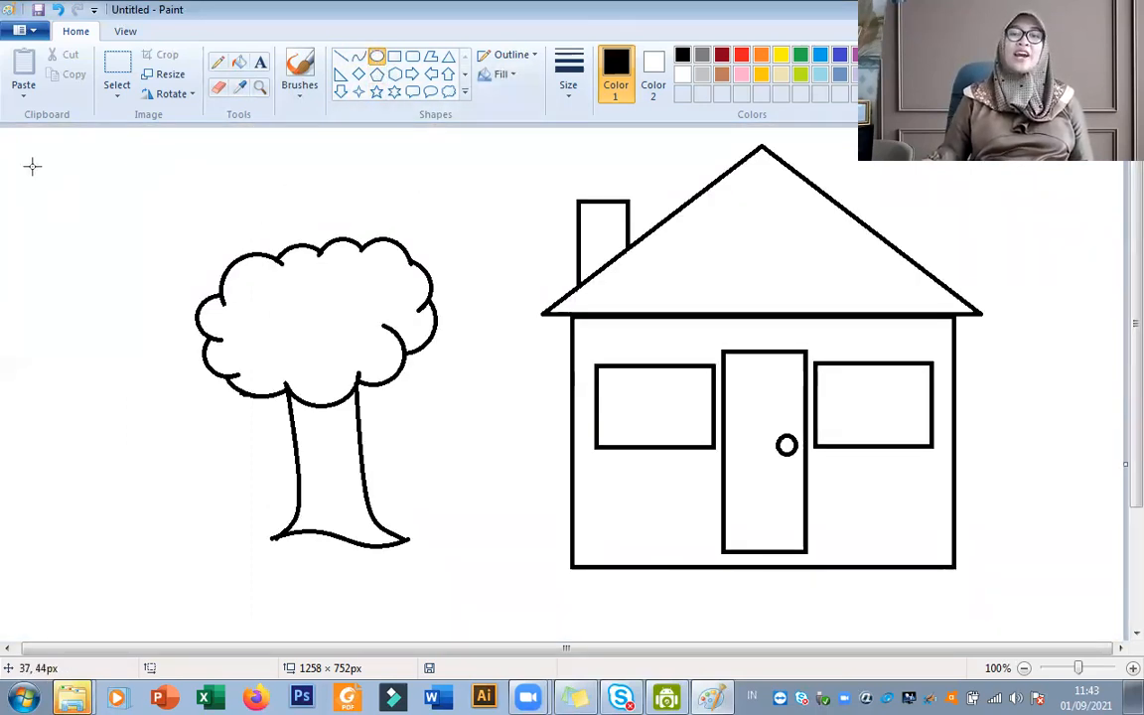
pyautogui.moveTo(32, 173); pyautogui.dragTo(121, 261)
pyautogui.moveTo(73, 212); pyautogui.dragTo(91, 193)
pyautogui.moveTo(142, 243); pyautogui.dragTo(121, 226)
pyautogui.moveTo(74, 183); pyautogui.dragTo(87, 203)
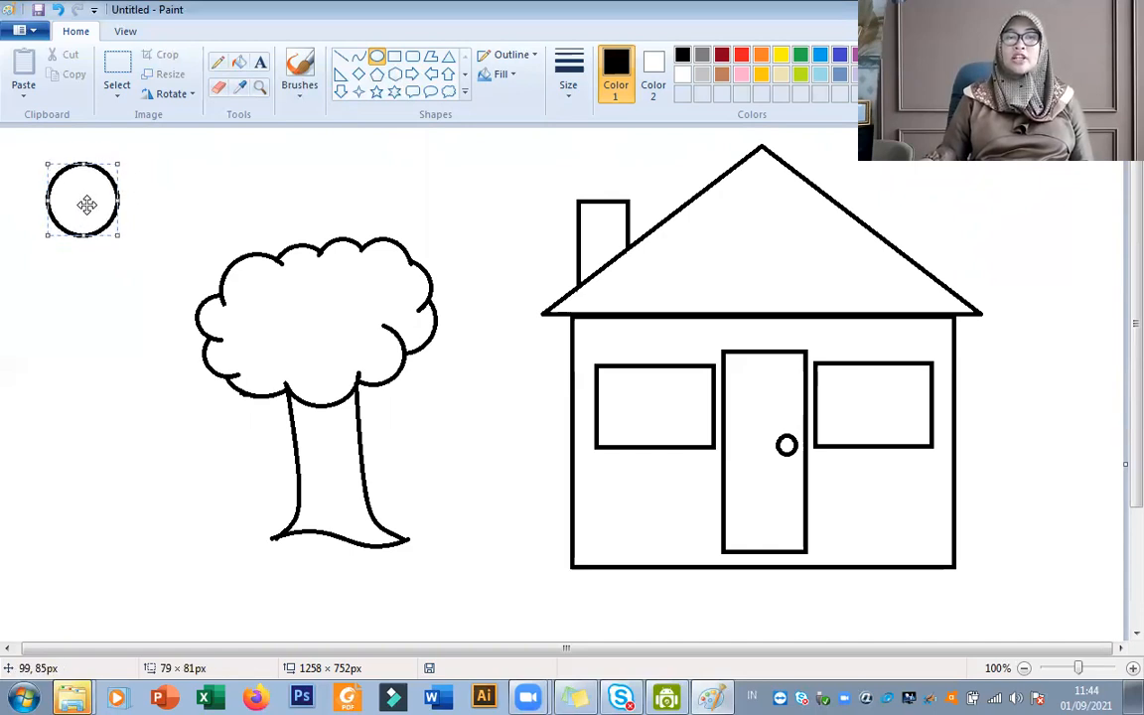
pyautogui.click(146, 197)
# Draw straight rays of alternating long and short length around the sun, leaving a gap on its upper right side.
pyautogui.click(341, 57)
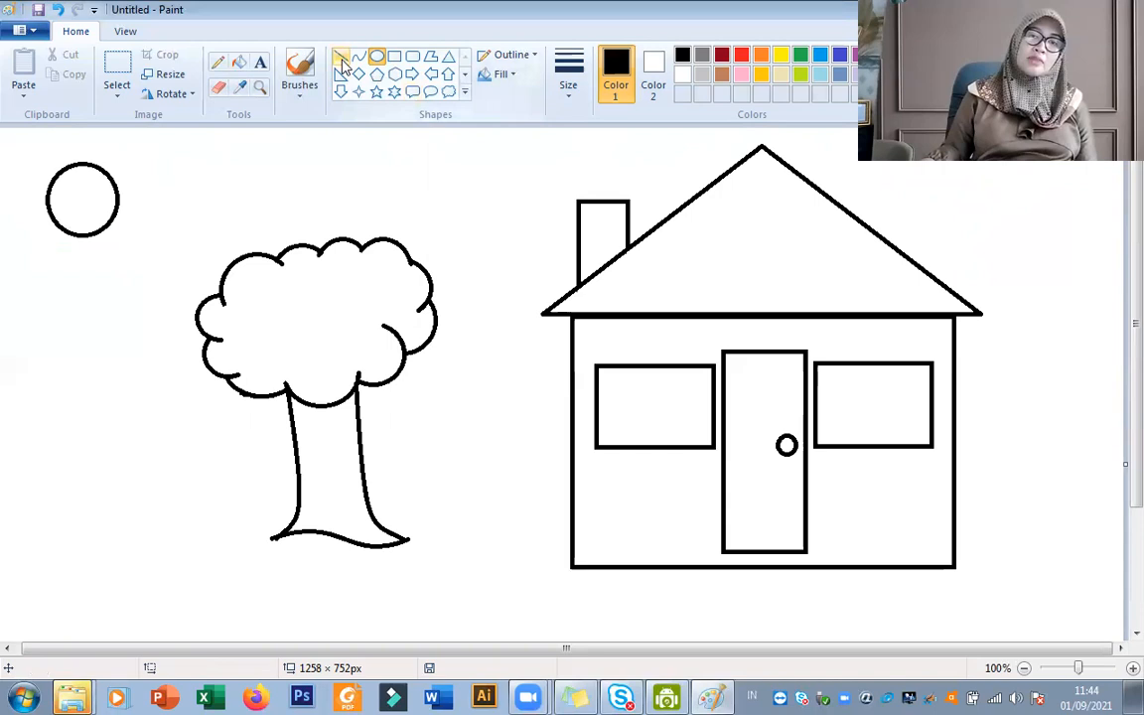
pyautogui.moveTo(95, 159)
pyautogui.mouseDown()
pyautogui.moveTo(97, 132)
pyautogui.moveTo(123, 160)
pyautogui.moveTo(164, 136)
pyautogui.mouseUp()
pyautogui.moveTo(68, 155); pyautogui.dragTo(34, 118)
pyautogui.moveTo(56, 169)
pyautogui.mouseDown()
pyautogui.moveTo(32, 154)
pyautogui.moveTo(1, 186)
pyautogui.moveTo(28, 207)
pyautogui.moveTo(21, 222)
pyautogui.moveTo(59, 226)
pyautogui.moveTo(28, 270)
pyautogui.mouseUp()
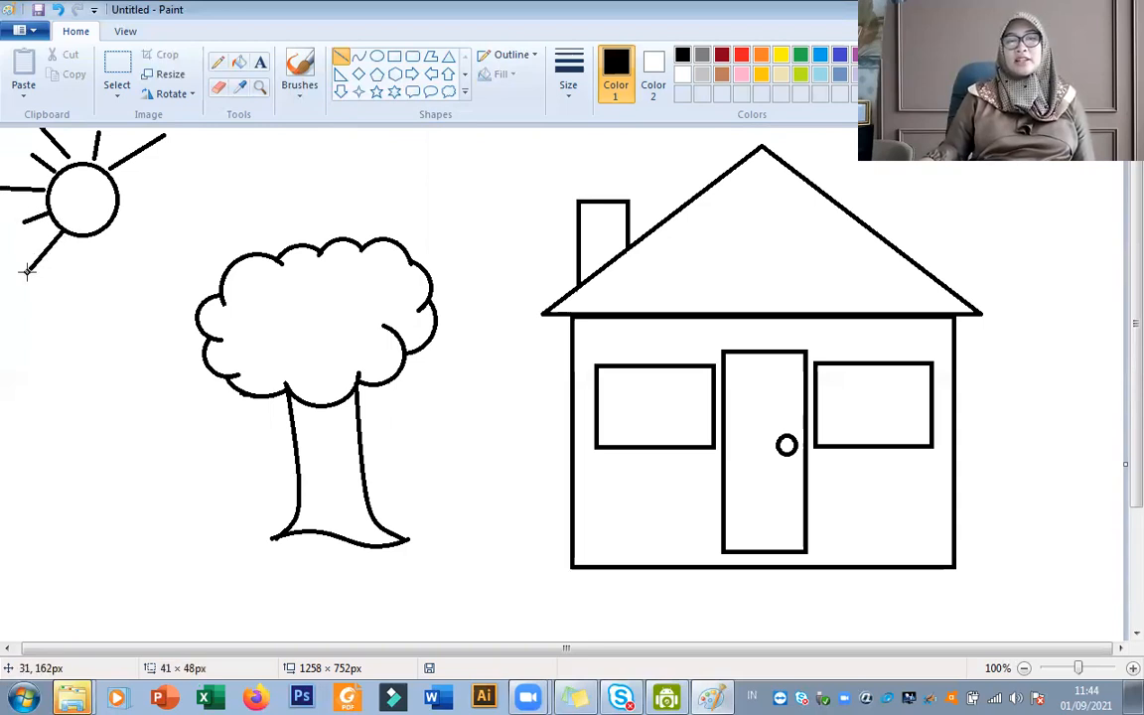
pyautogui.moveTo(84, 241)
pyautogui.mouseDown()
pyautogui.moveTo(85, 266)
pyautogui.moveTo(118, 243)
pyautogui.moveTo(134, 275)
pyautogui.moveTo(140, 266)
pyautogui.mouseUp()
# Try to add a nearly horizontal ray about 71 px long at the sun's right side and adjust its inner end.
pyautogui.moveTo(118, 207)
pyautogui.mouseDown()
pyautogui.moveTo(143, 216)
pyautogui.moveTo(108, 196)
pyautogui.moveTo(197, 193)
pyautogui.moveTo(181, 192)
pyautogui.mouseUp()
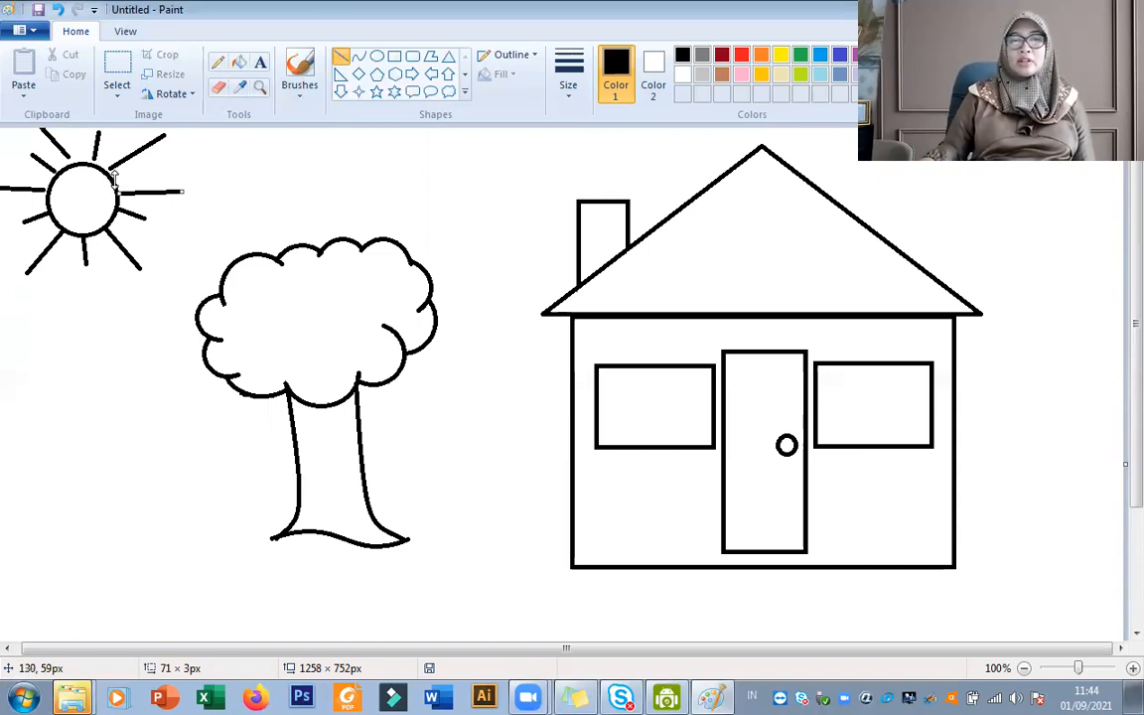
pyautogui.moveTo(117, 177); pyautogui.dragTo(122, 181)
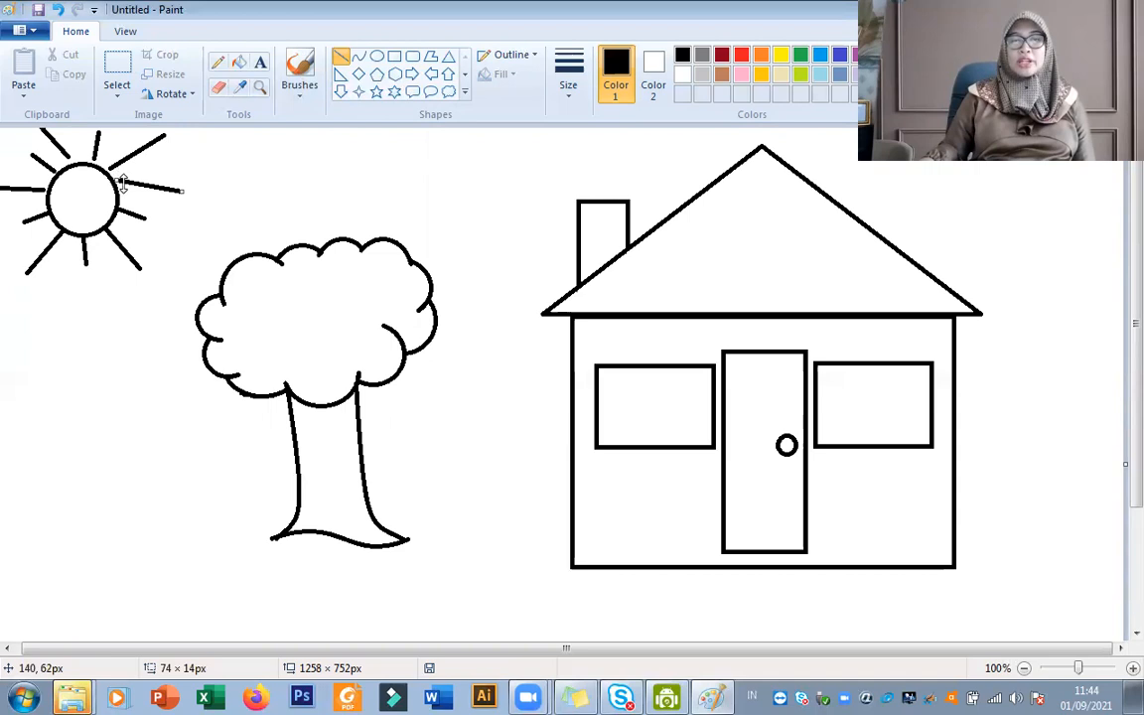
pyautogui.hotkey('ctrl', 'z')
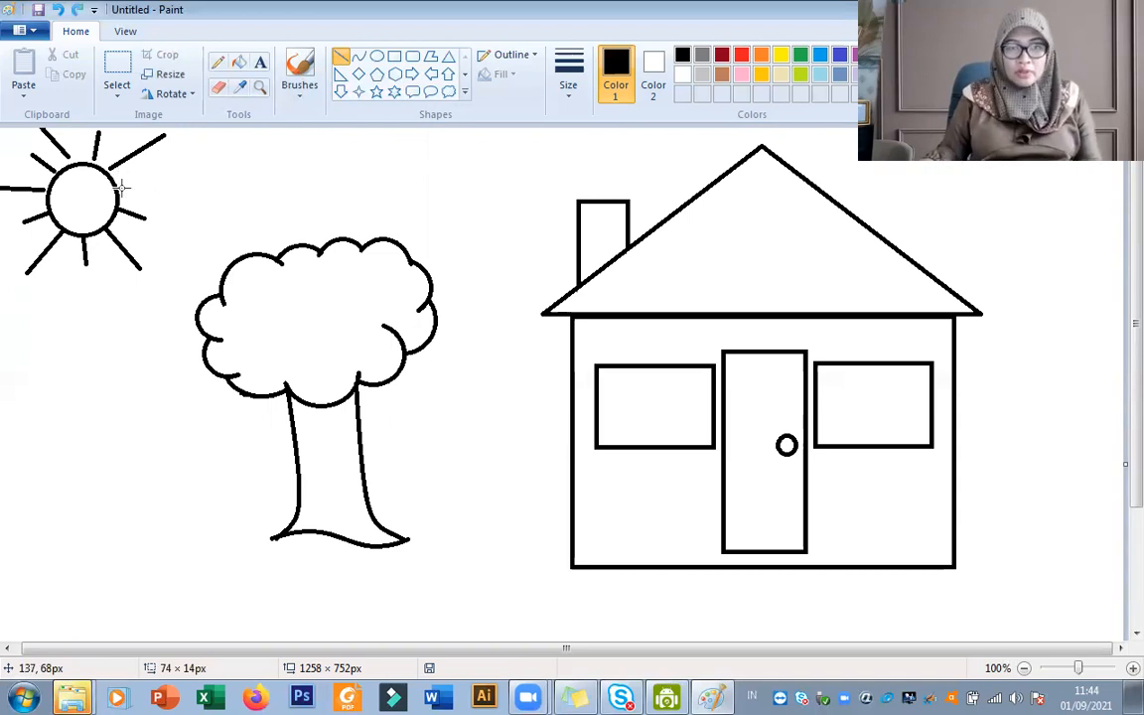
# Draw a horizontal ray about 62 px long at the sun's right side and a shorter slanted ray just above it.
pyautogui.moveTo(116, 189); pyautogui.dragTo(172, 190)
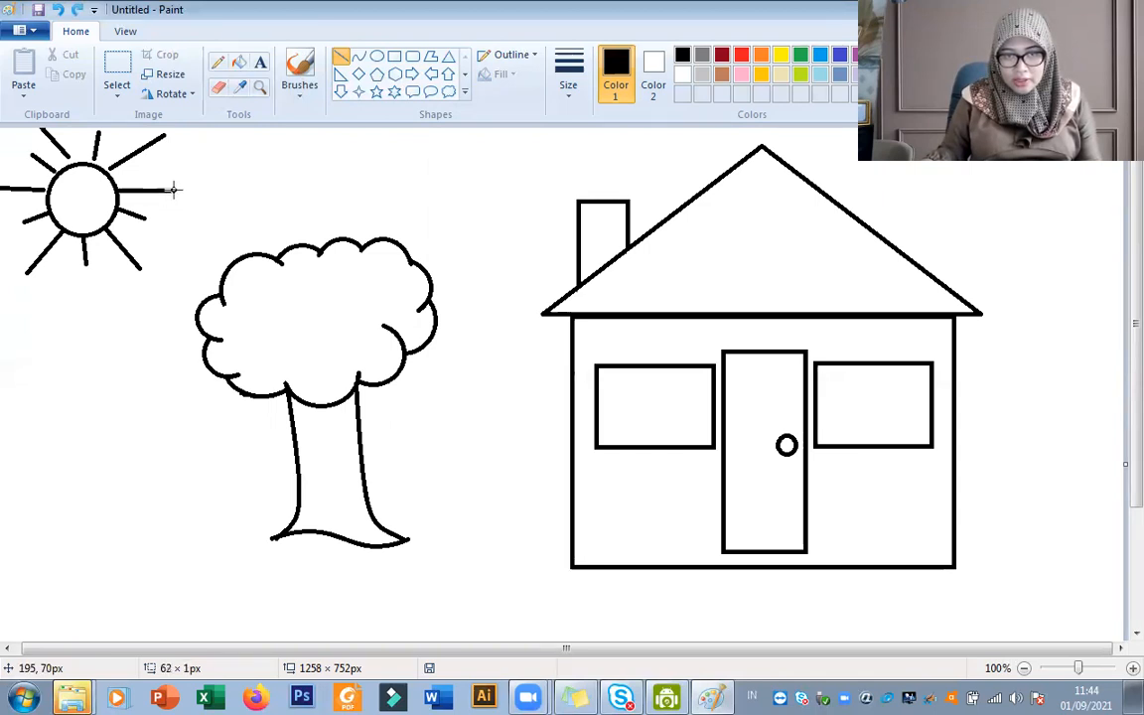
pyautogui.click(155, 174)
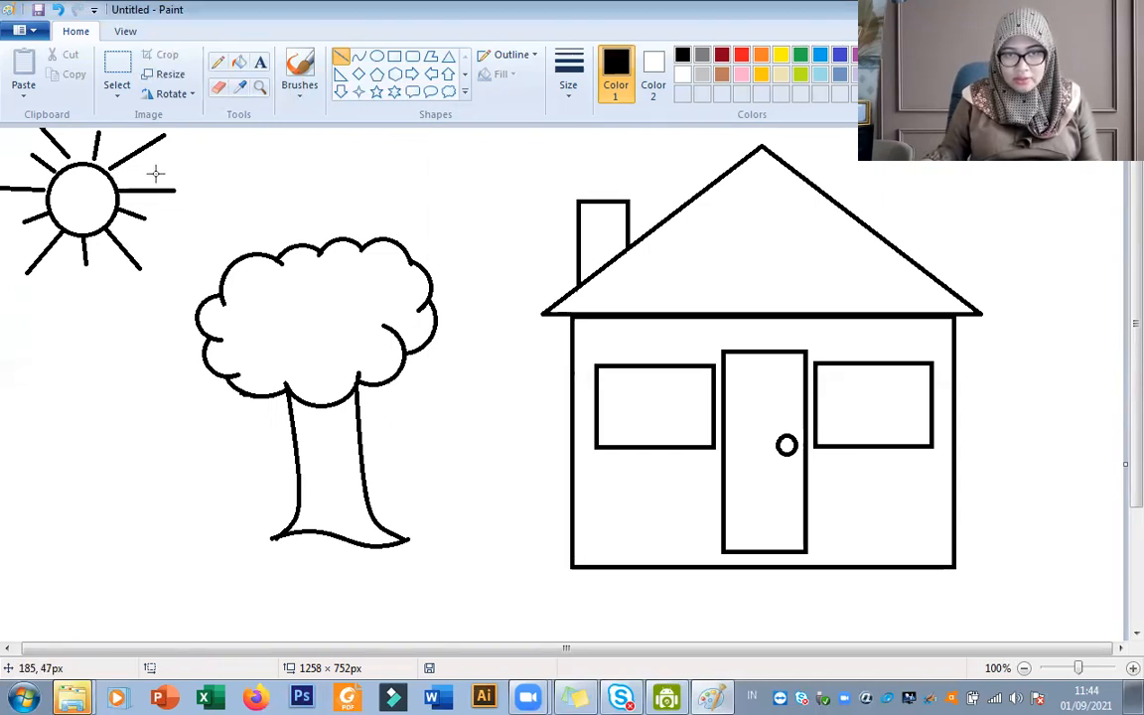
pyautogui.moveTo(114, 178); pyautogui.dragTo(142, 171)
pyautogui.click(161, 177)
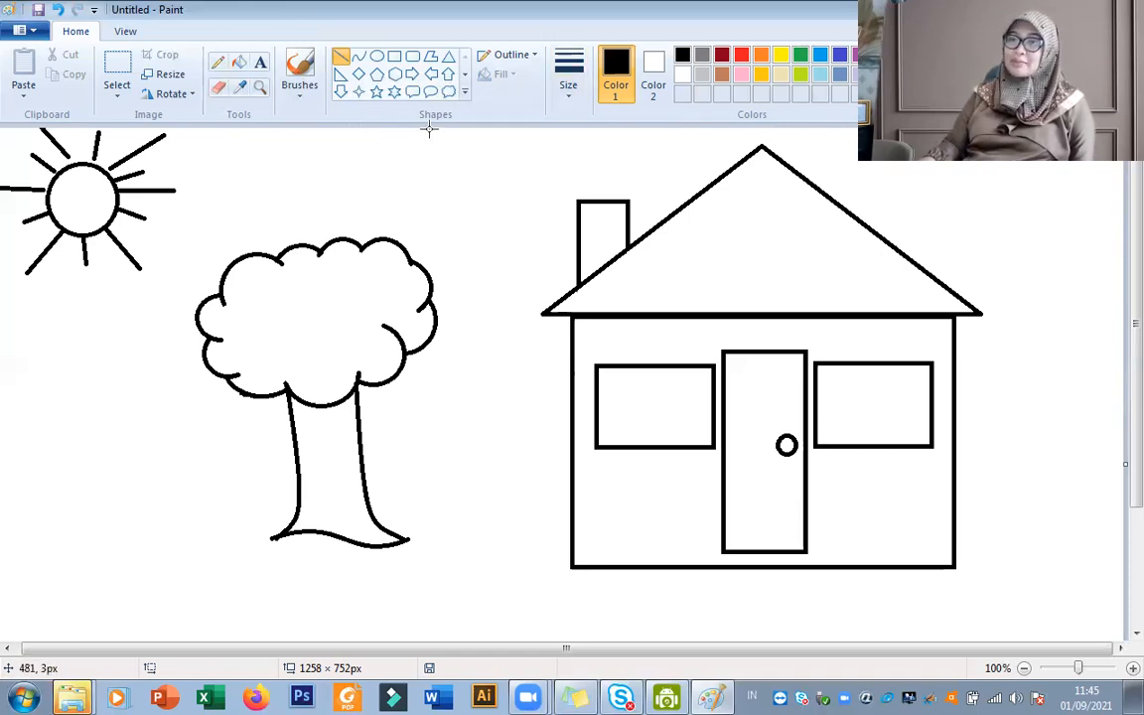
# Draw a bird above the tree from two crossing curves, about 68 × 19 px and 64 × 50 px.
pyautogui.click(358, 57)
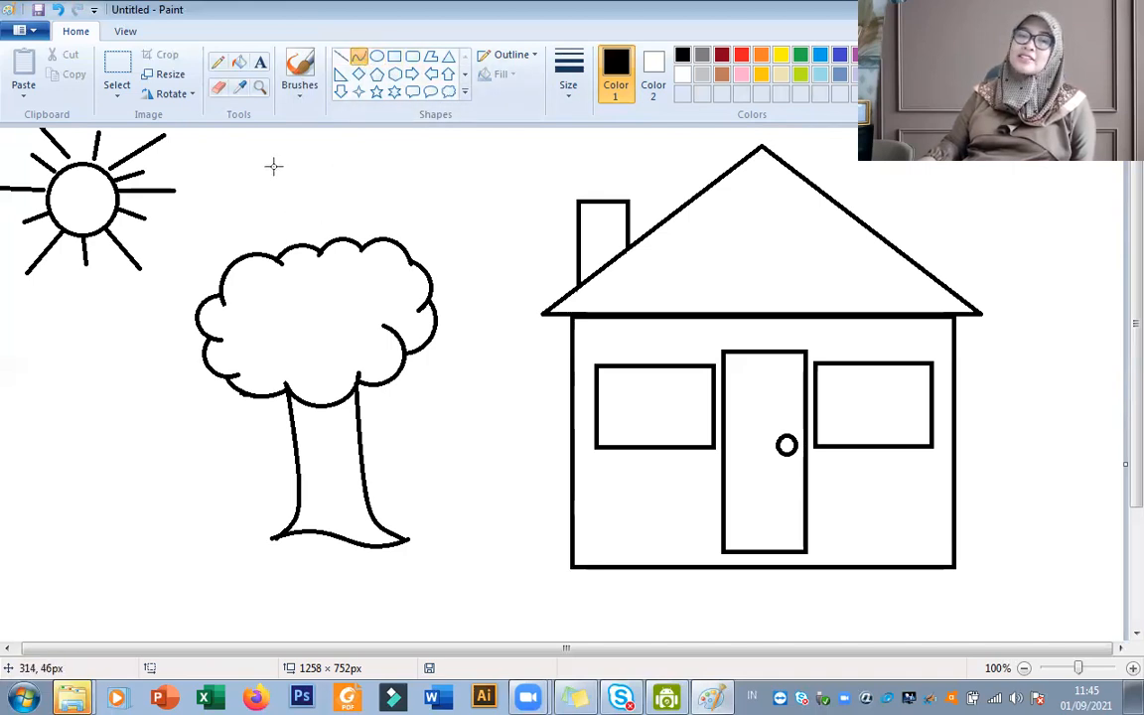
pyautogui.moveTo(273, 184); pyautogui.dragTo(303, 168)
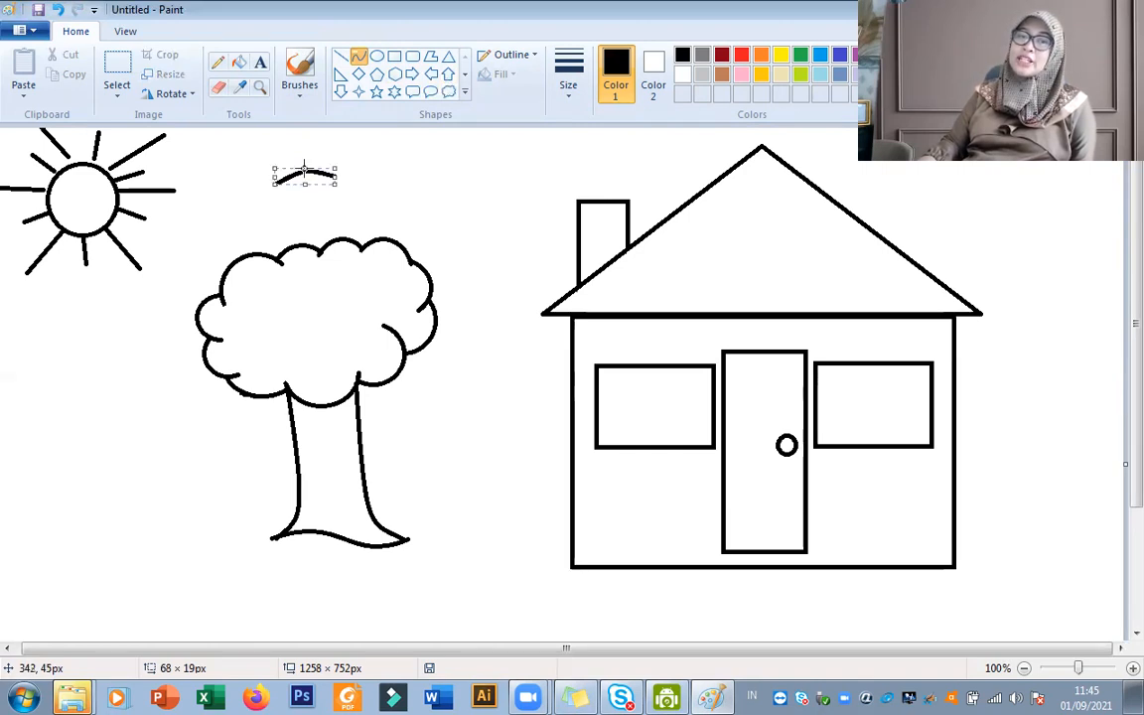
pyautogui.moveTo(367, 141)
pyautogui.mouseDown()
pyautogui.moveTo(311, 185)
pyautogui.moveTo(336, 149)
pyautogui.mouseUp()
pyautogui.click(335, 149)
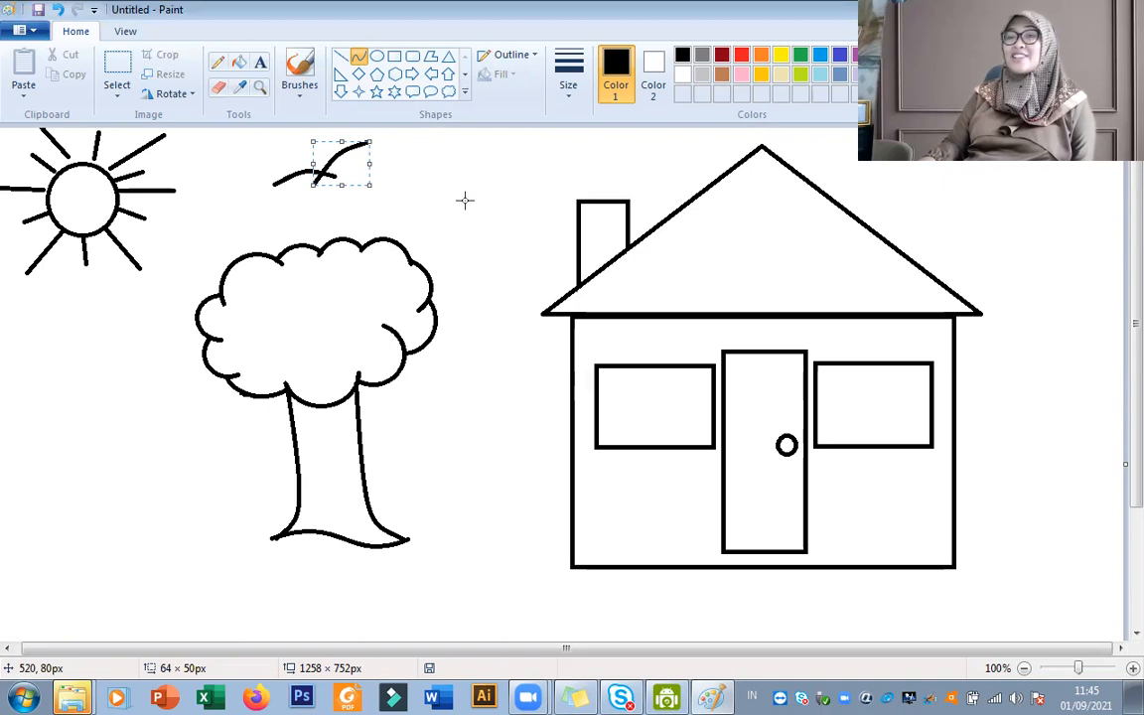
pyautogui.click(645, 165)
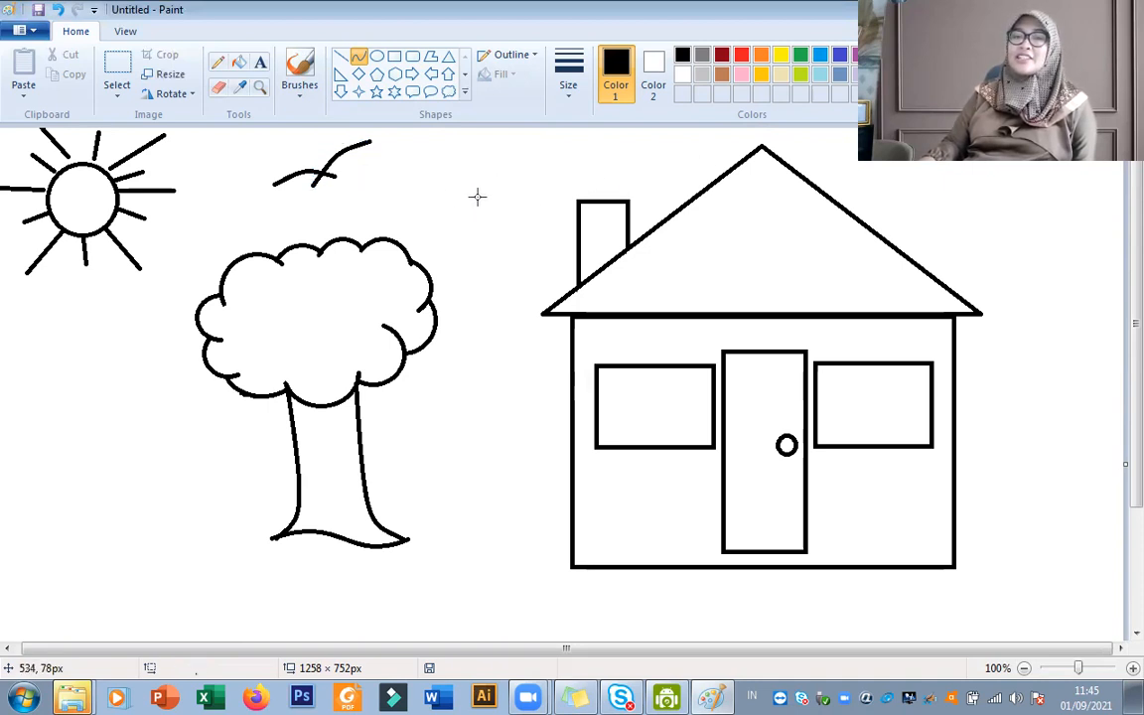
# Draw a smaller bird from two crossing curves between the first bird and the chimney, its raised wing about 46 × 49 px.
pyautogui.moveTo(462, 203); pyautogui.dragTo(502, 178)
pyautogui.click(534, 159)
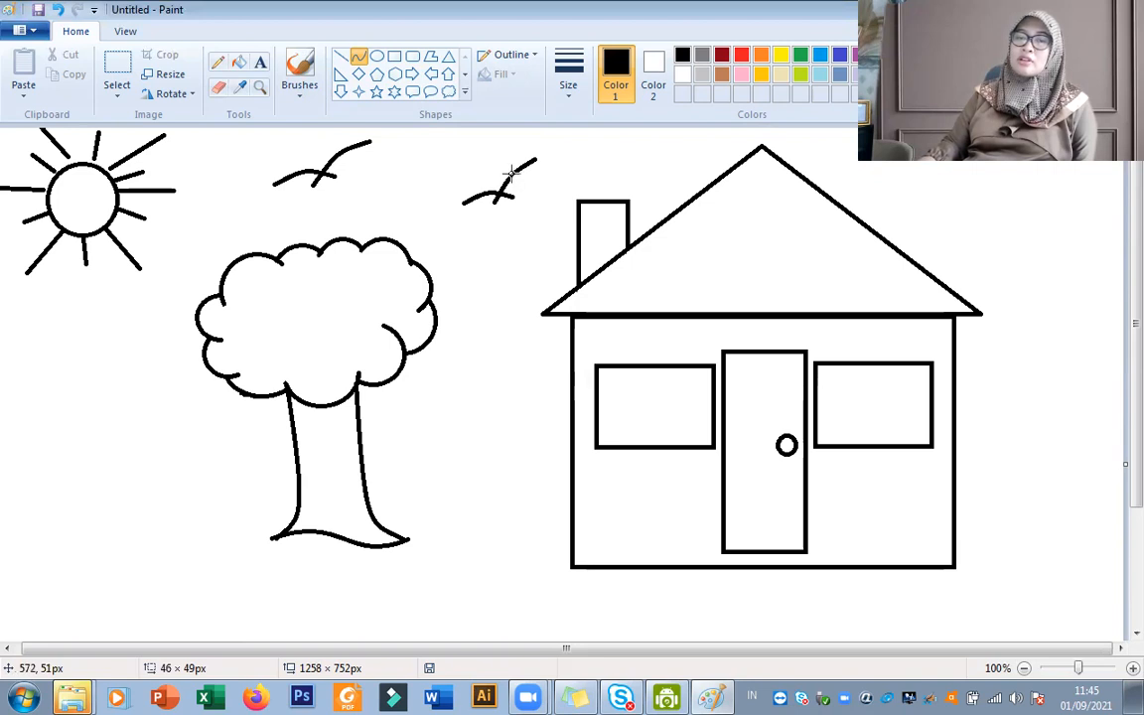
pyautogui.click(526, 149)
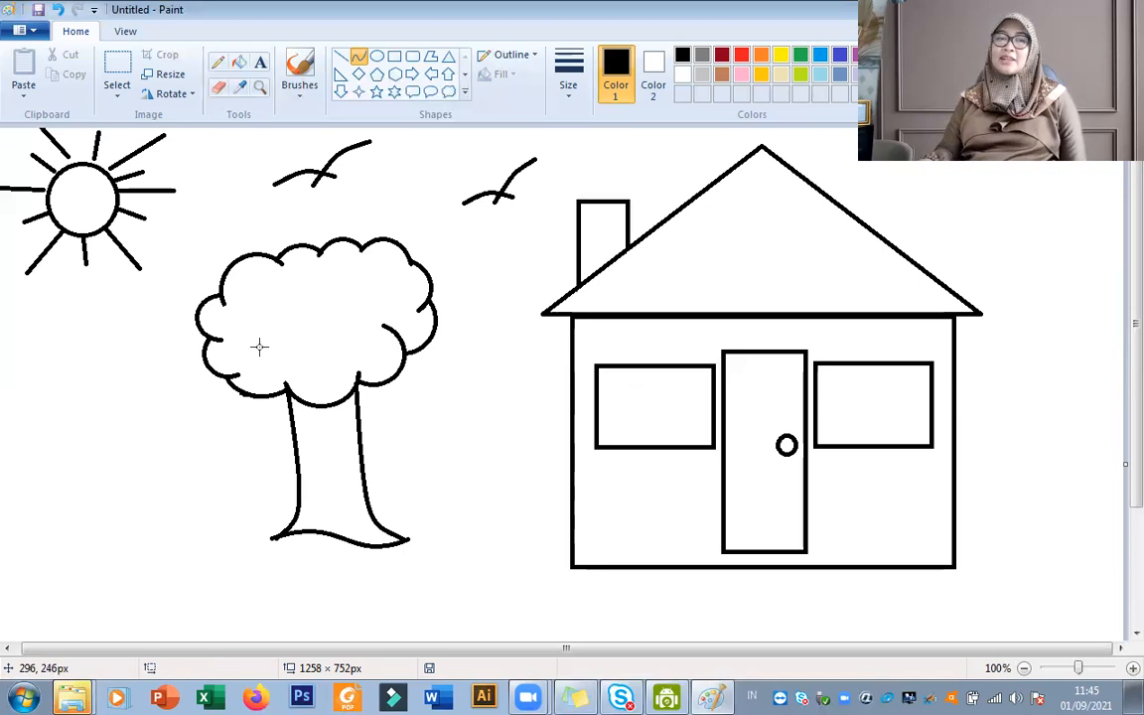
# Draw horizontal horizon segments linking the canvas edges, treetop and house walls, plus a full-width straight line just below the house.
pyautogui.scroll(-3, 1082, 359)
pyautogui.scroll(3, 1084, 364)
pyautogui.moveTo(1067, 656); pyautogui.dragTo(1105, 654)
pyautogui.scroll(-3, 1099, 523)
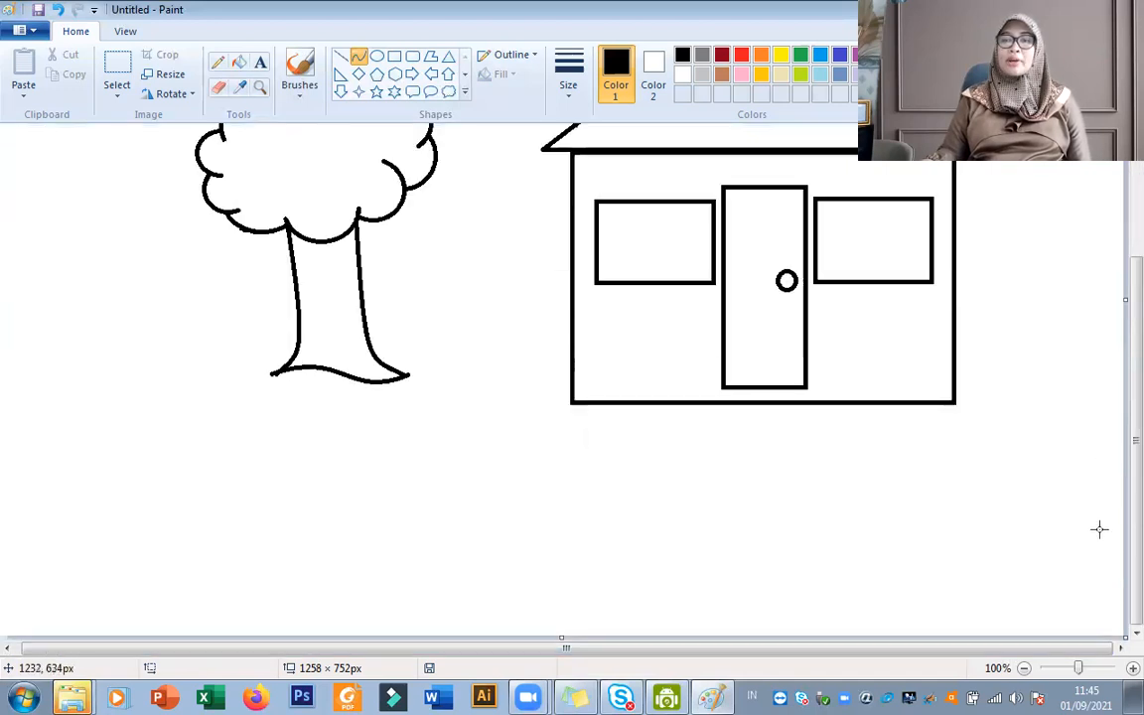
pyautogui.scroll(3, 1099, 529)
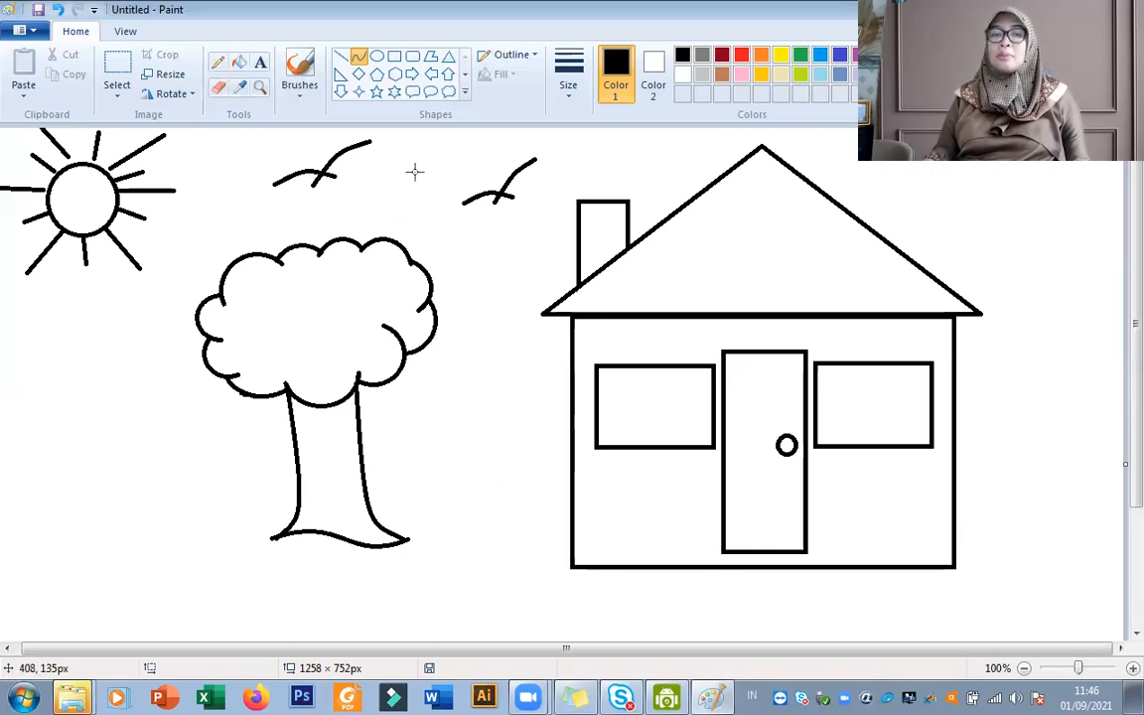
pyautogui.click(1023, 670)
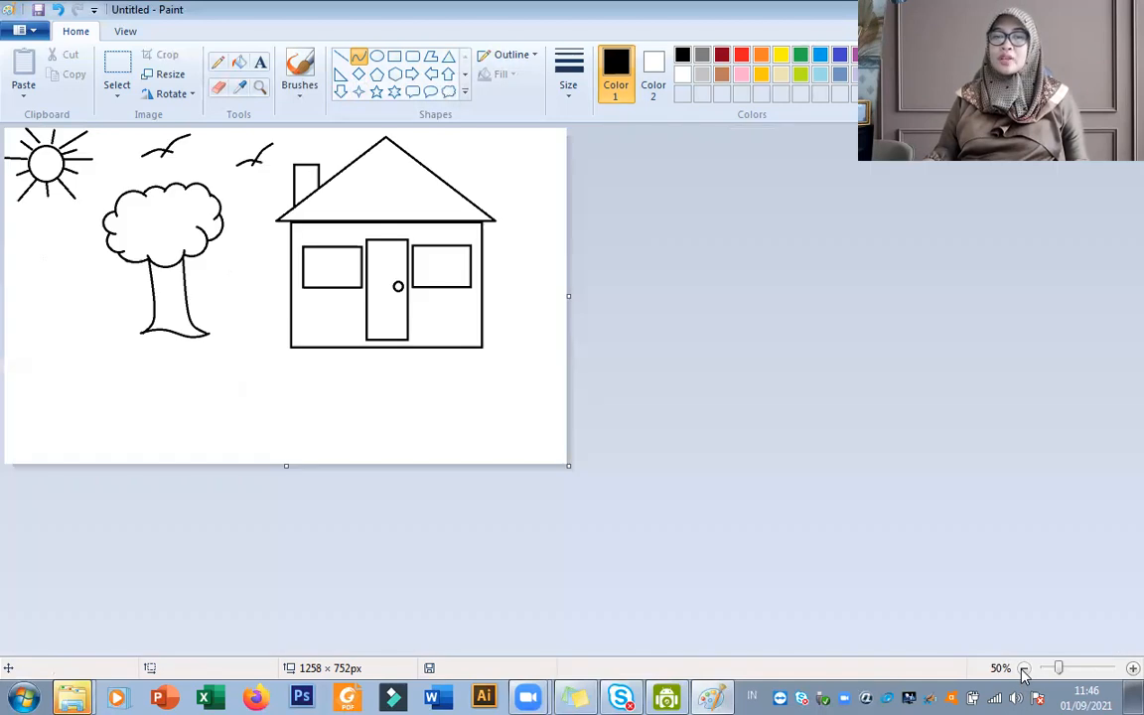
pyautogui.click(340, 58)
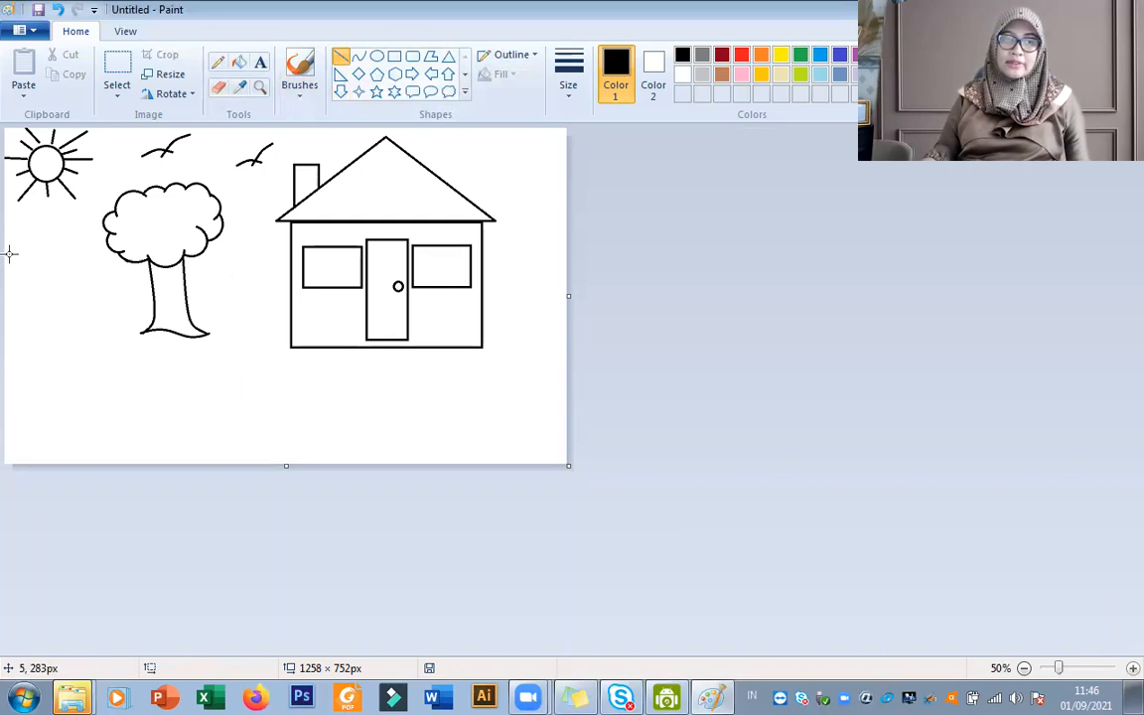
pyautogui.moveTo(9, 240); pyautogui.dragTo(104, 240)
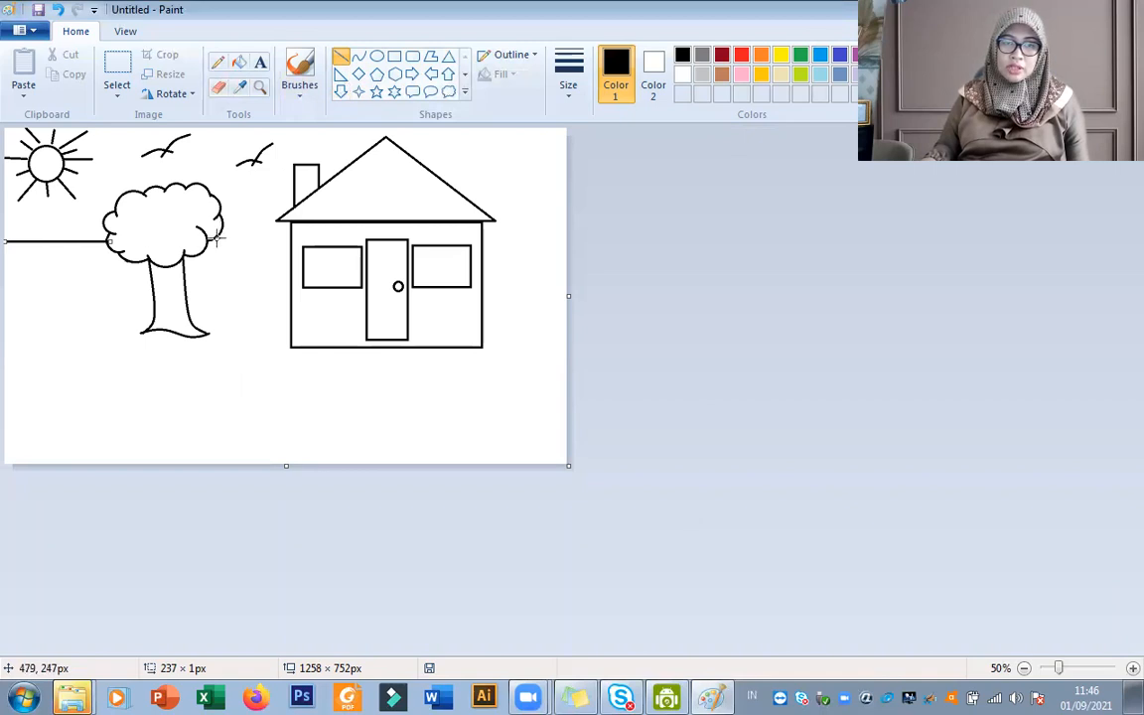
pyautogui.moveTo(215, 236); pyautogui.dragTo(290, 237)
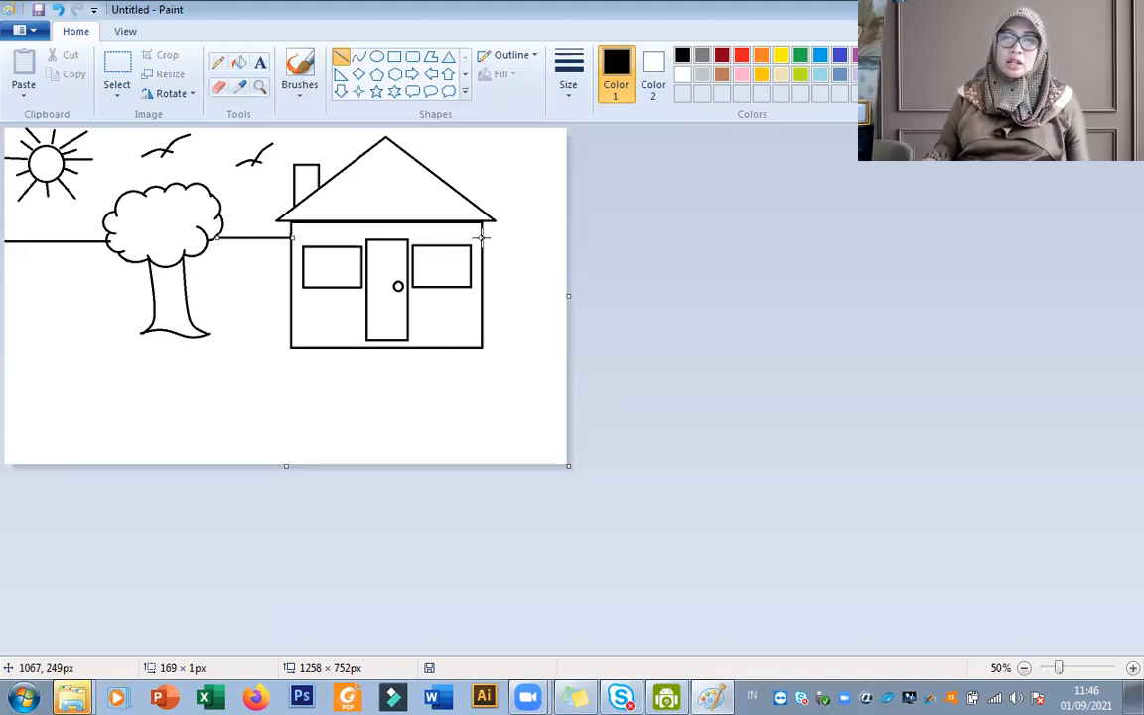
pyautogui.moveTo(482, 235); pyautogui.dragTo(592, 243)
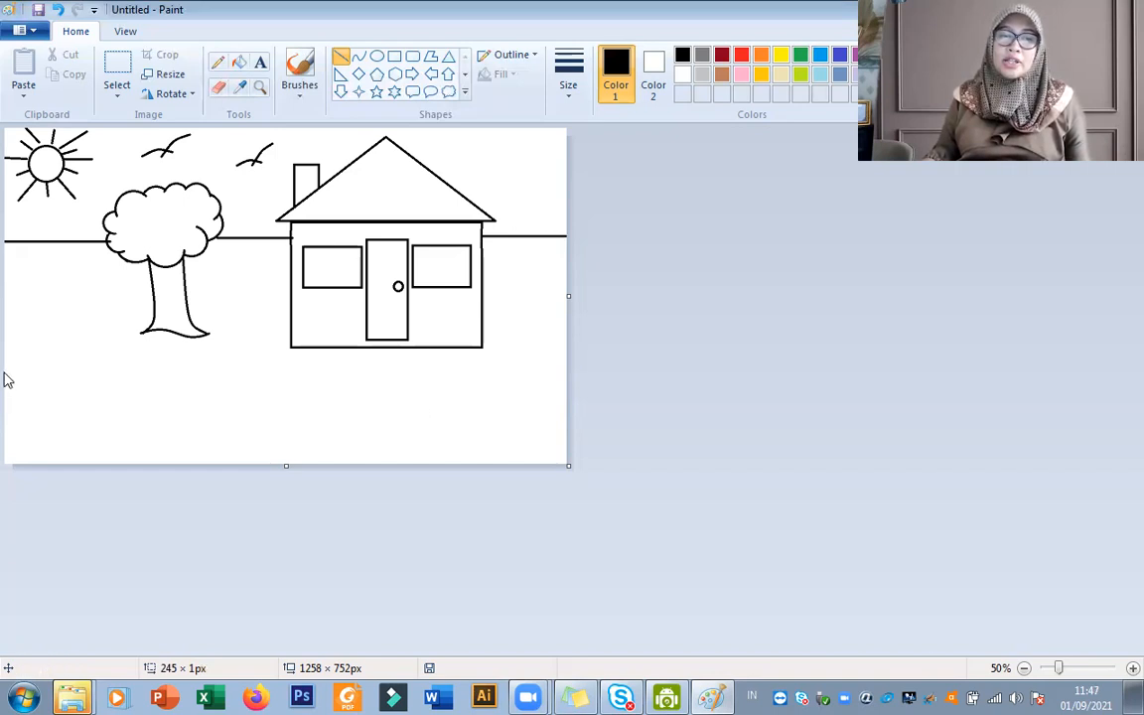
pyautogui.moveTo(10, 363)
pyautogui.mouseDown()
pyautogui.moveTo(505, 384)
pyautogui.moveTo(571, 363)
pyautogui.mouseUp()
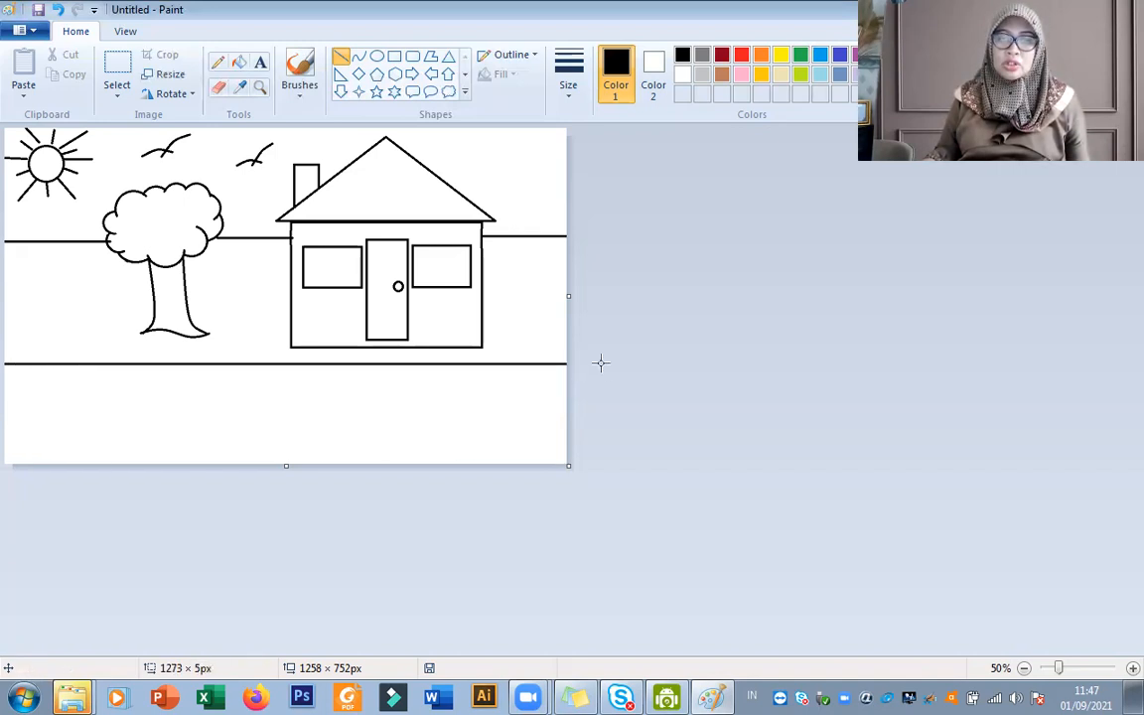
# Erase the ends of the horizon segments that run into the treetop and the house wall.
pyautogui.click(1129, 668)
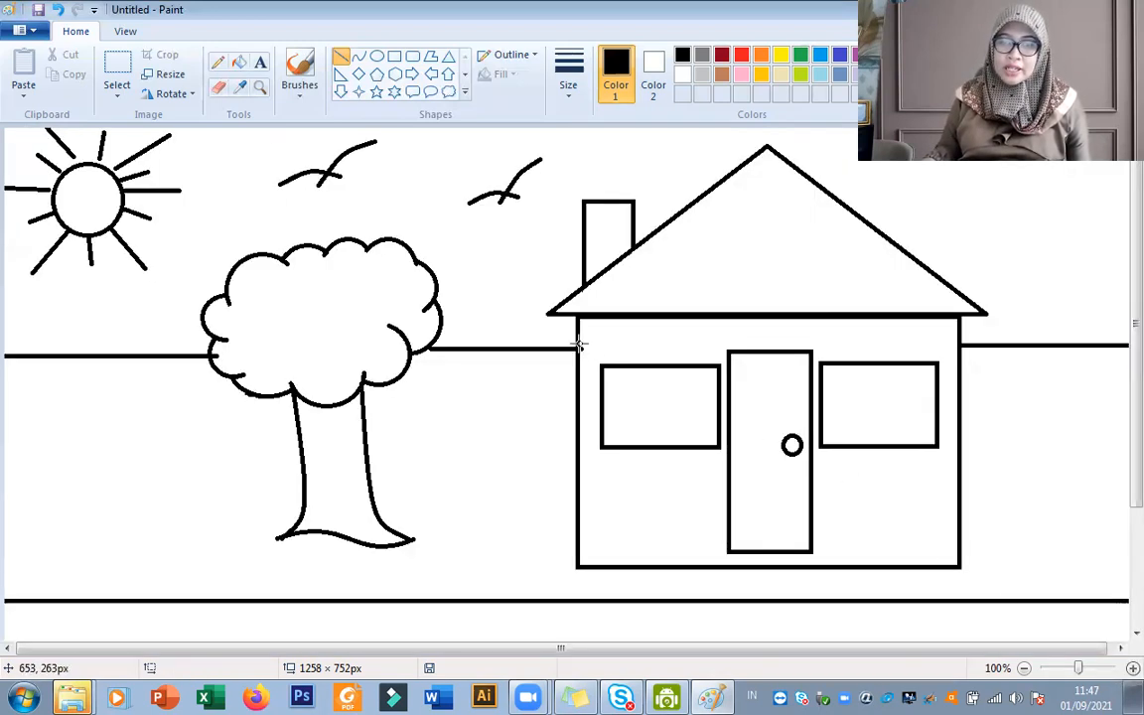
pyautogui.click(218, 88)
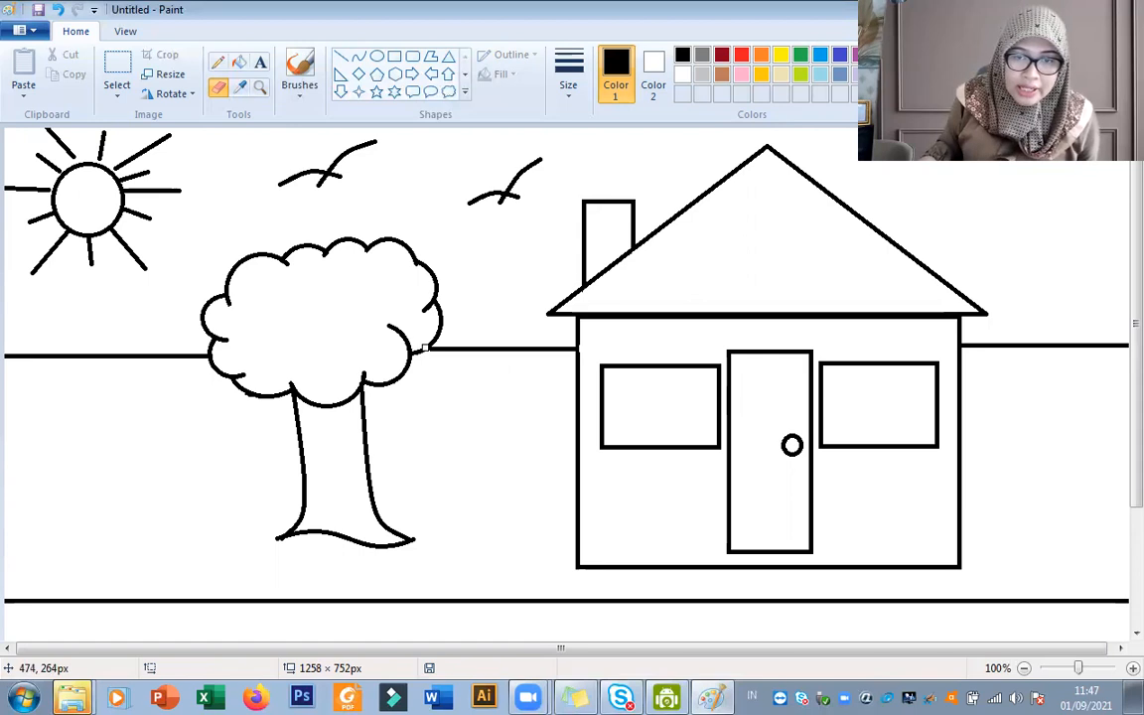
pyautogui.click(301, 77)
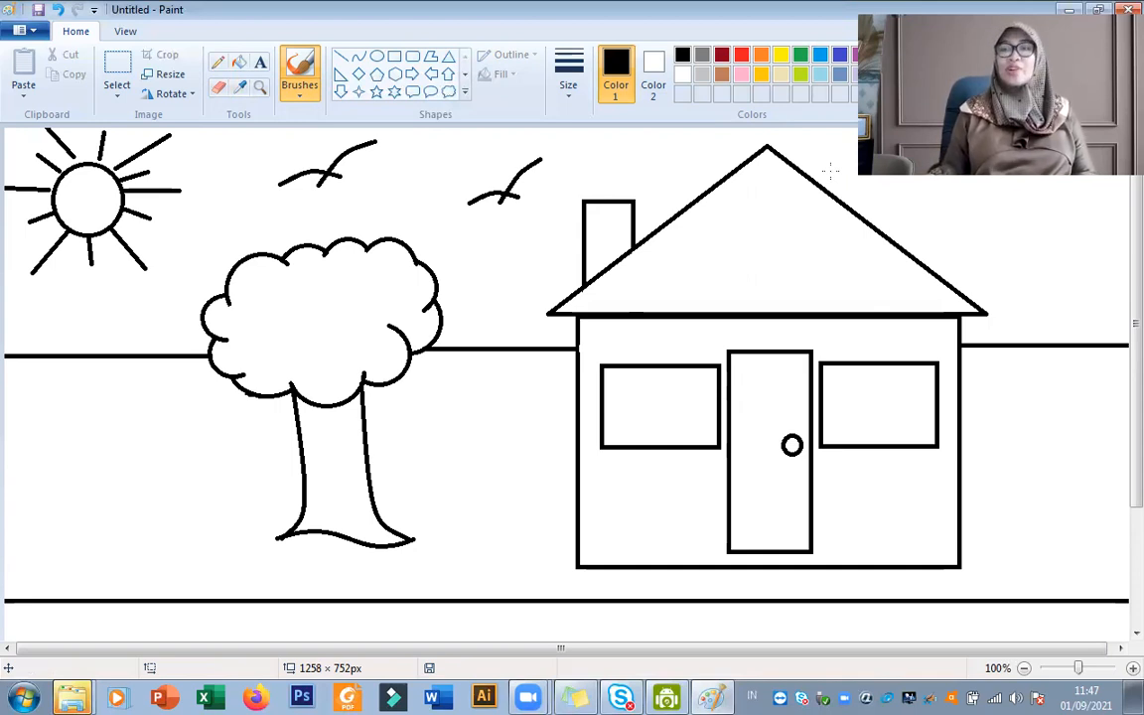
# Fill the sky with light blue and the ground around the tree and house with lime green.
pyautogui.click(822, 80)
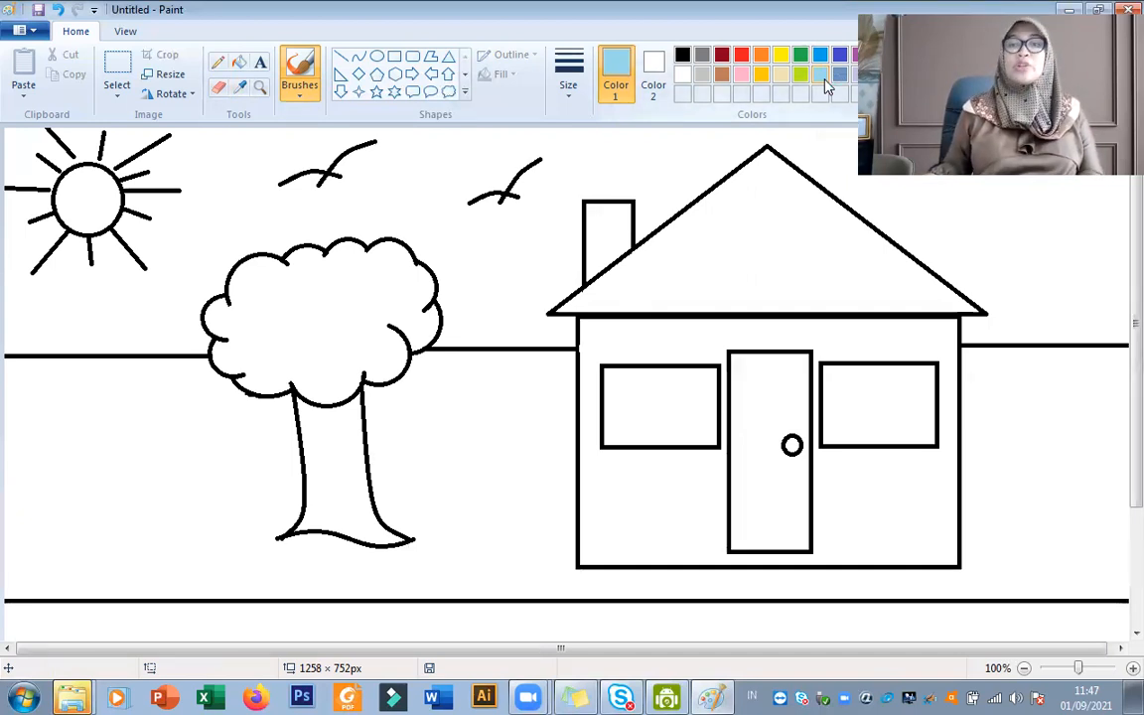
pyautogui.click(239, 63)
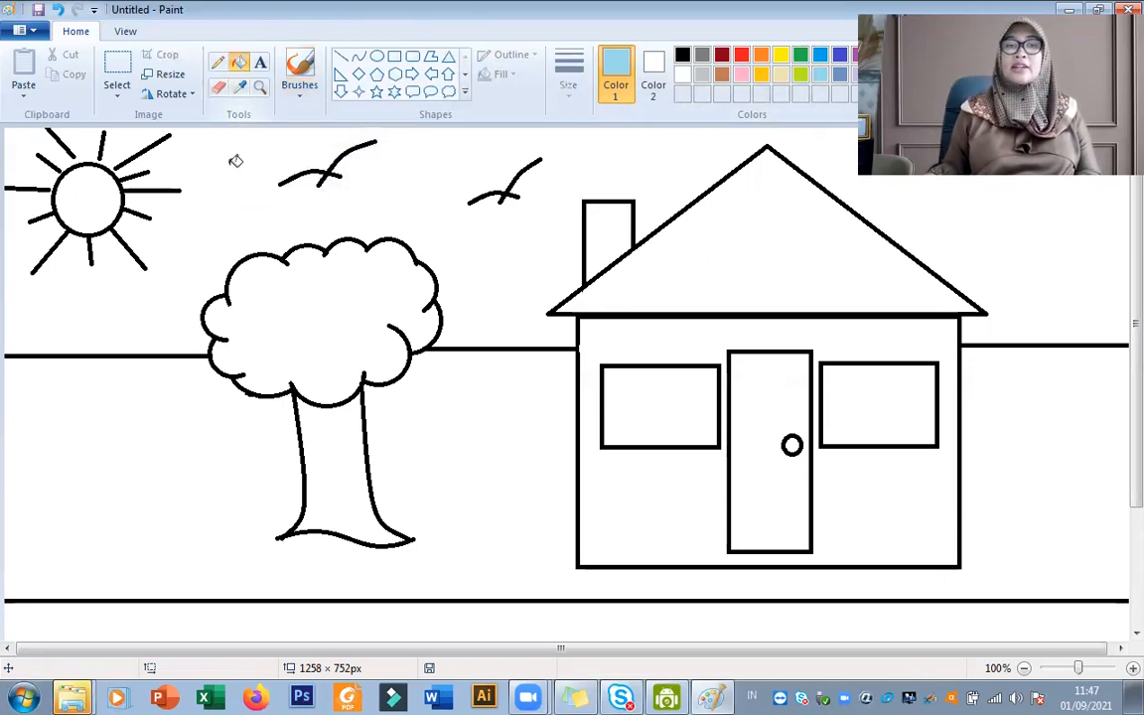
pyautogui.click(234, 159)
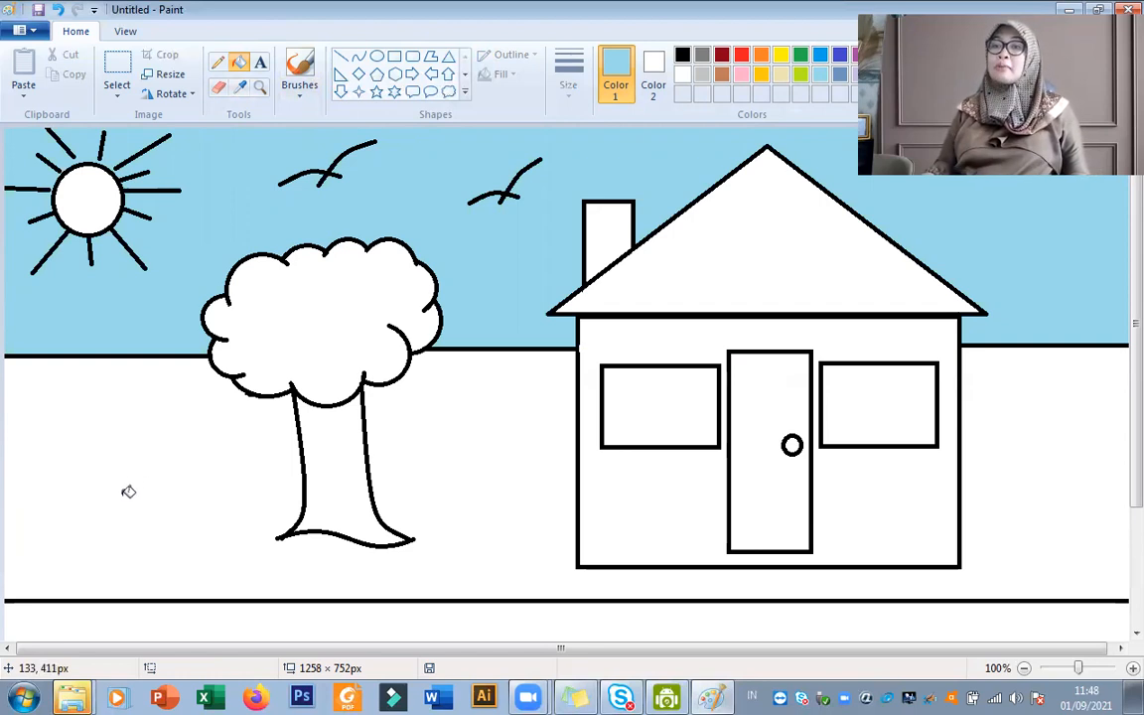
pyautogui.click(801, 77)
pyautogui.click(489, 494)
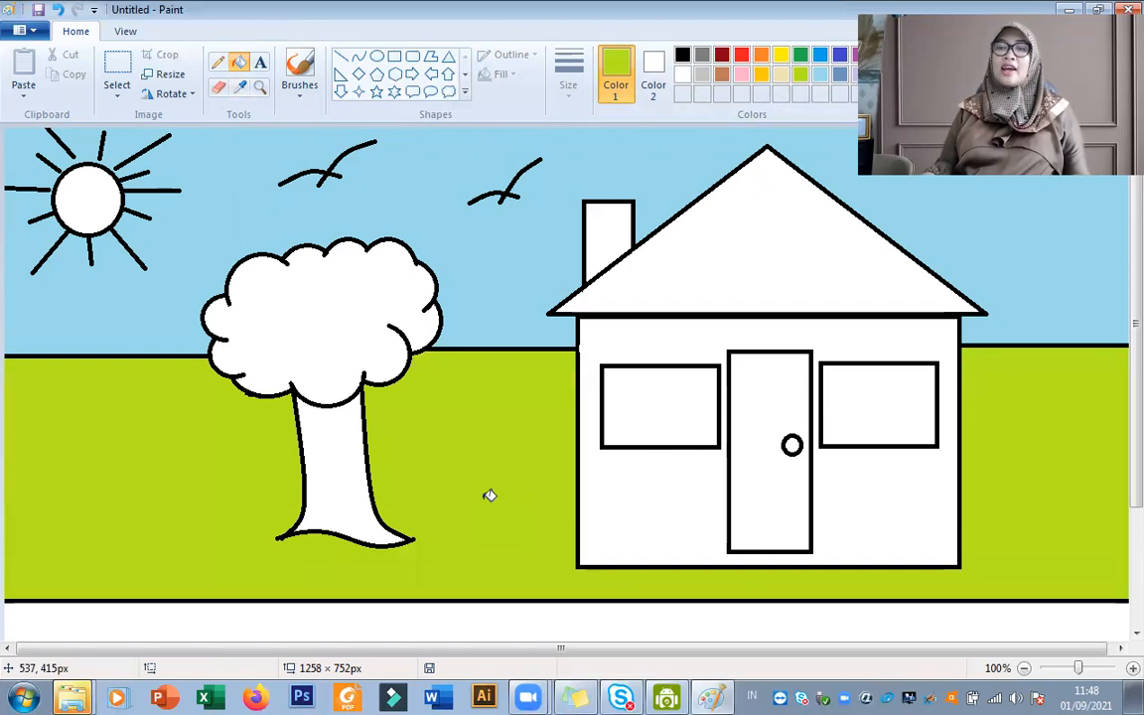
# Fill the strip below the full-width line under the house with Gray-50%.
pyautogui.scroll(-3, 490, 495)
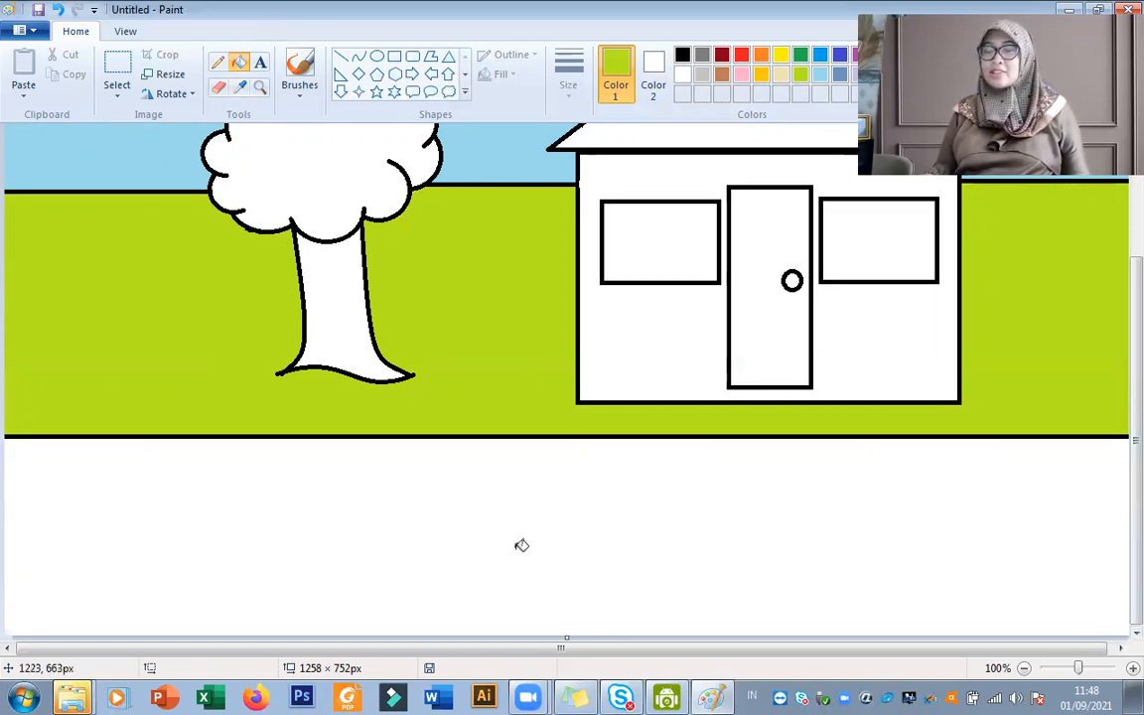
pyautogui.click(703, 64)
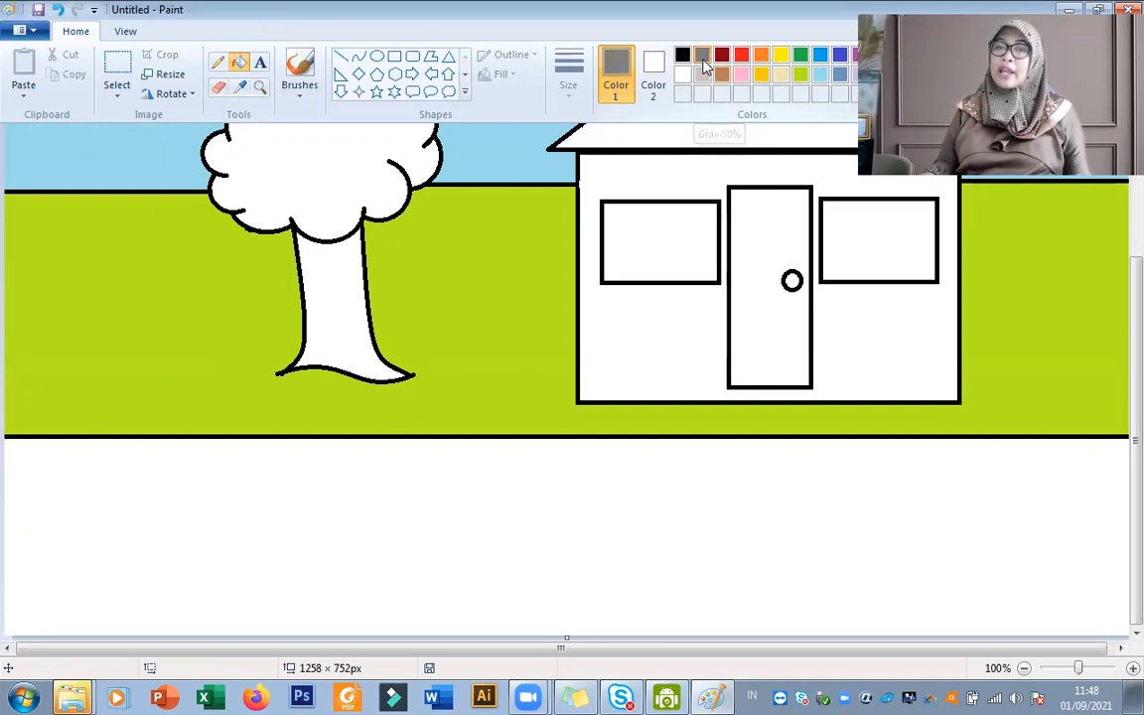
pyautogui.scroll(3, 773, 556)
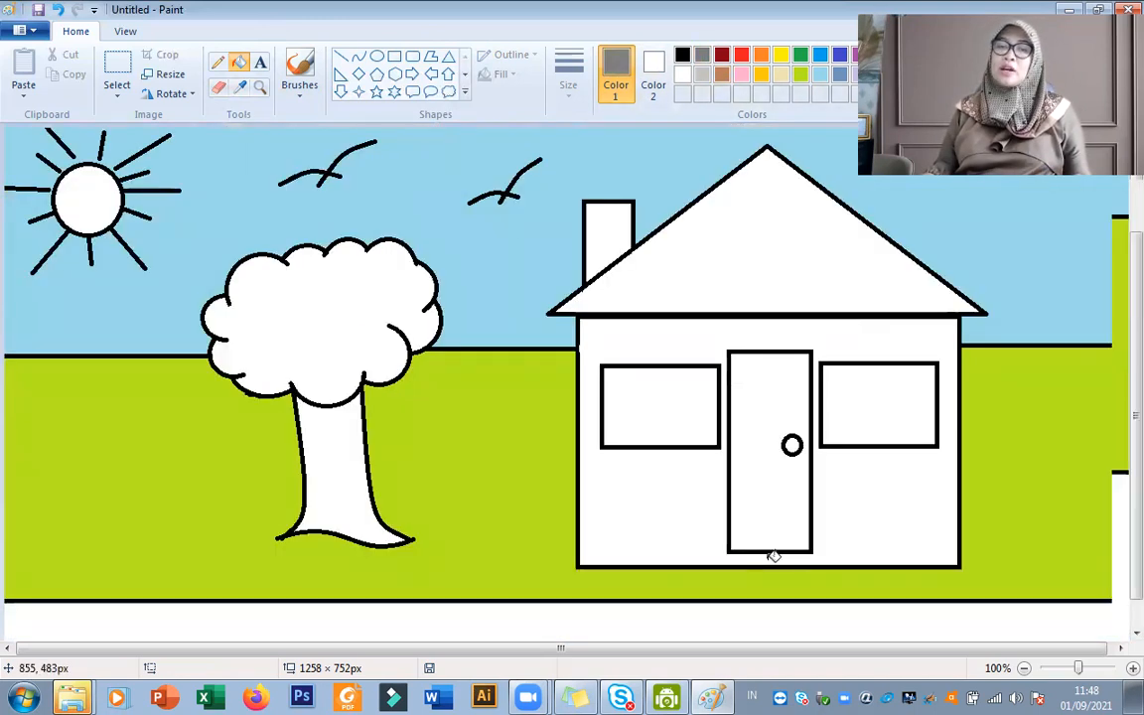
pyautogui.scroll(-3, 772, 555)
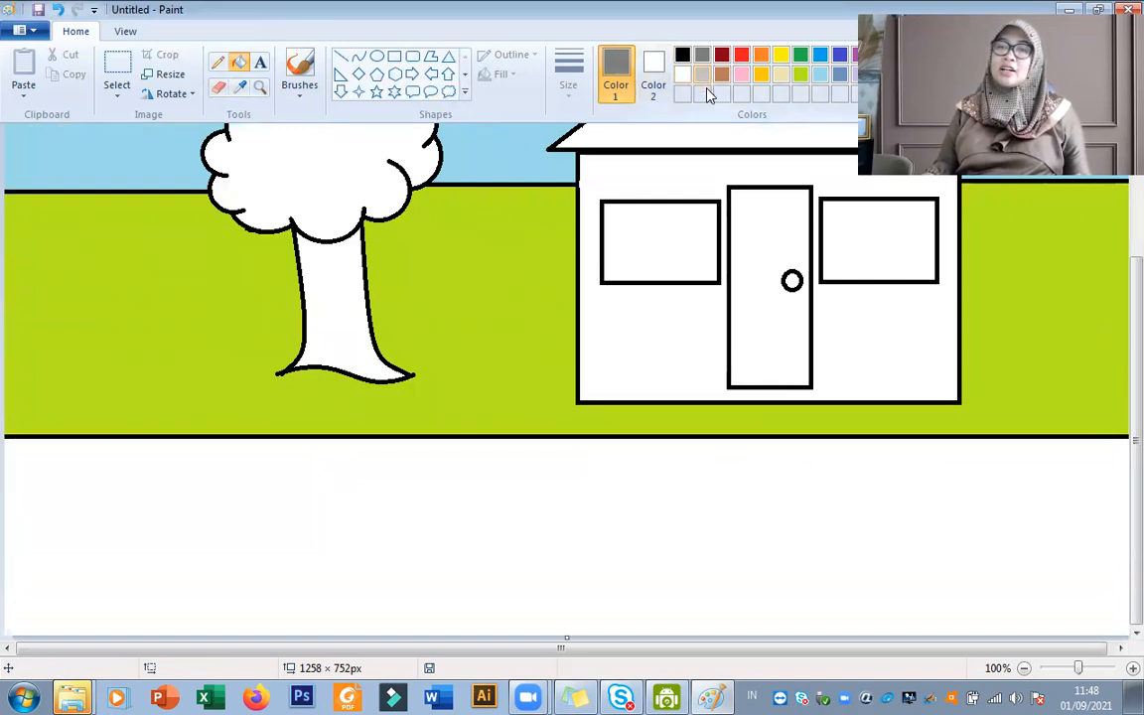
pyautogui.click(732, 514)
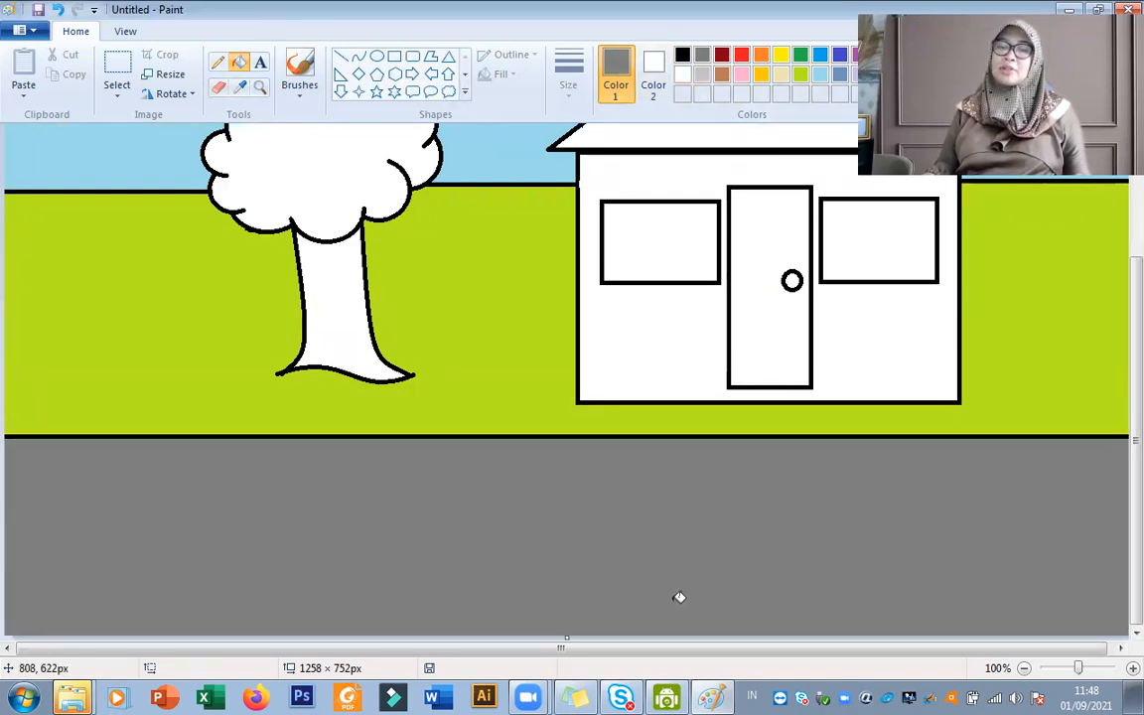
# Define a dark brown custom color with Red 74, Green 37, Blue 0 and make it the foreground color.
pyautogui.scroll(3, 702, 550)
pyautogui.scroll(-3, 1092, 567)
pyautogui.scroll(3, 1053, 531)
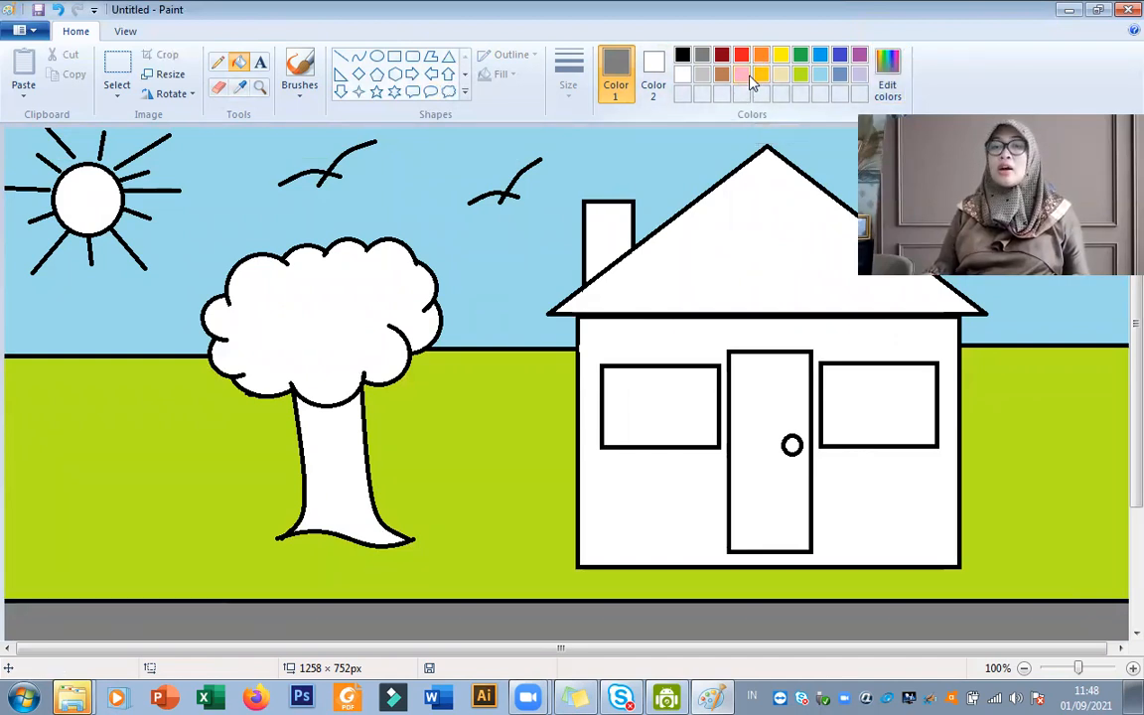
pyautogui.click(888, 94)
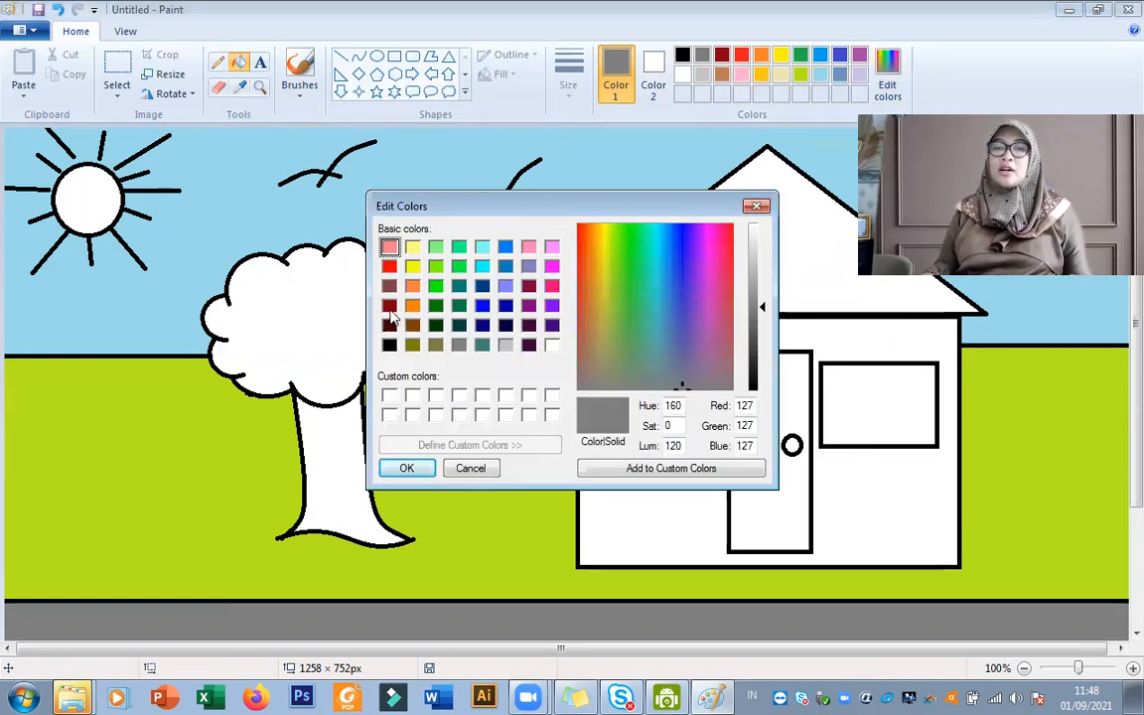
pyautogui.click(389, 306)
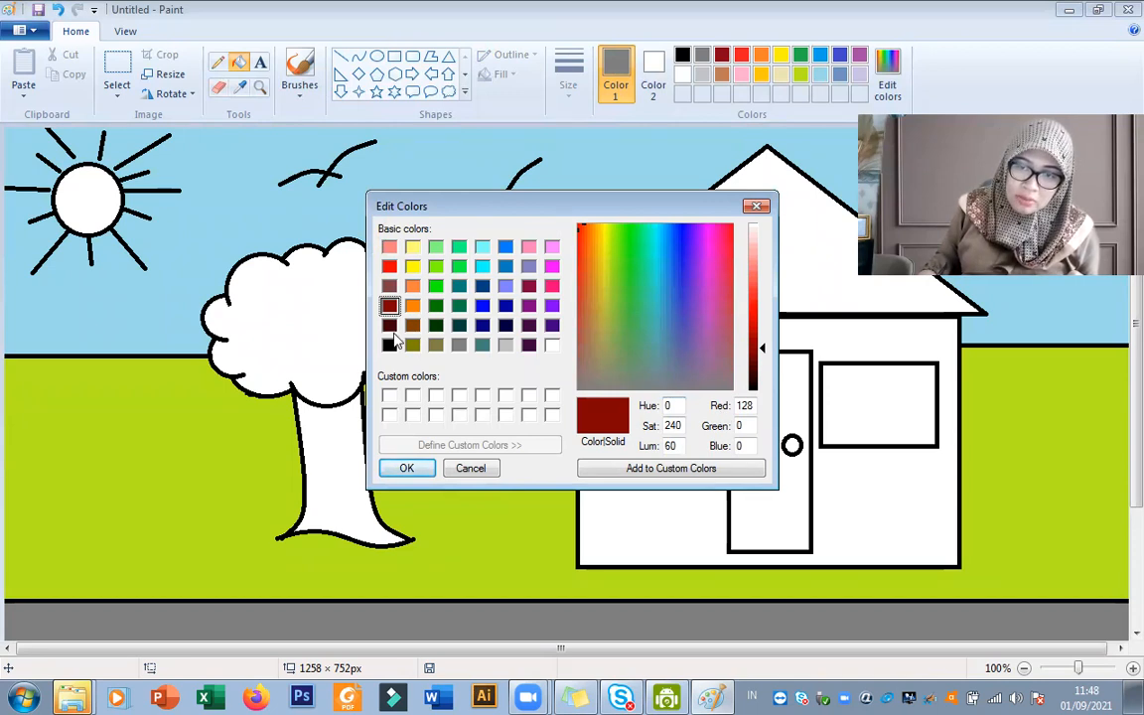
pyautogui.click(412, 325)
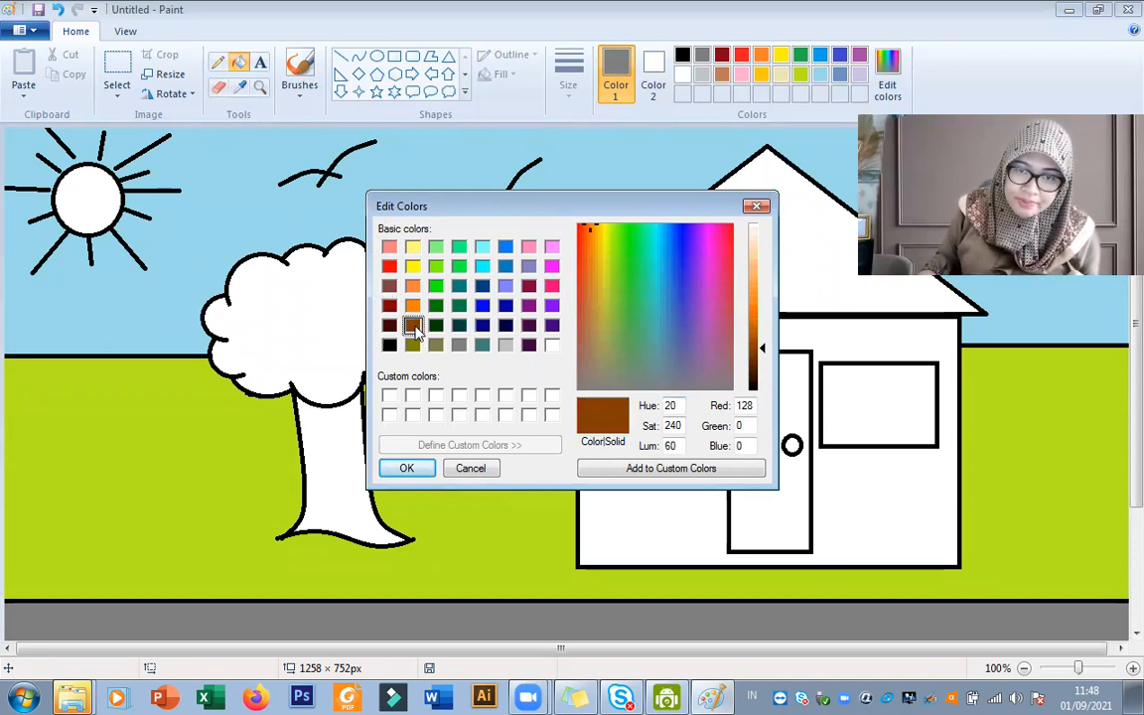
pyautogui.moveTo(760, 348); pyautogui.dragTo(766, 372)
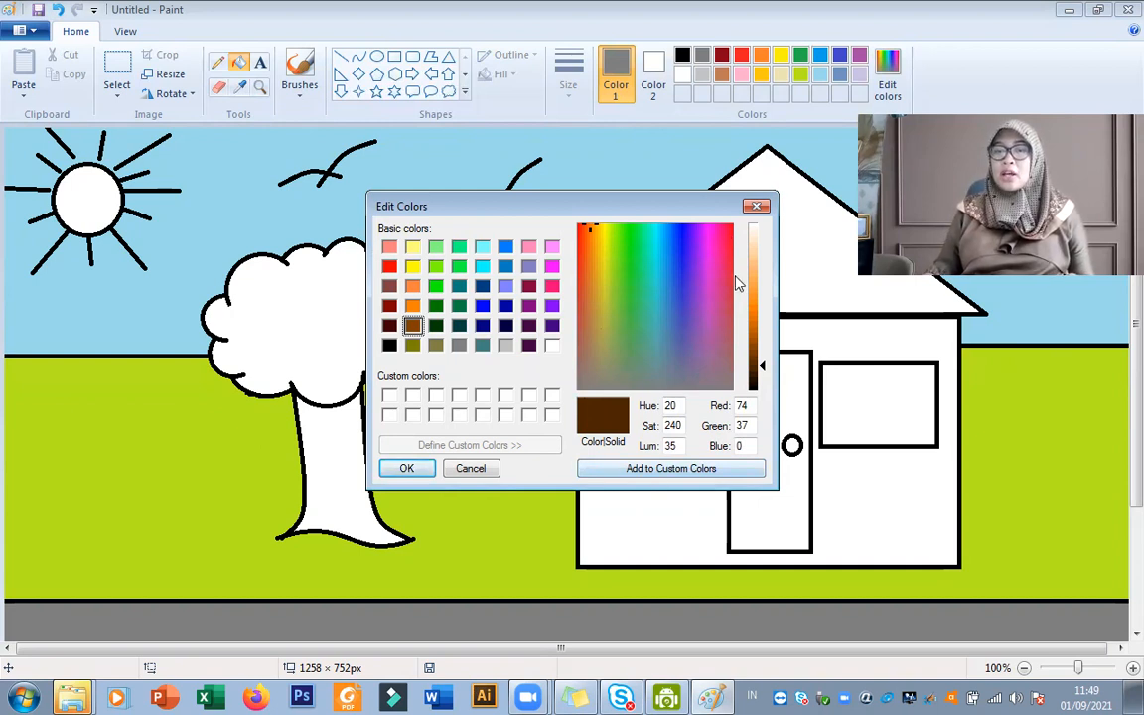
pyautogui.click(660, 471)
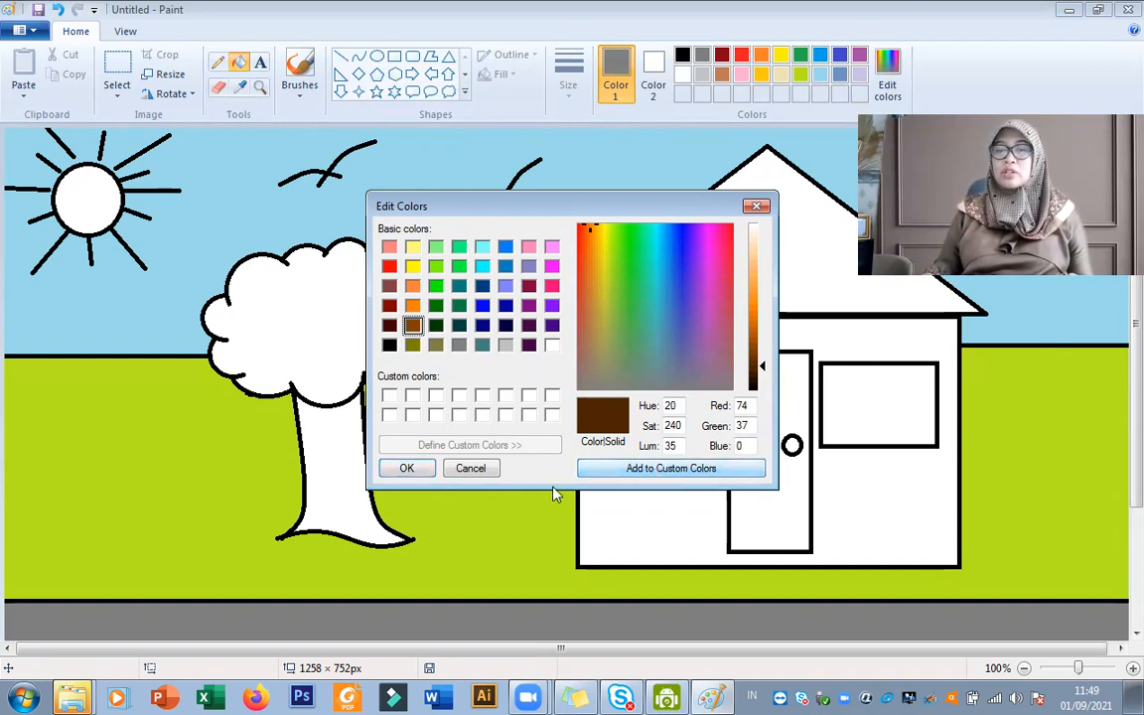
pyautogui.click(404, 468)
# Fill the roof with the custom dark brown and the chimney with dark red.
pyautogui.click(800, 282)
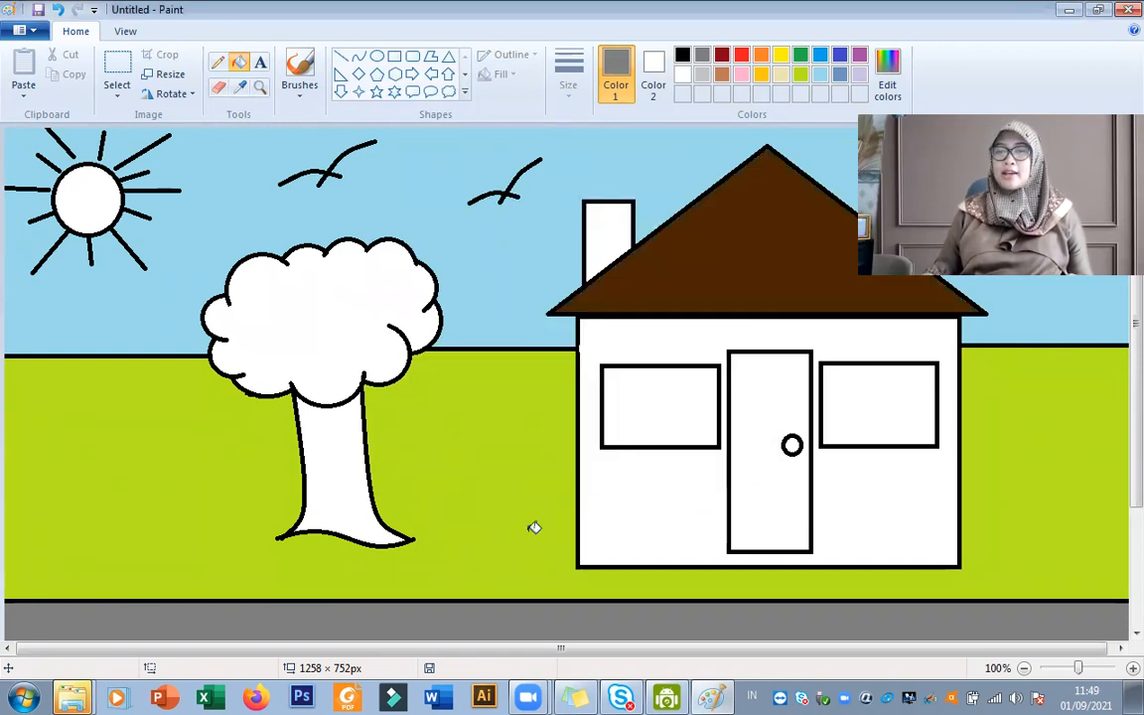
pyautogui.click(724, 56)
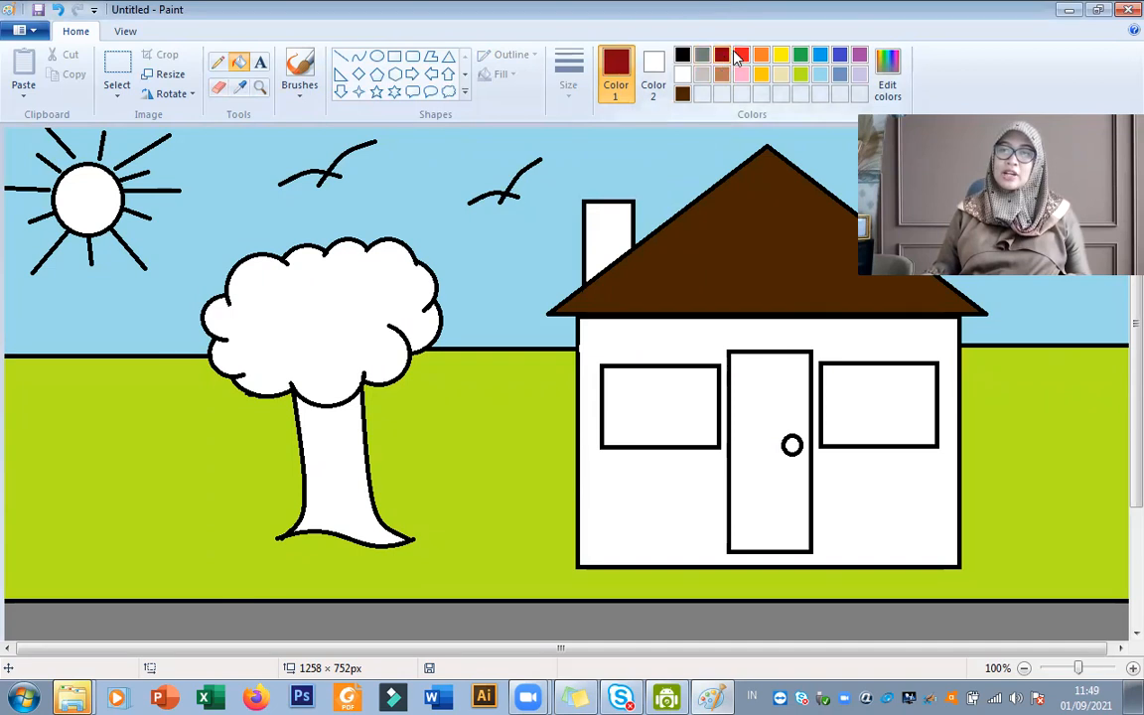
pyautogui.click(608, 222)
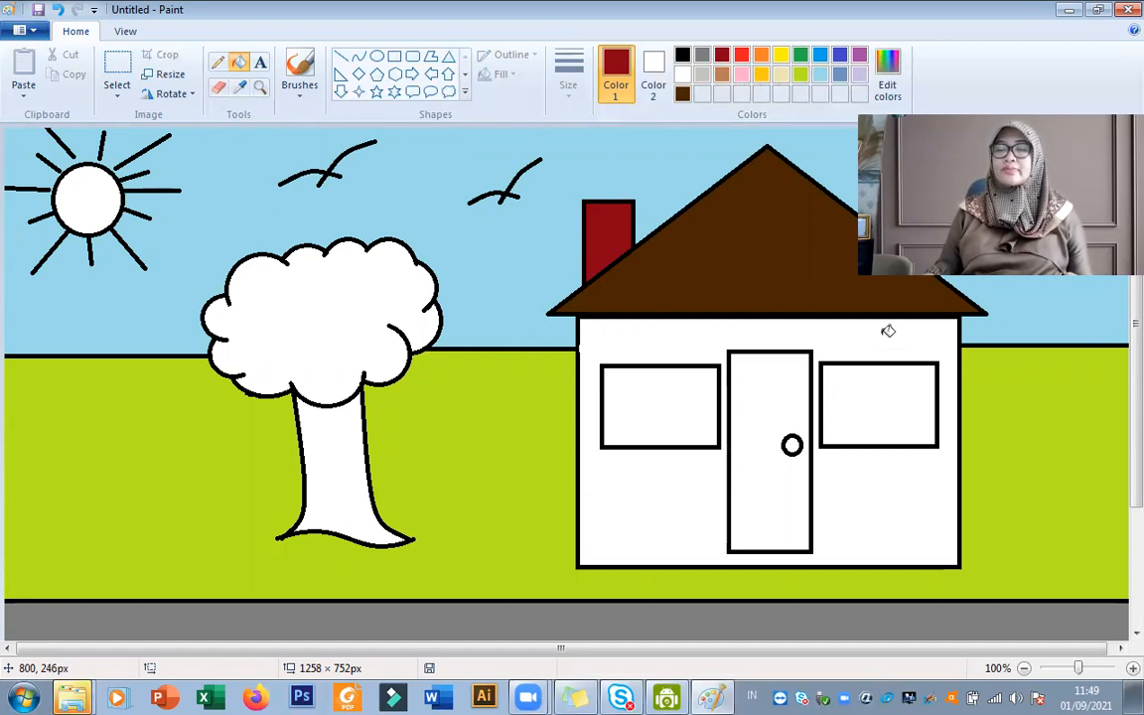
# Fill the front wall of the house with orange.
pyautogui.click(761, 58)
pyautogui.click(862, 346)
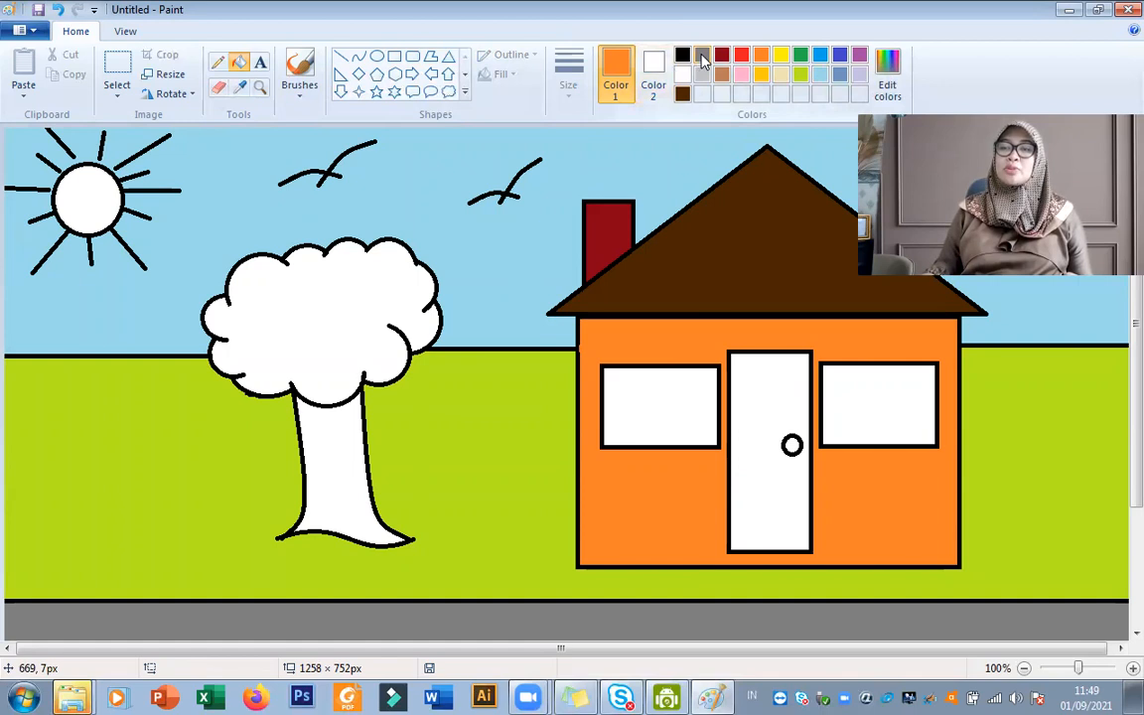
# Divide the window beside the chimney side of the door into four panes with one horizontal and one vertical black line.
pyautogui.click(341, 57)
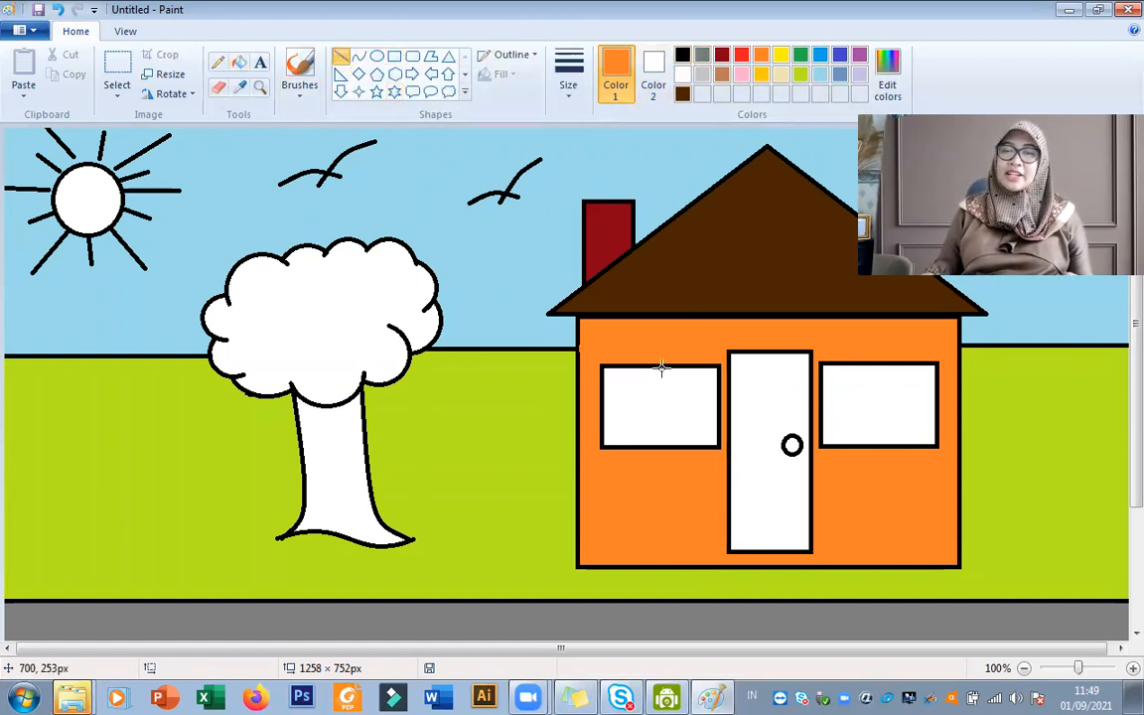
pyautogui.moveTo(657, 367); pyautogui.dragTo(654, 418)
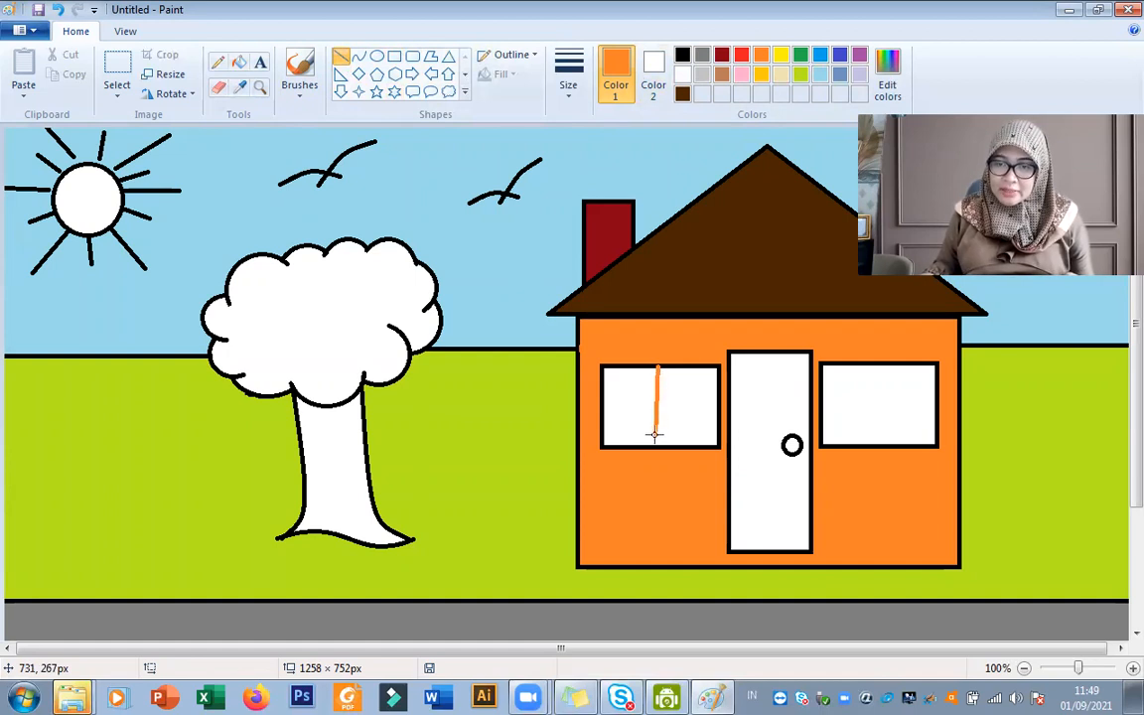
pyautogui.hotkey('ctrl', 'z')
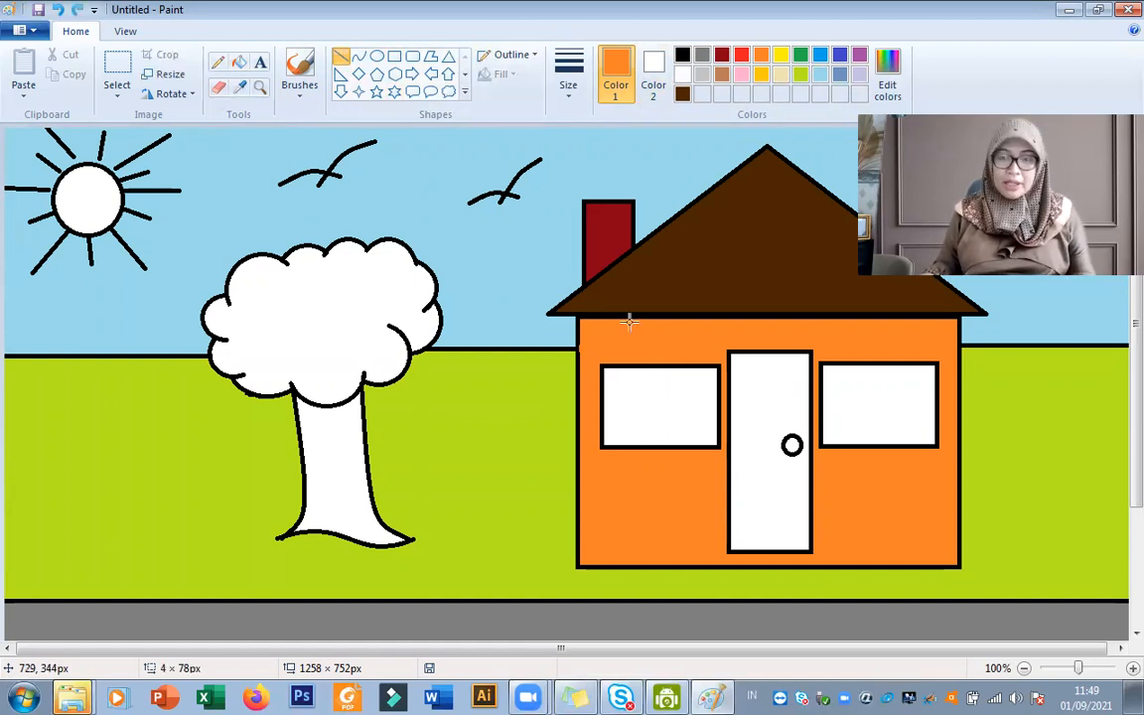
pyautogui.click(681, 54)
pyautogui.moveTo(603, 405); pyautogui.dragTo(718, 405)
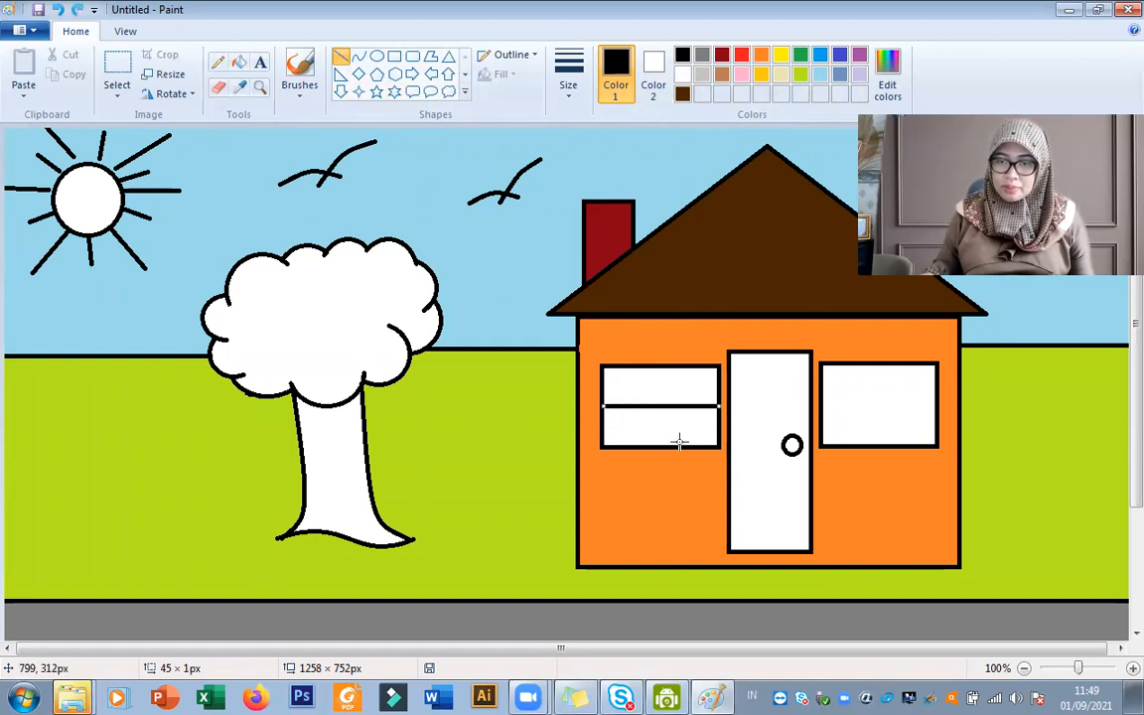
pyautogui.moveTo(657, 366); pyautogui.dragTo(659, 449)
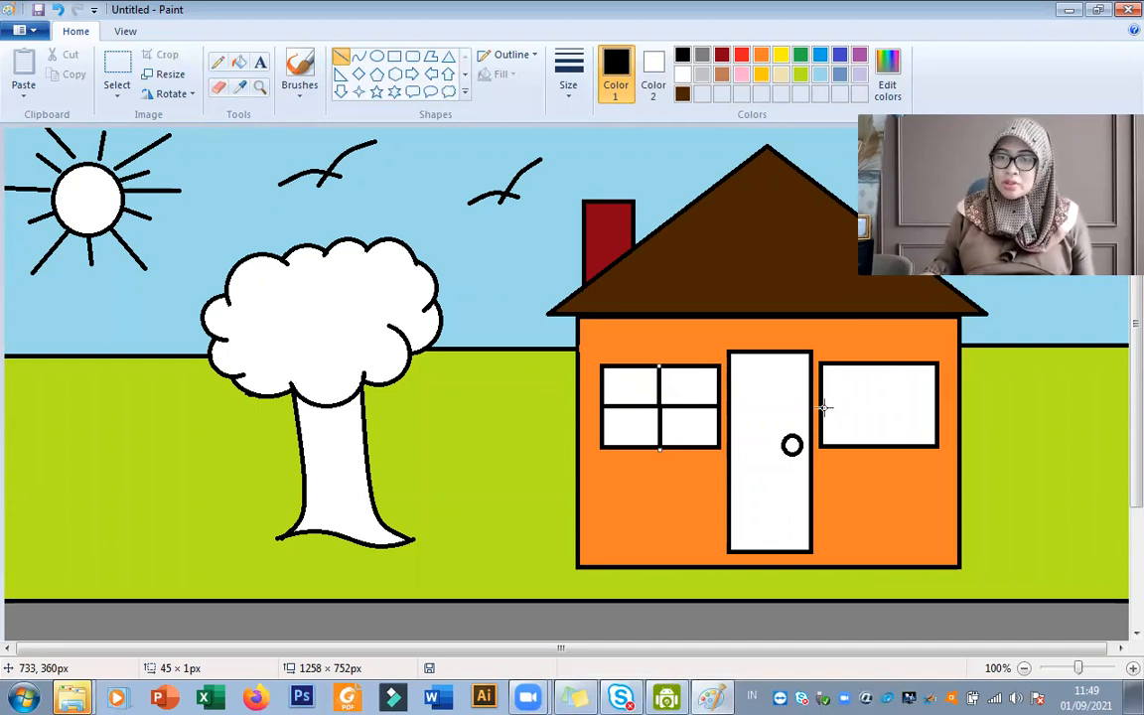
# Draw a horizontal and a vertical black line across the remaining undivided window to make four panes.
pyautogui.moveTo(823, 403); pyautogui.dragTo(937, 402)
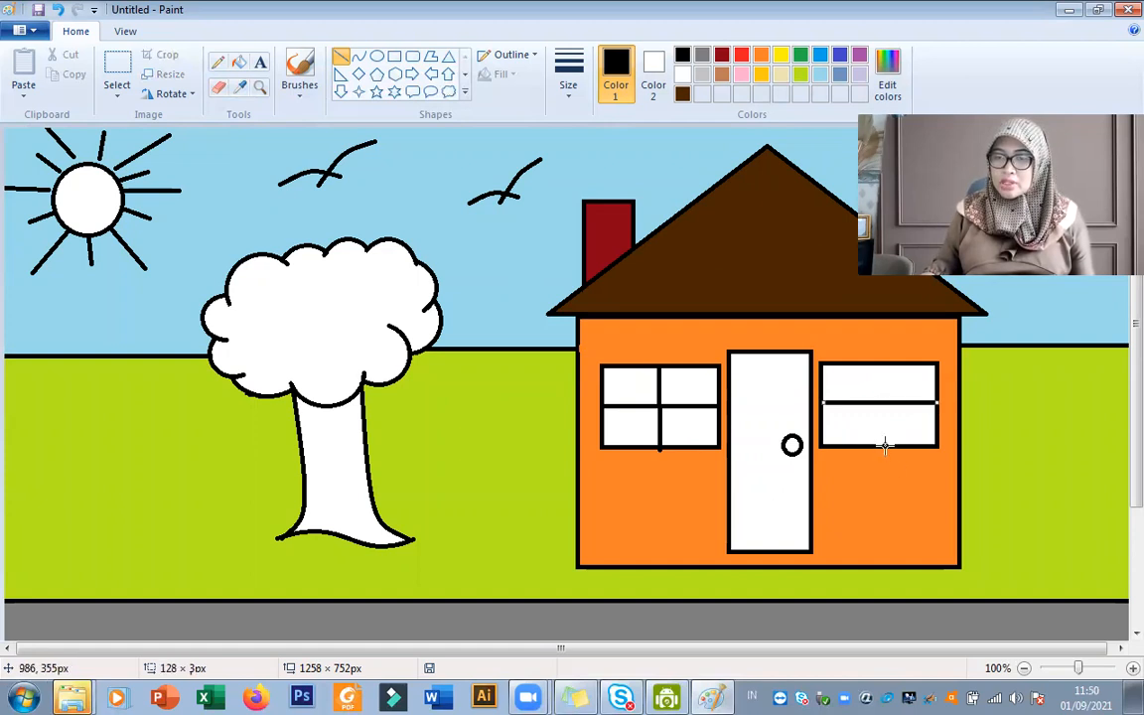
pyautogui.moveTo(877, 444); pyautogui.dragTo(877, 369)
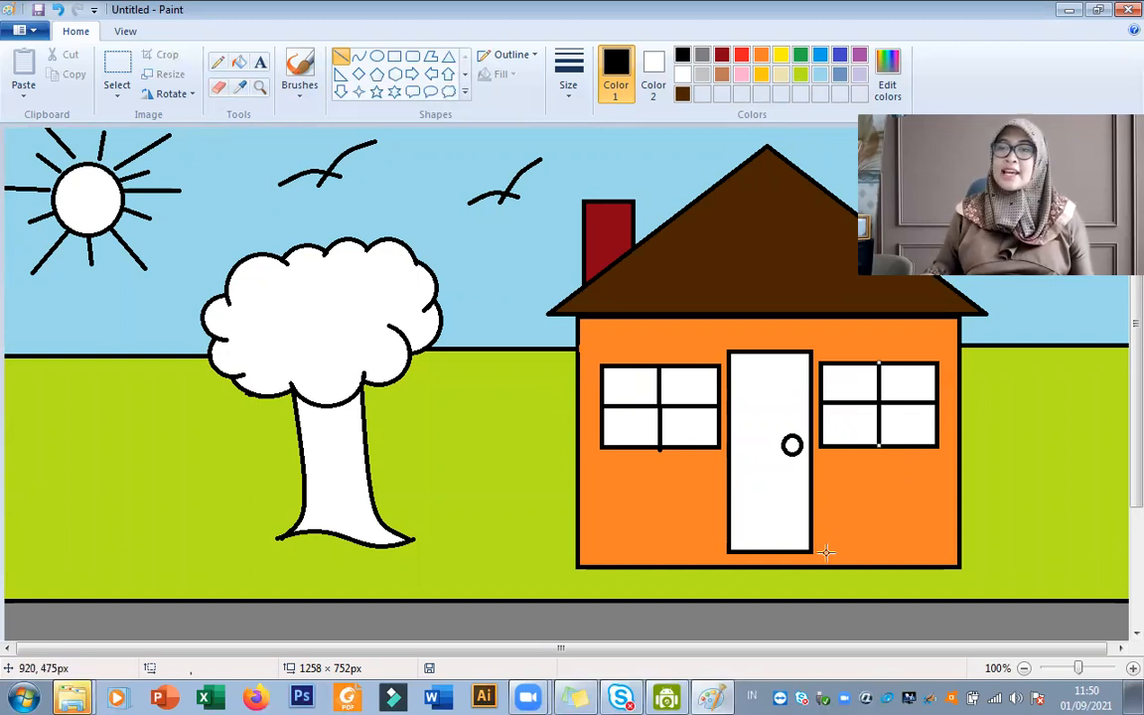
pyautogui.click(972, 455)
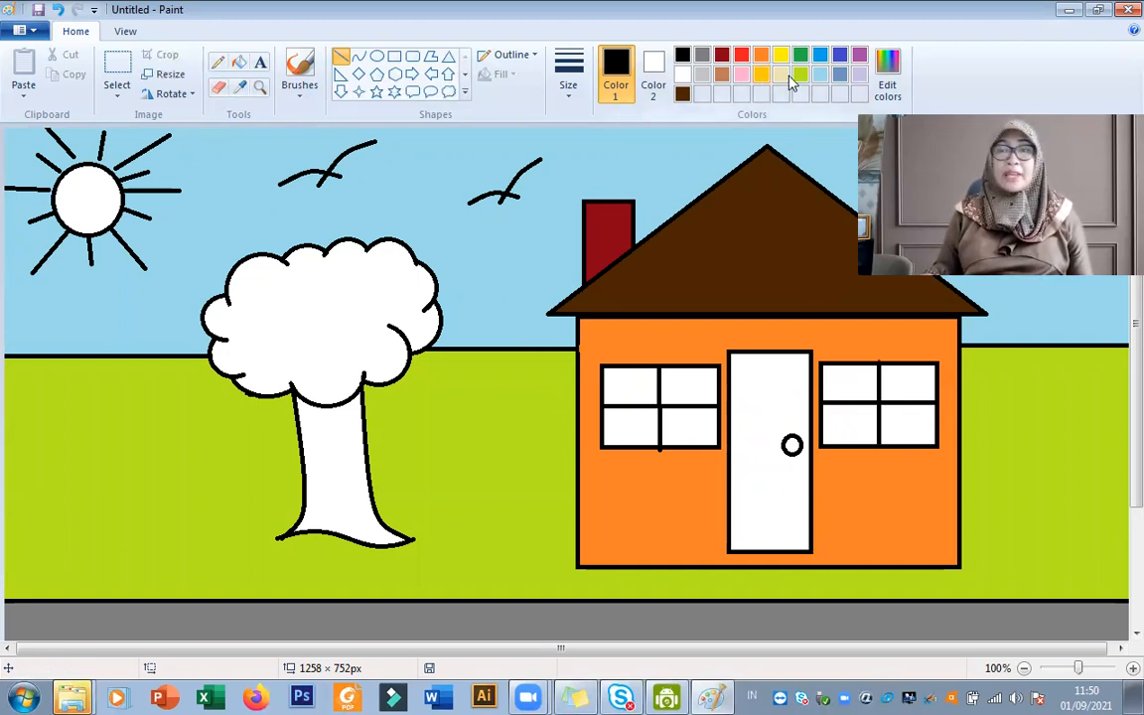
# Define a stronger custom pink based on the light pink swatch and fill the door with it.
pyautogui.click(744, 75)
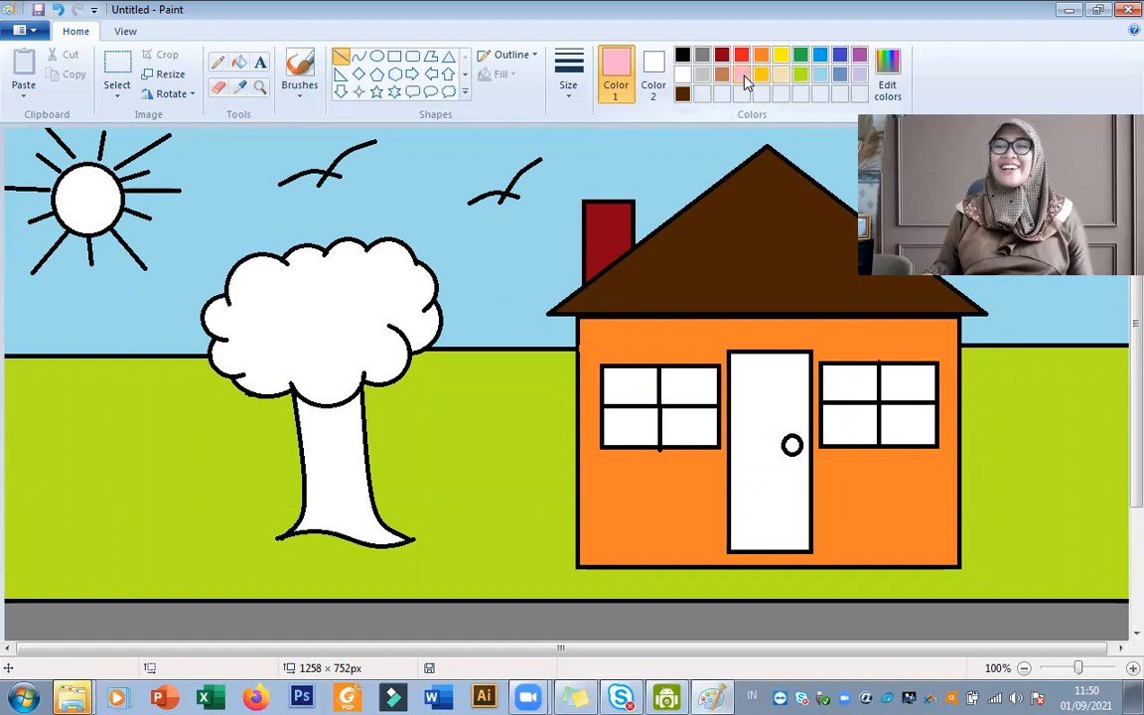
pyautogui.click(899, 83)
pyautogui.moveTo(760, 254); pyautogui.dragTo(761, 287)
pyautogui.click(659, 468)
pyautogui.click(404, 469)
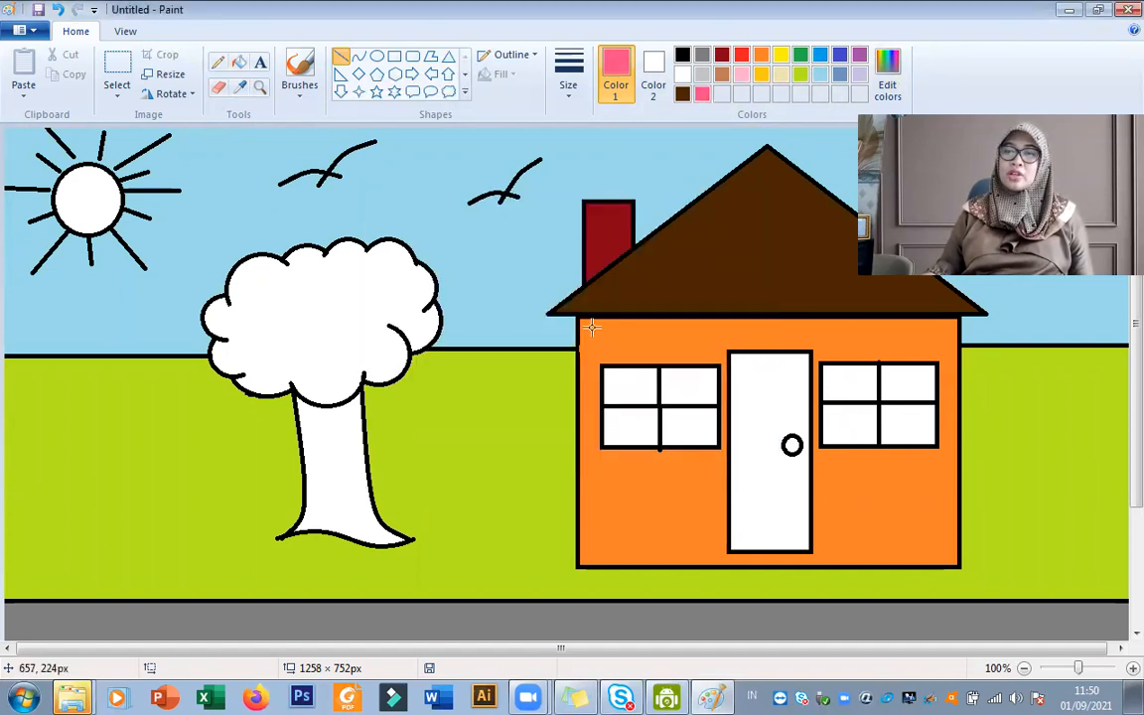
pyautogui.click(238, 62)
pyautogui.click(776, 390)
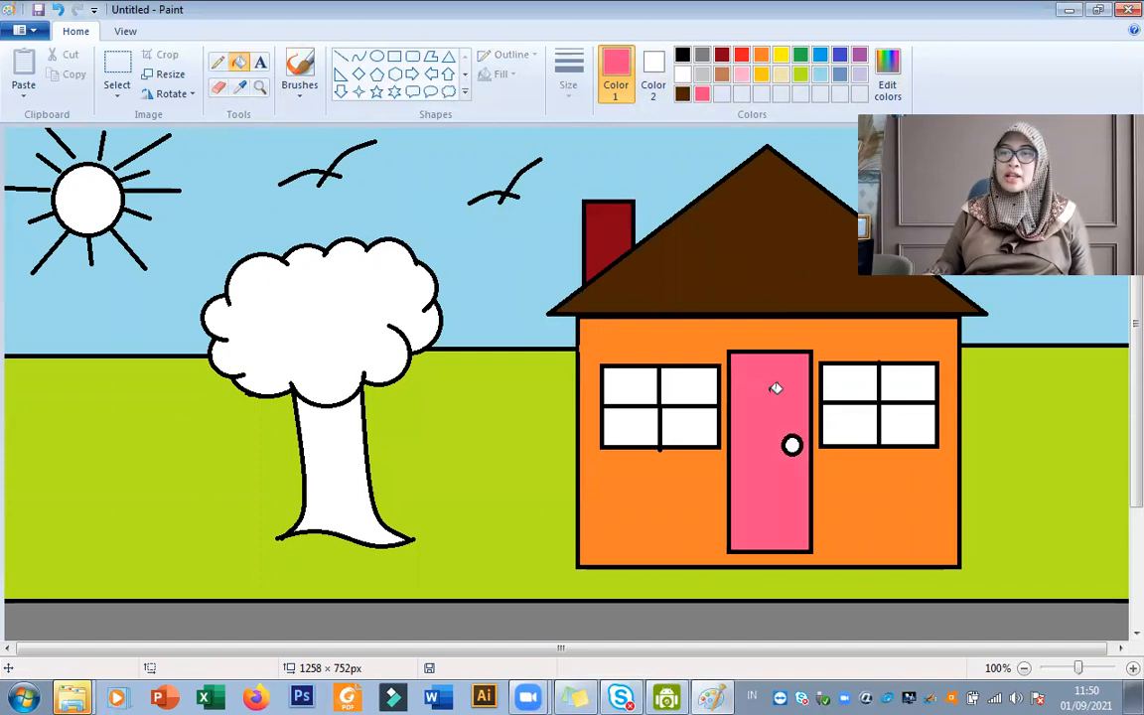
# Fill all eight panes of the two house windows with light blue.
pyautogui.click(820, 74)
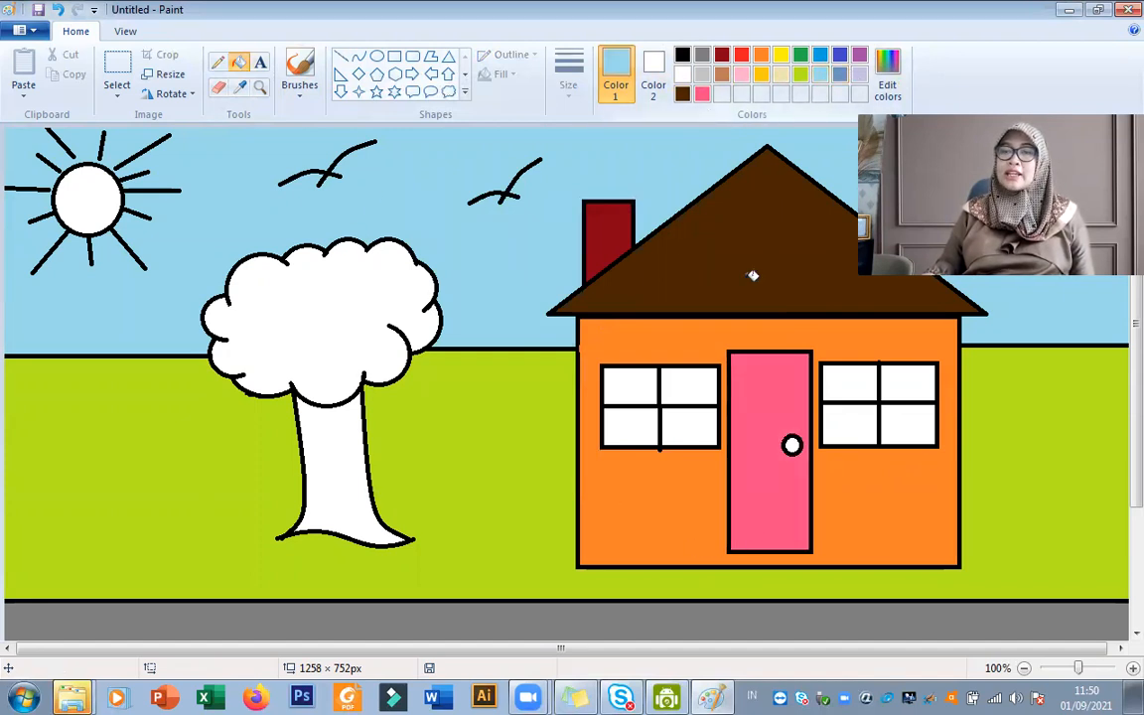
pyautogui.click(640, 387)
pyautogui.click(692, 386)
pyautogui.click(681, 426)
pyautogui.click(643, 429)
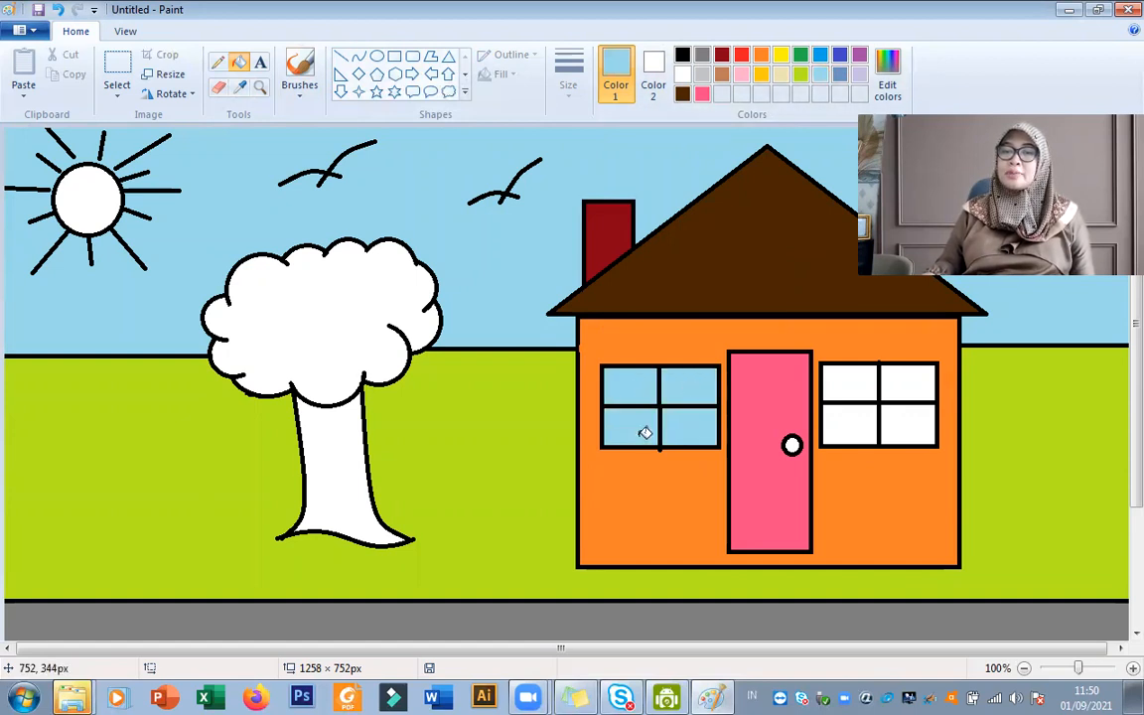
pyautogui.click(864, 381)
pyautogui.click(857, 420)
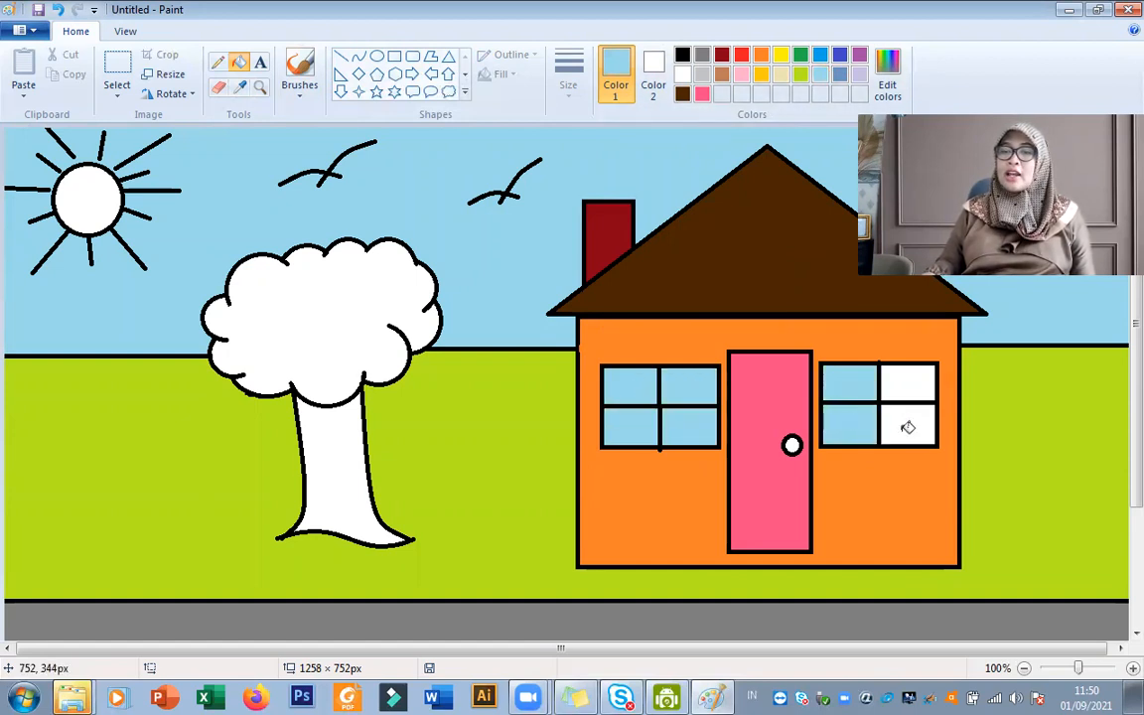
pyautogui.click(904, 426)
pyautogui.click(920, 378)
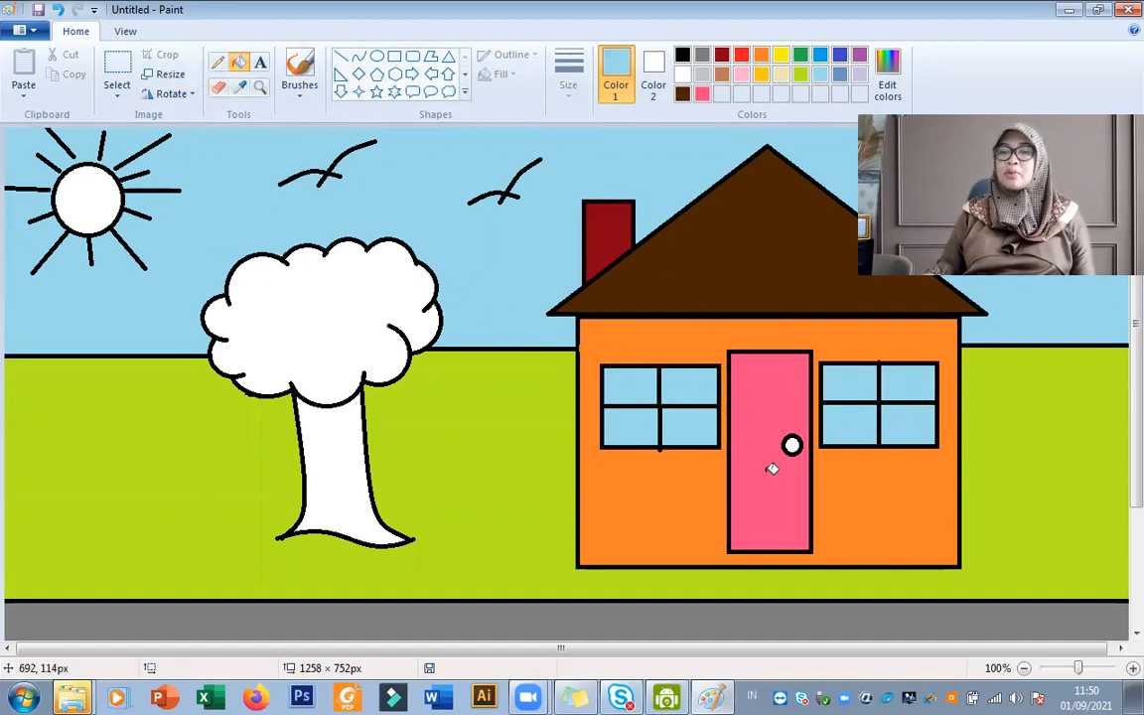
# Fill the round doorknob with black.
pyautogui.click(682, 54)
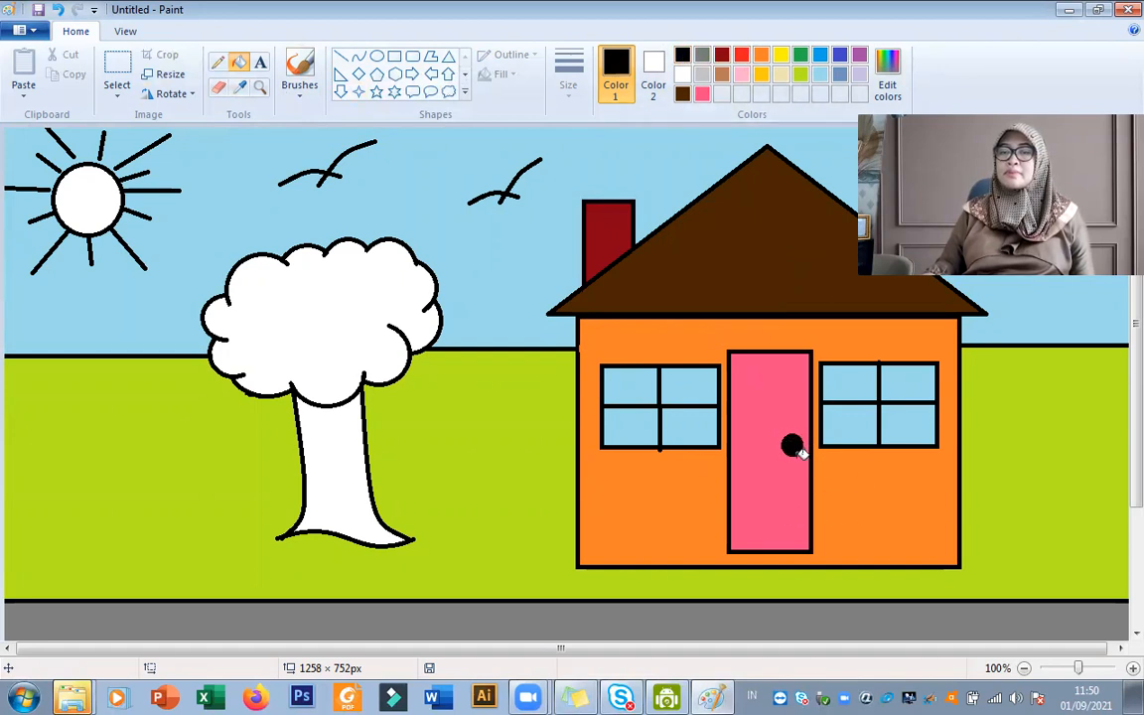
pyautogui.scroll(-3, 803, 549)
pyautogui.scroll(3, 809, 554)
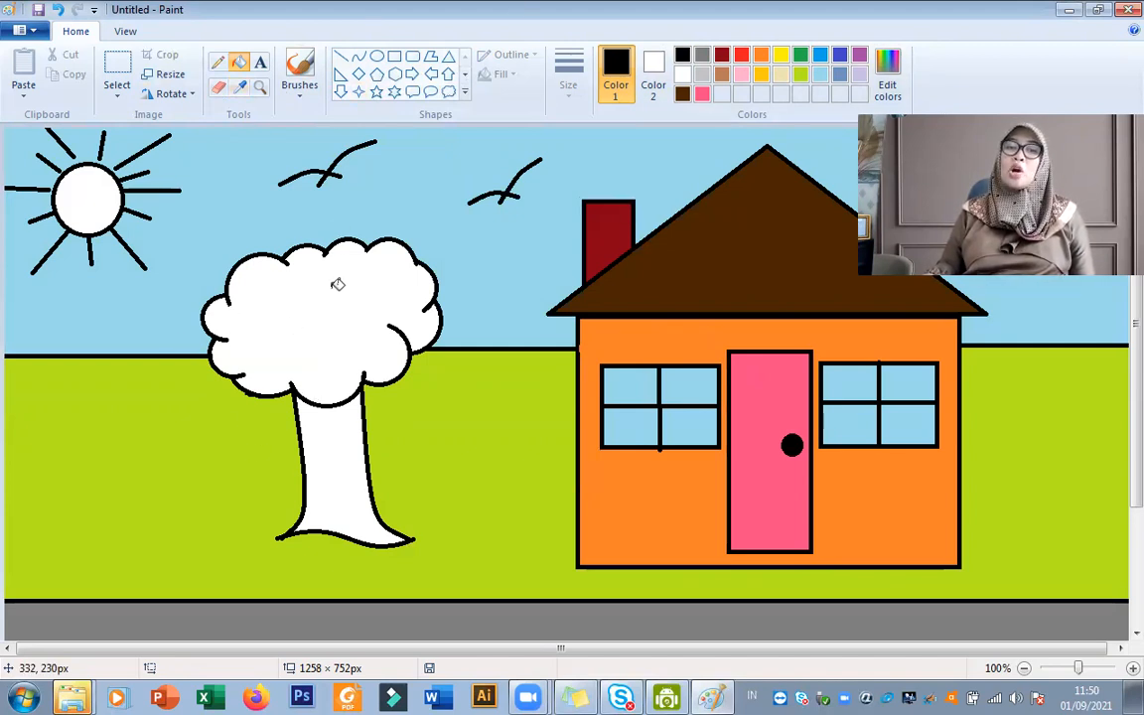
# Fill the tree's crown with green and its trunk with brown.
pyautogui.click(802, 56)
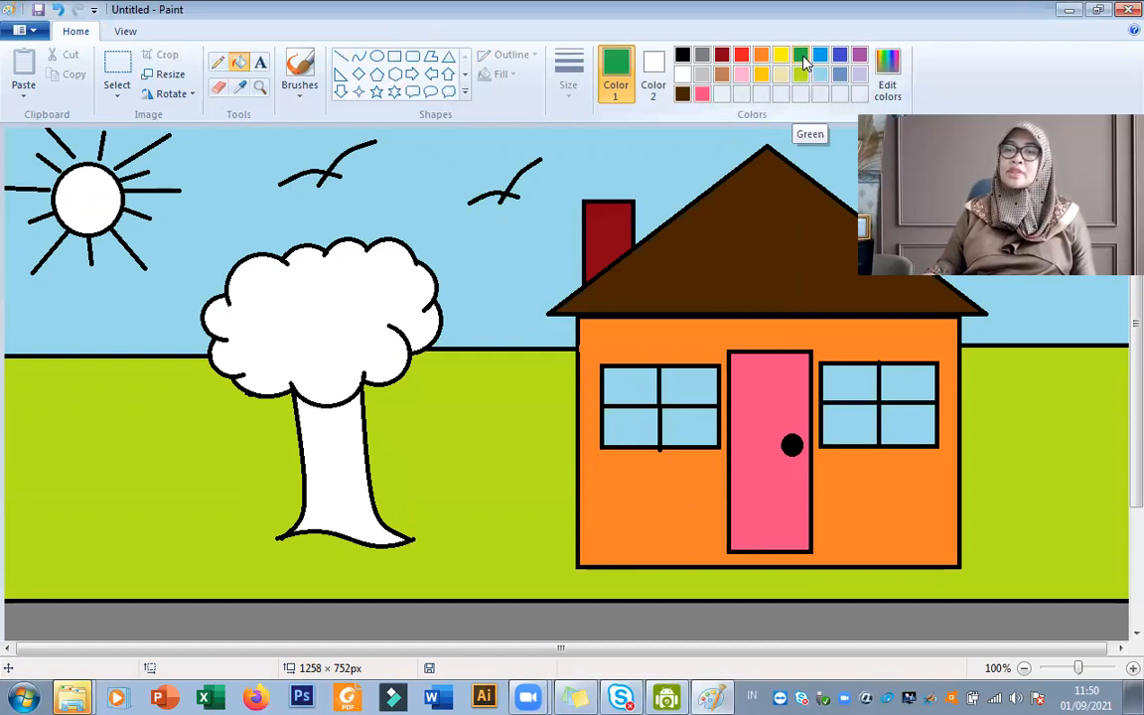
pyautogui.click(321, 302)
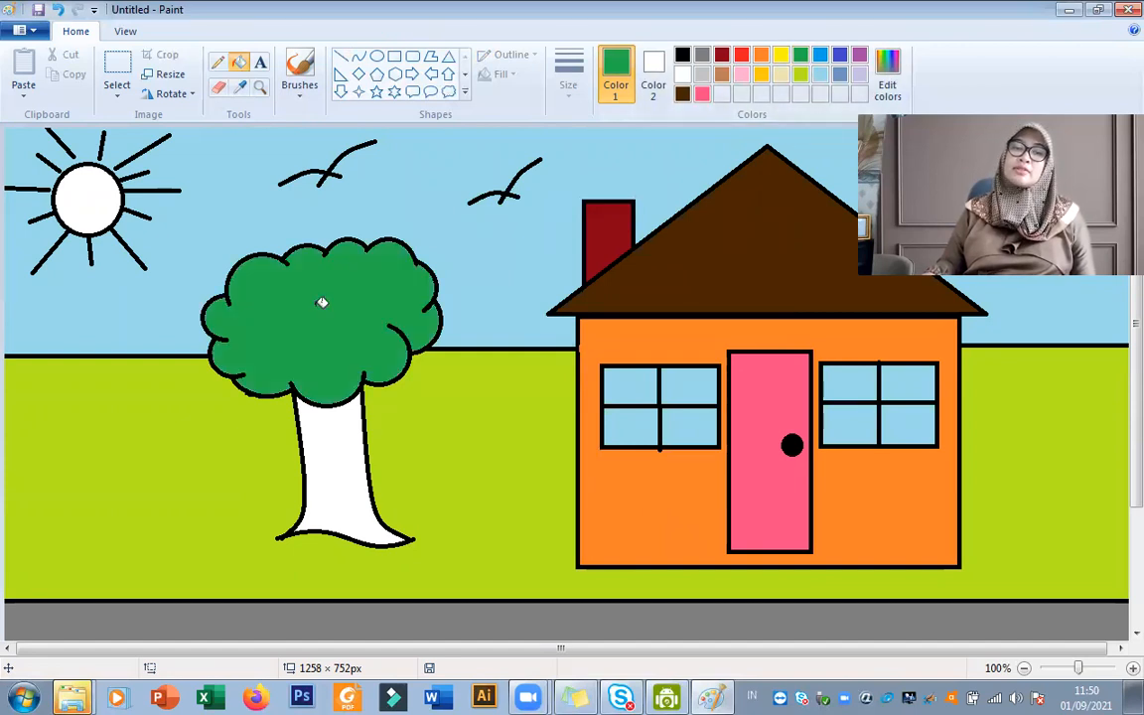
pyautogui.click(722, 77)
pyautogui.click(333, 455)
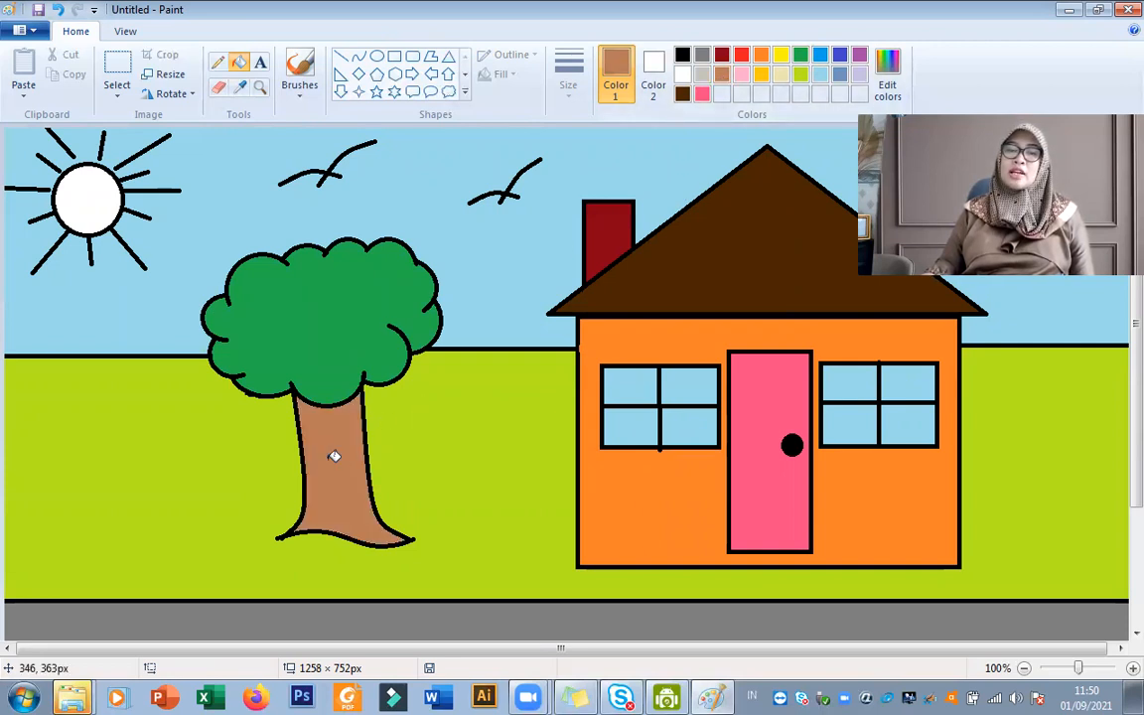
# Fill the sun's disc with yellow.
pyautogui.click(780, 56)
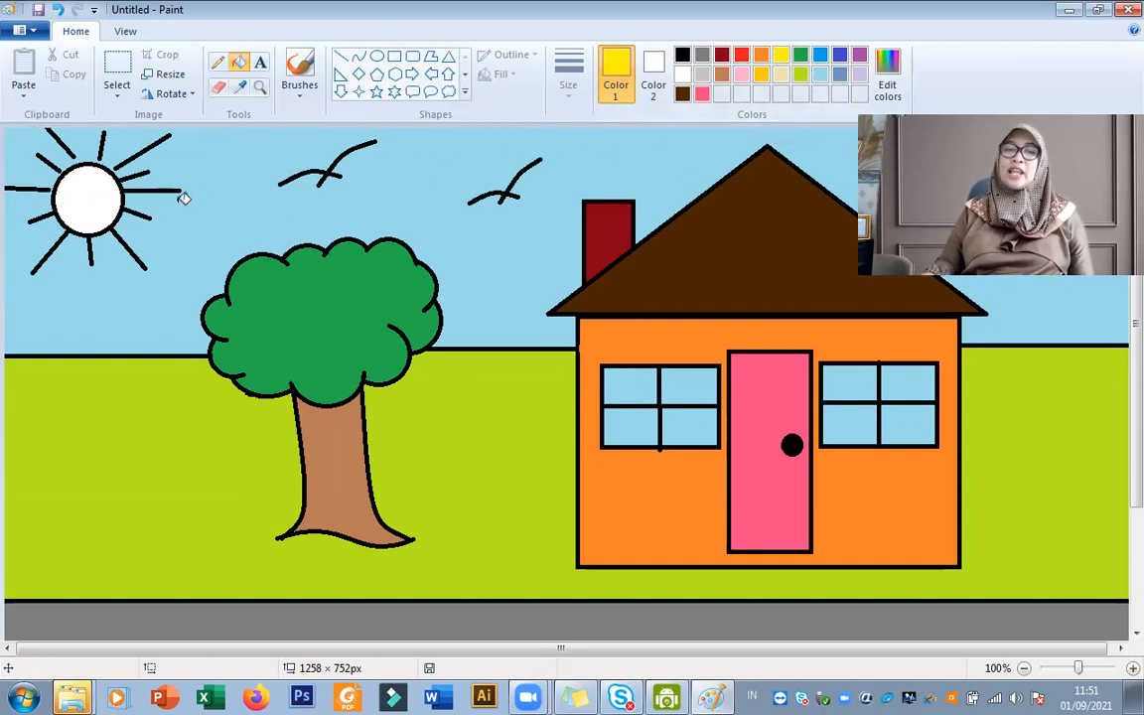
pyautogui.click(103, 203)
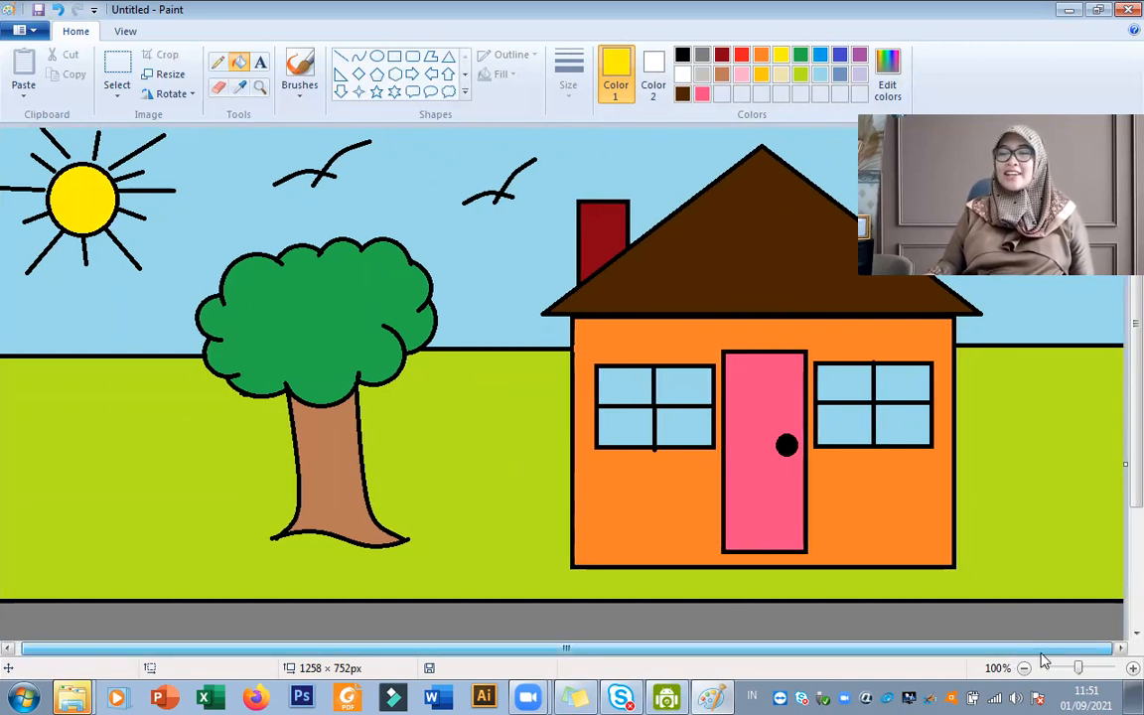
# Draw four white rectangle outlines, each about 176 by 36 px, in a spaced row along the middle of the gray road as lane markings.
pyautogui.scroll(-3, 979, 578)
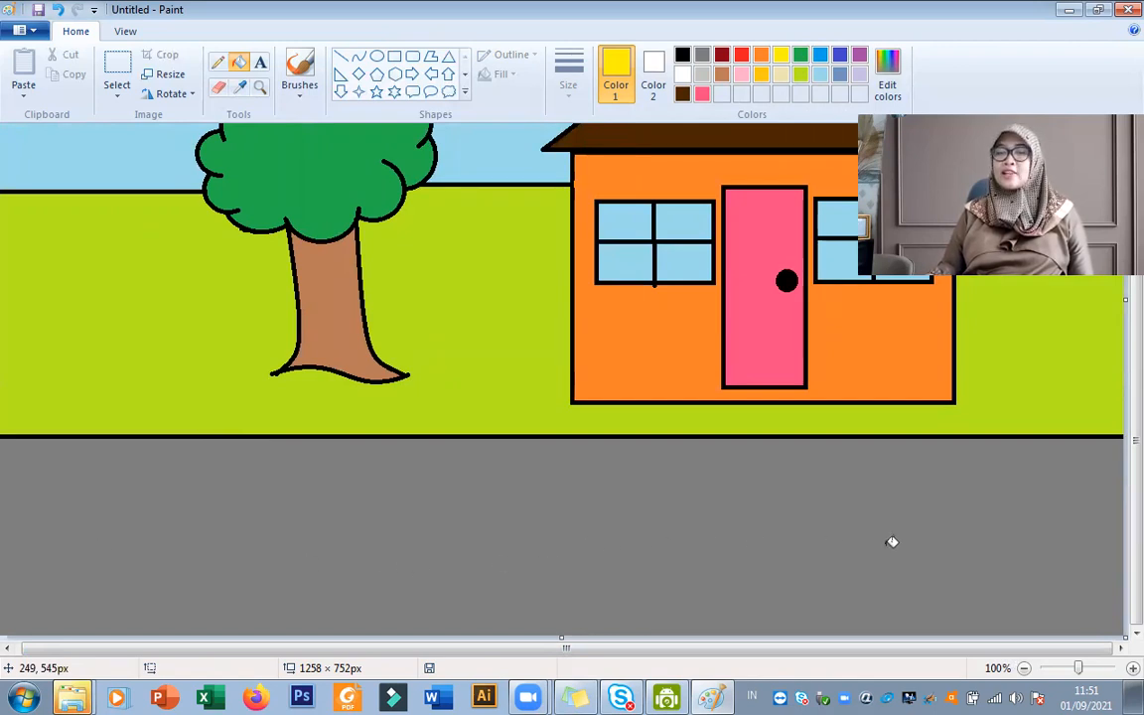
pyautogui.click(394, 57)
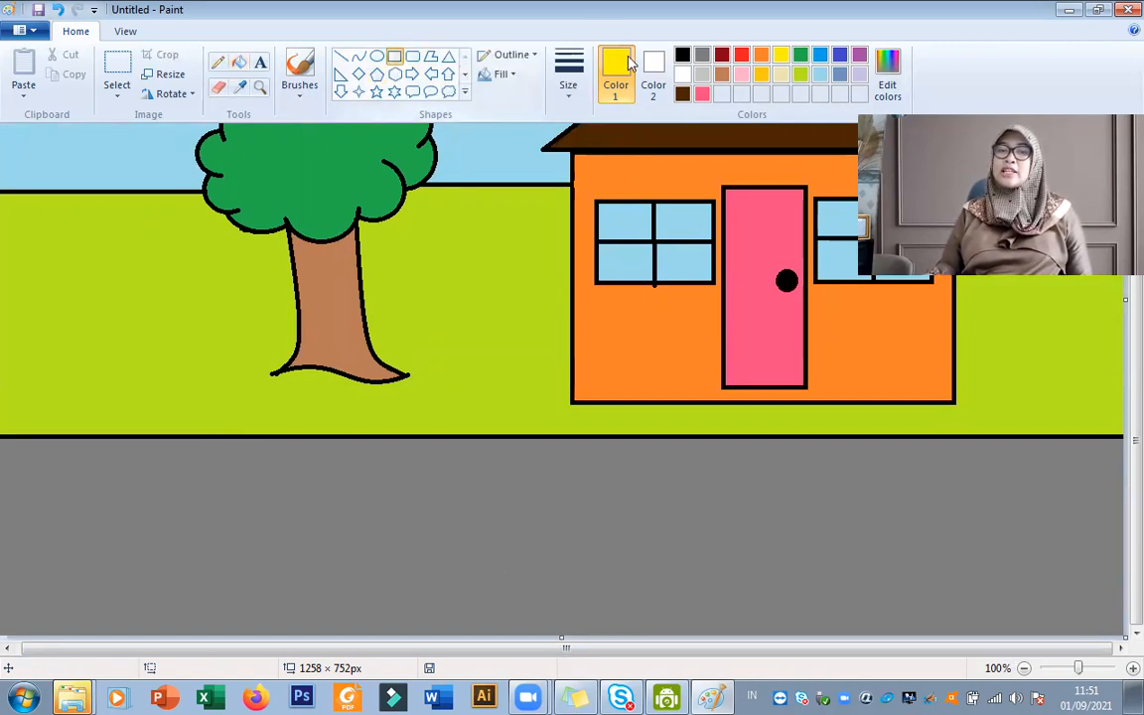
pyautogui.click(682, 76)
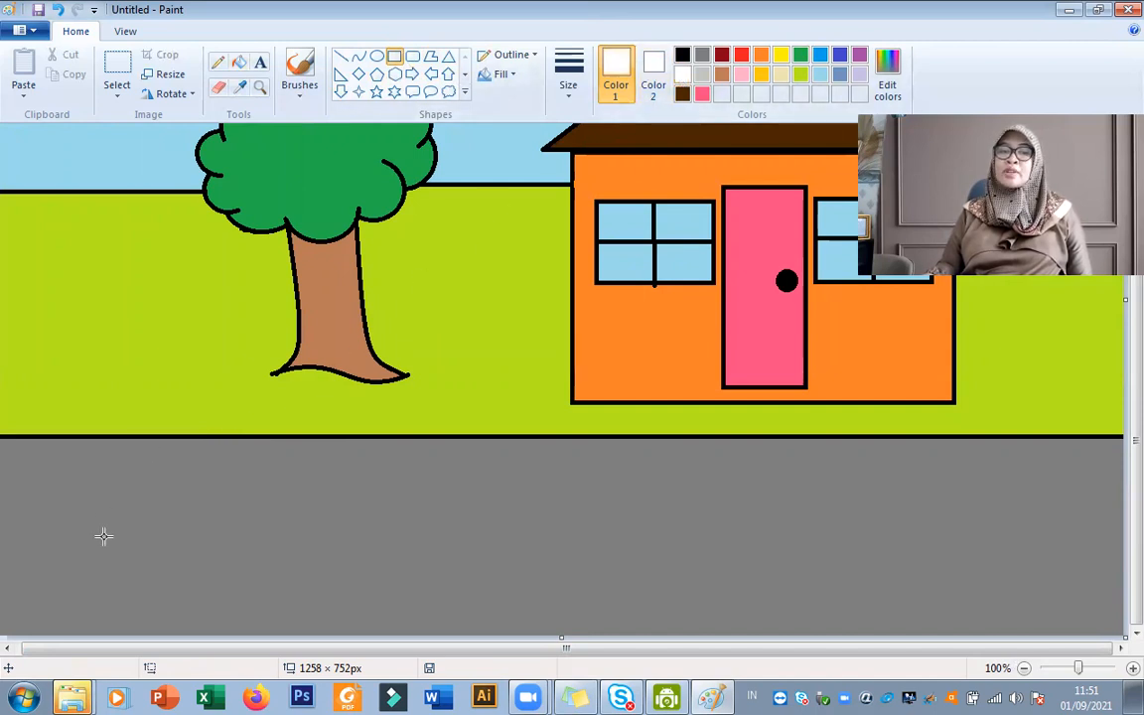
pyautogui.moveTo(71, 534); pyautogui.dragTo(233, 565)
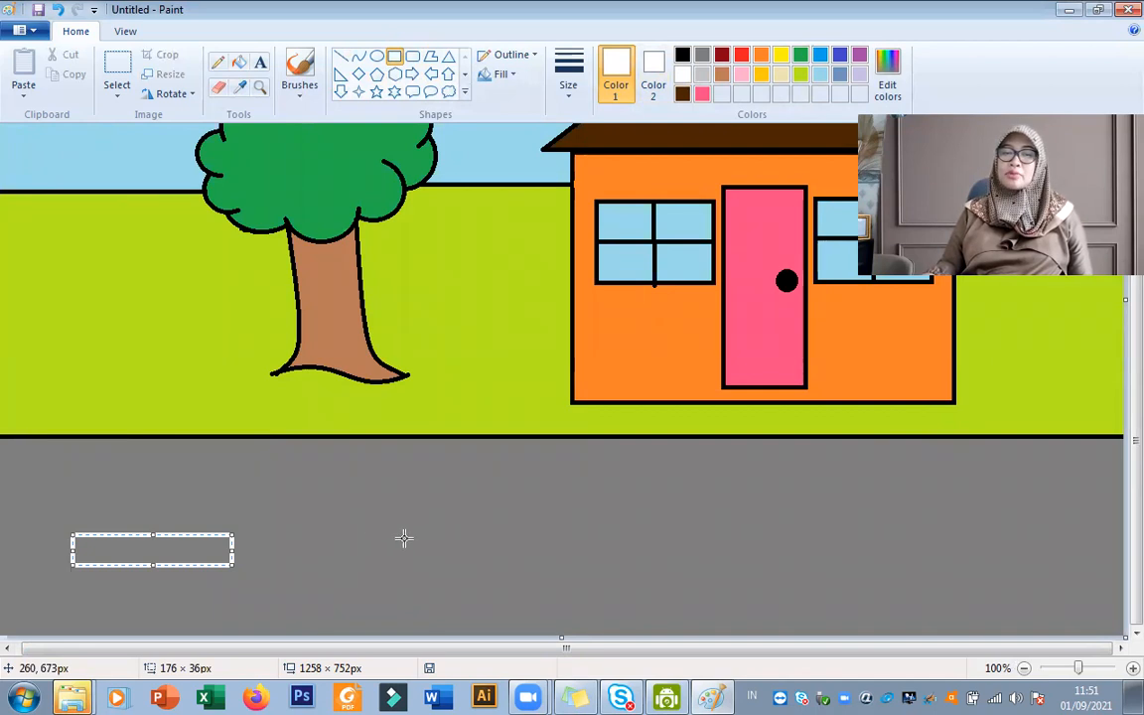
pyautogui.moveTo(402, 538); pyautogui.dragTo(582, 572)
pyautogui.moveTo(516, 554); pyautogui.dragTo(483, 560)
pyautogui.click(697, 545)
pyautogui.moveTo(676, 523); pyautogui.dragTo(849, 554)
pyautogui.click(999, 522)
pyautogui.moveTo(966, 517); pyautogui.dragTo(1114, 548)
pyautogui.click(953, 569)
pyautogui.scroll(3, 961, 579)
pyautogui.scroll(-3, 961, 580)
# Fill the four lane-marking rectangles on the road with white.
pyautogui.click(240, 65)
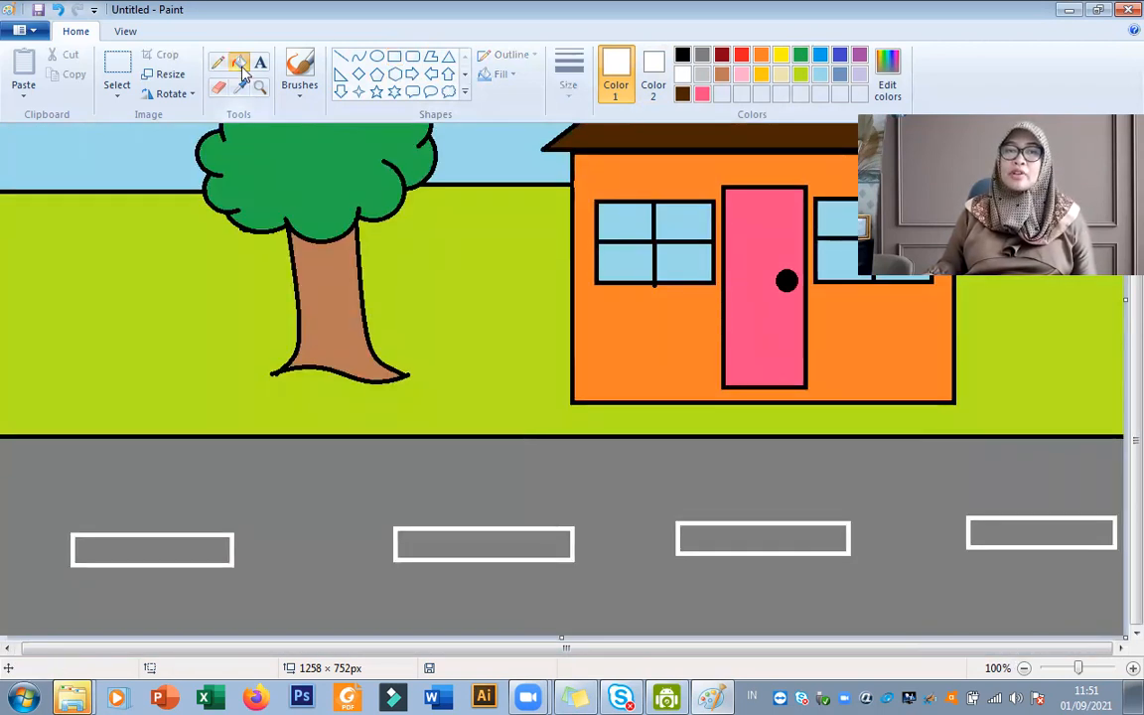
pyautogui.click(191, 547)
pyautogui.click(487, 544)
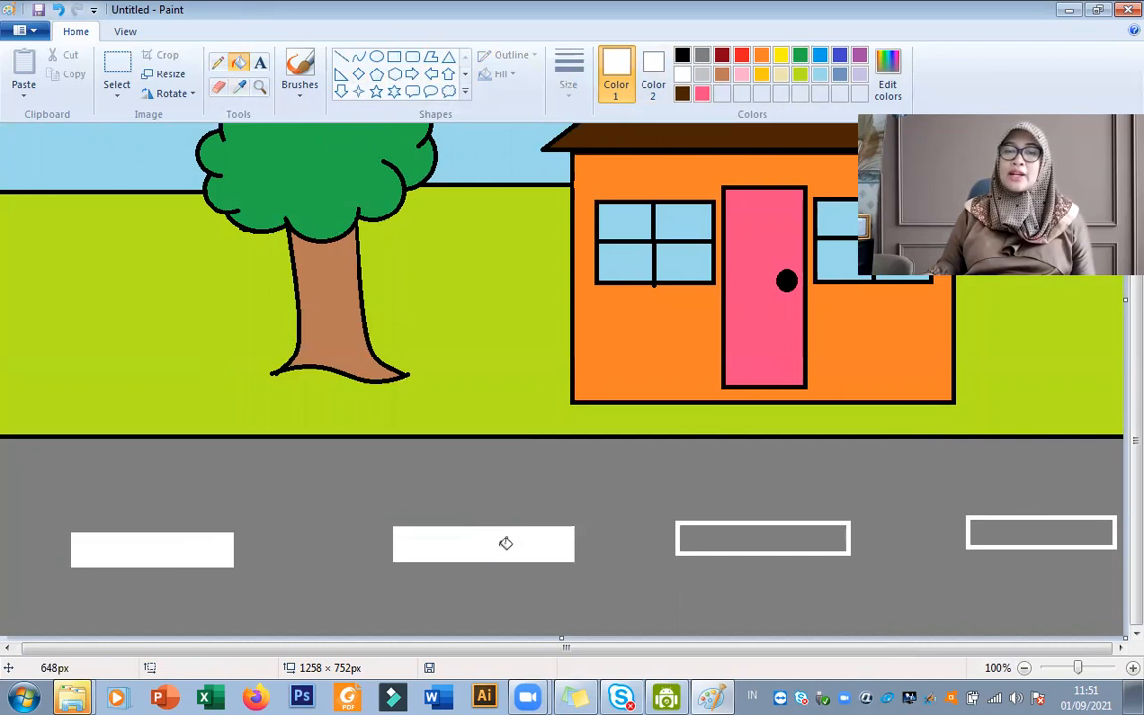
pyautogui.click(766, 538)
pyautogui.click(1032, 529)
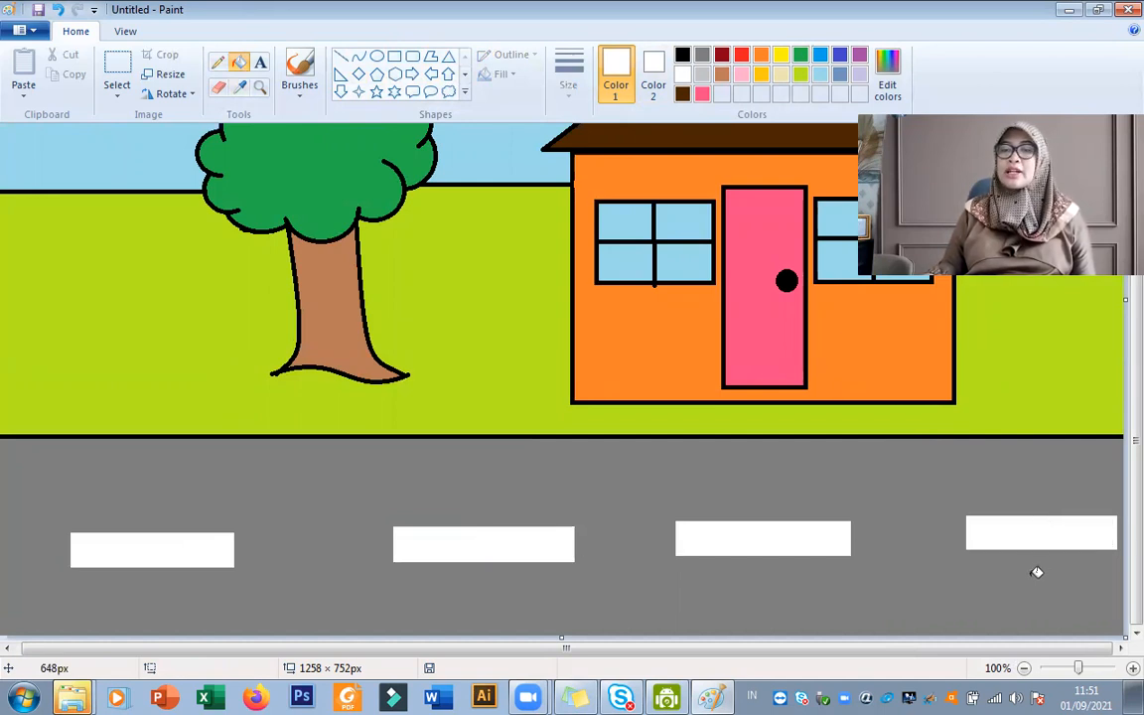
pyautogui.scroll(3, 966, 565)
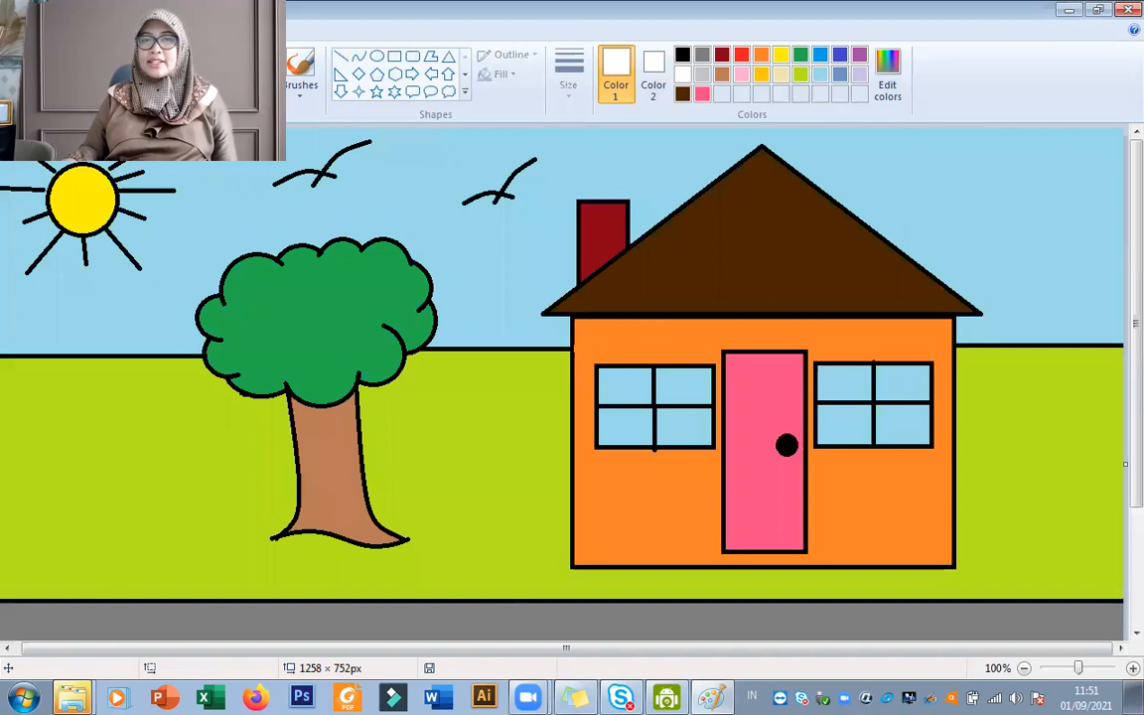
# Add a black text title "RUMAHKU" in the sky beside the upper slope of the house roof, using the Text tool.
pyautogui.click(306, 64)
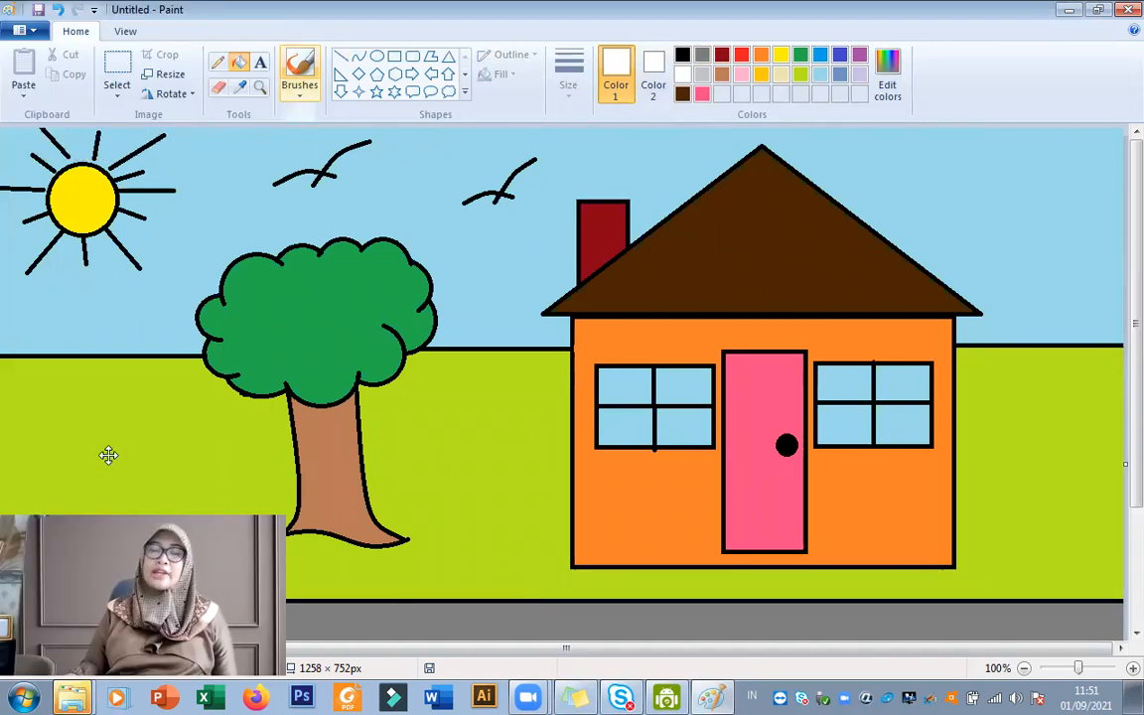
pyautogui.click(240, 61)
pyautogui.click(260, 63)
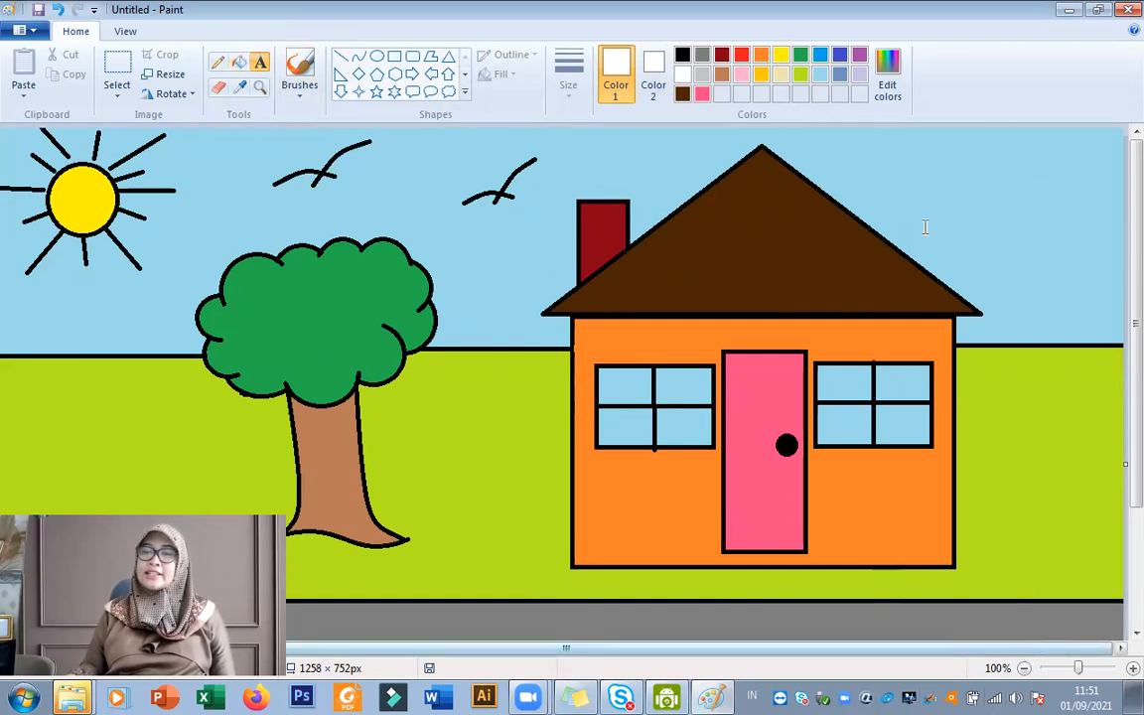
pyautogui.click(902, 161)
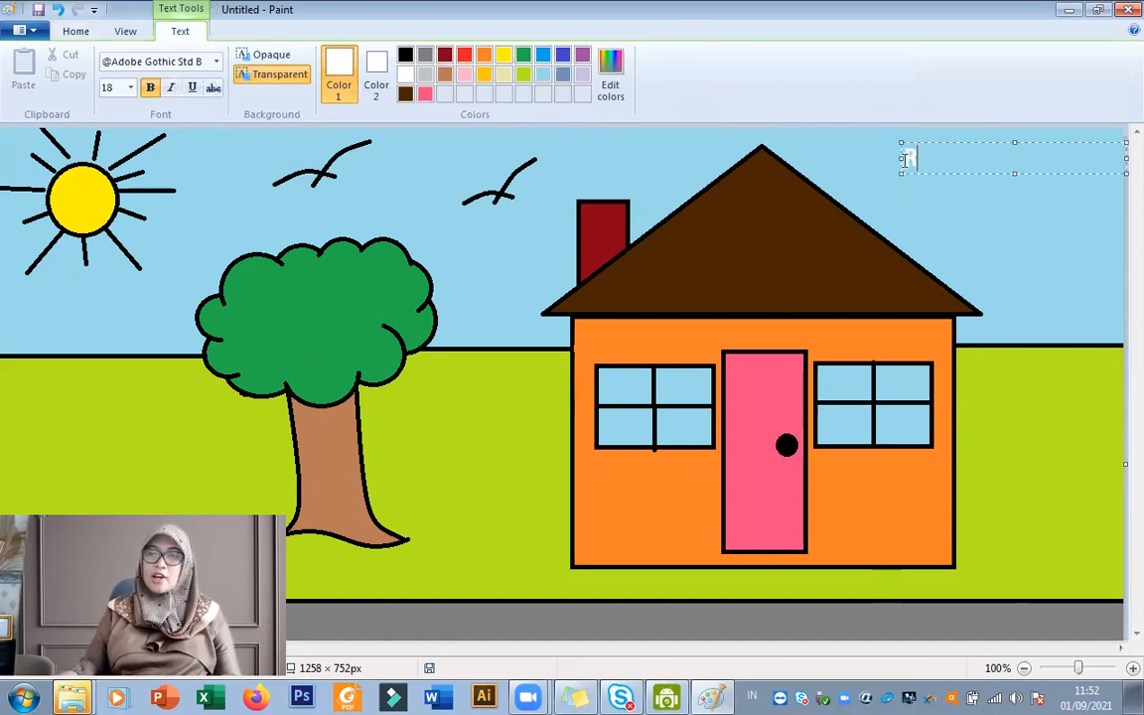
pyautogui.click(406, 56)
pyautogui.write('RI,M')
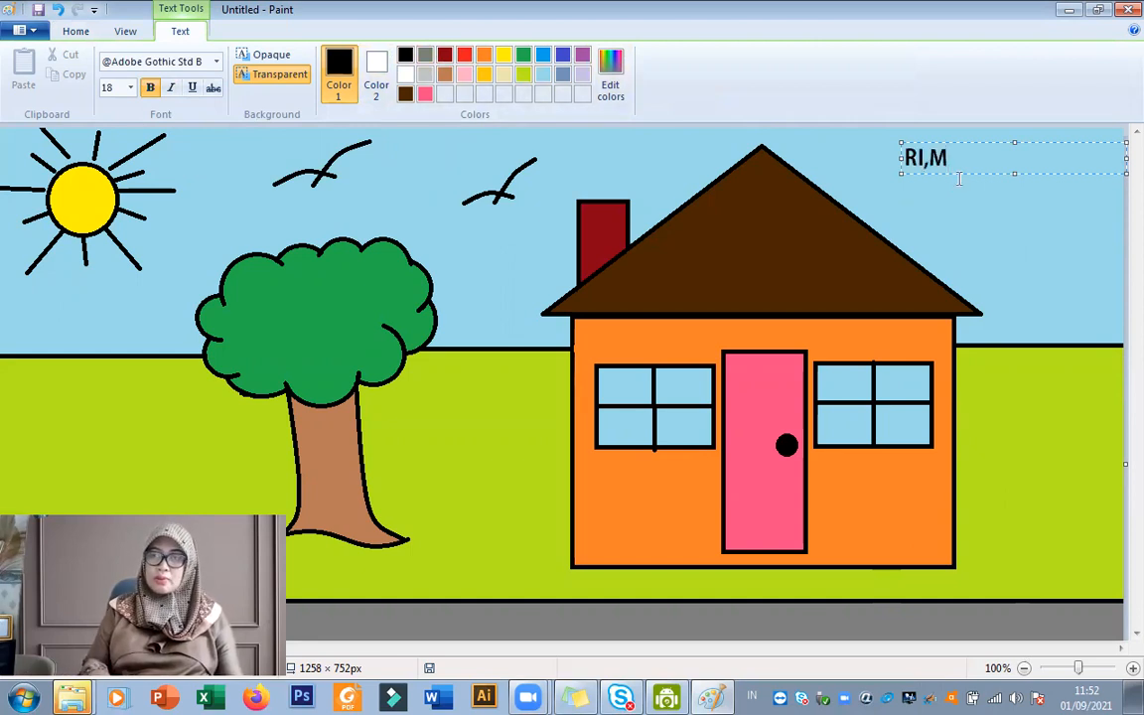
pyautogui.press('BackSpace')
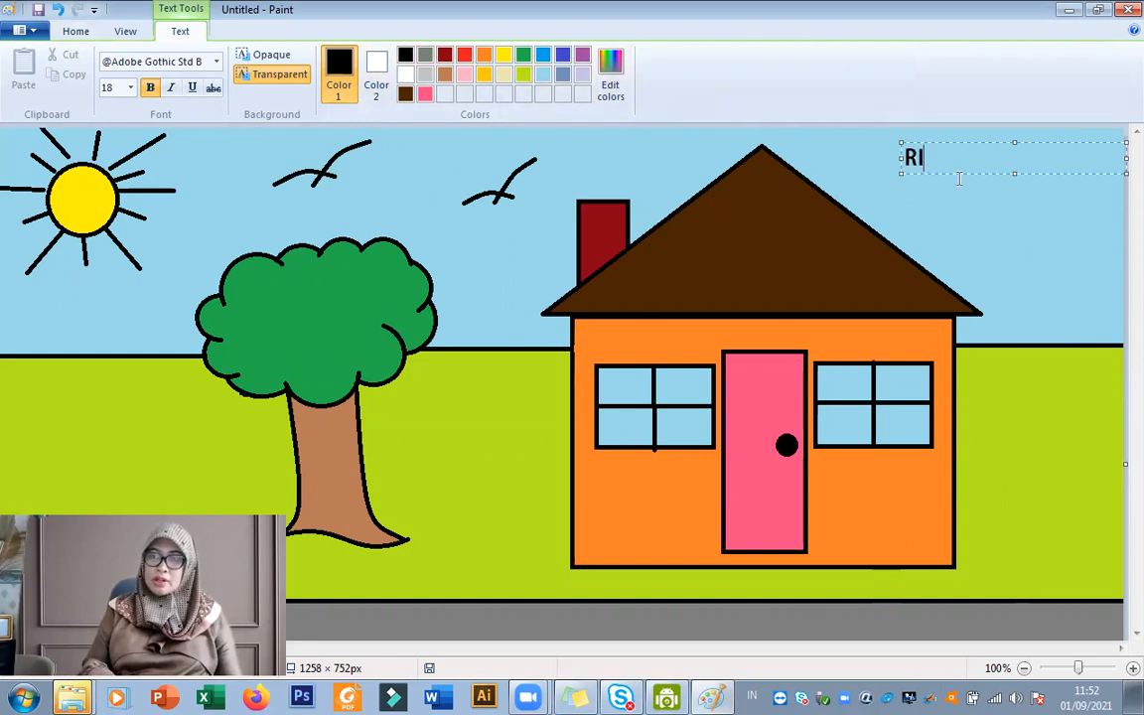
pyautogui.write('UMA')
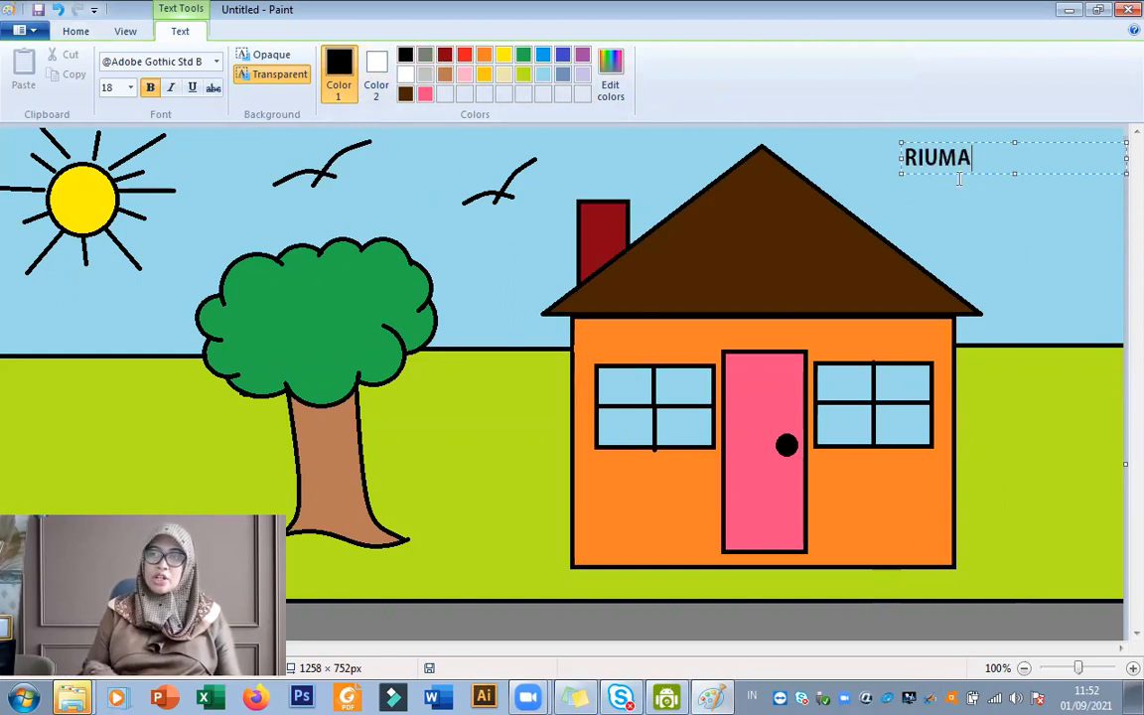
pyautogui.press('BackSpace')
pyautogui.press('BackSpace')
pyautogui.press('BackSpace')
pyautogui.write('UMAHKL')
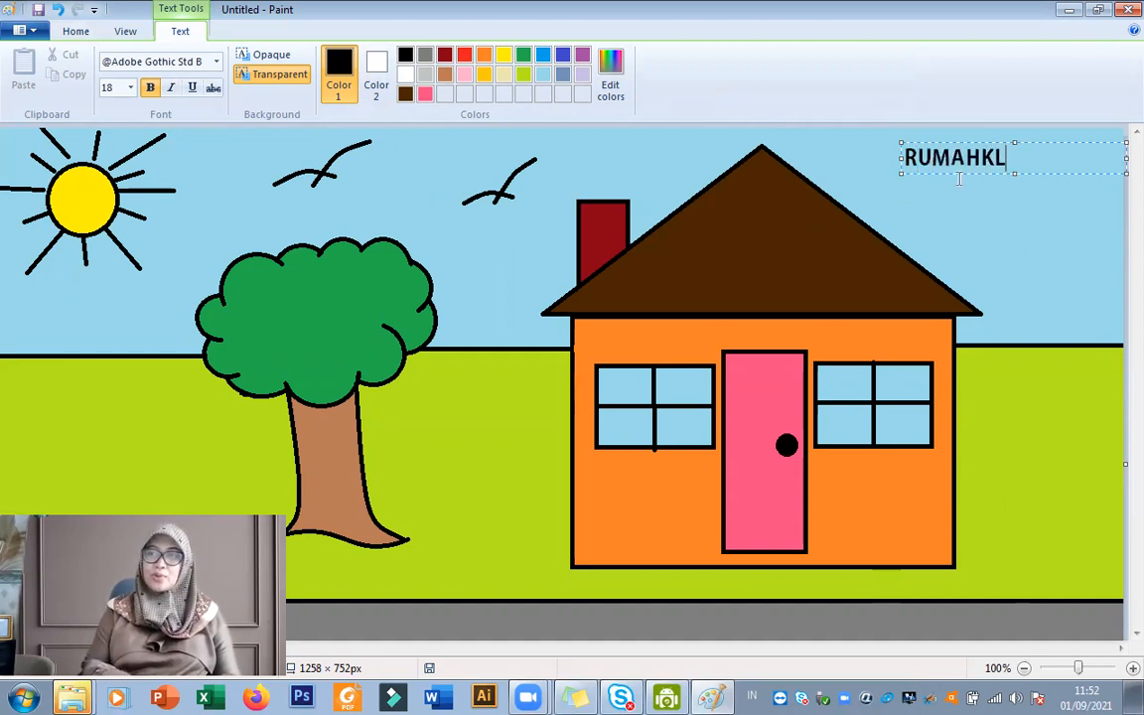
pyautogui.press('BackSpace')
pyautogui.write('U')
# Add a second line "Nama :" followed by the author's full name, and widen the text box so it fits on one line.
pyautogui.press('Return')
pyautogui.write('Nama')
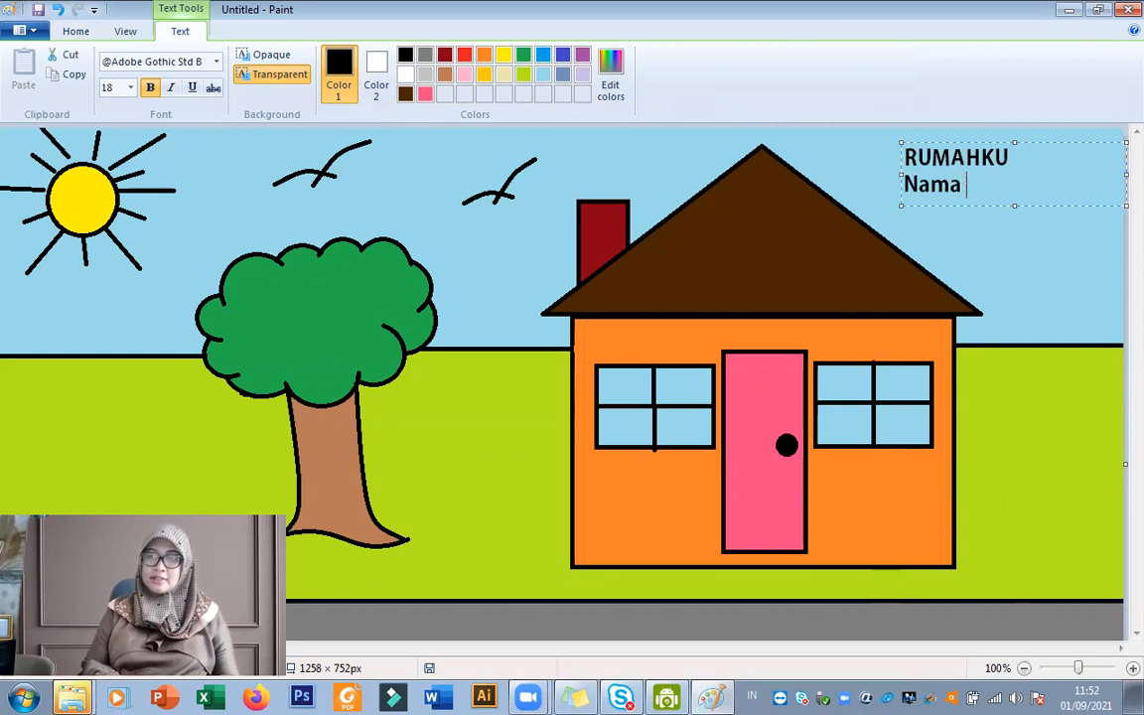
pyautogui.write(' : Fitri Han')
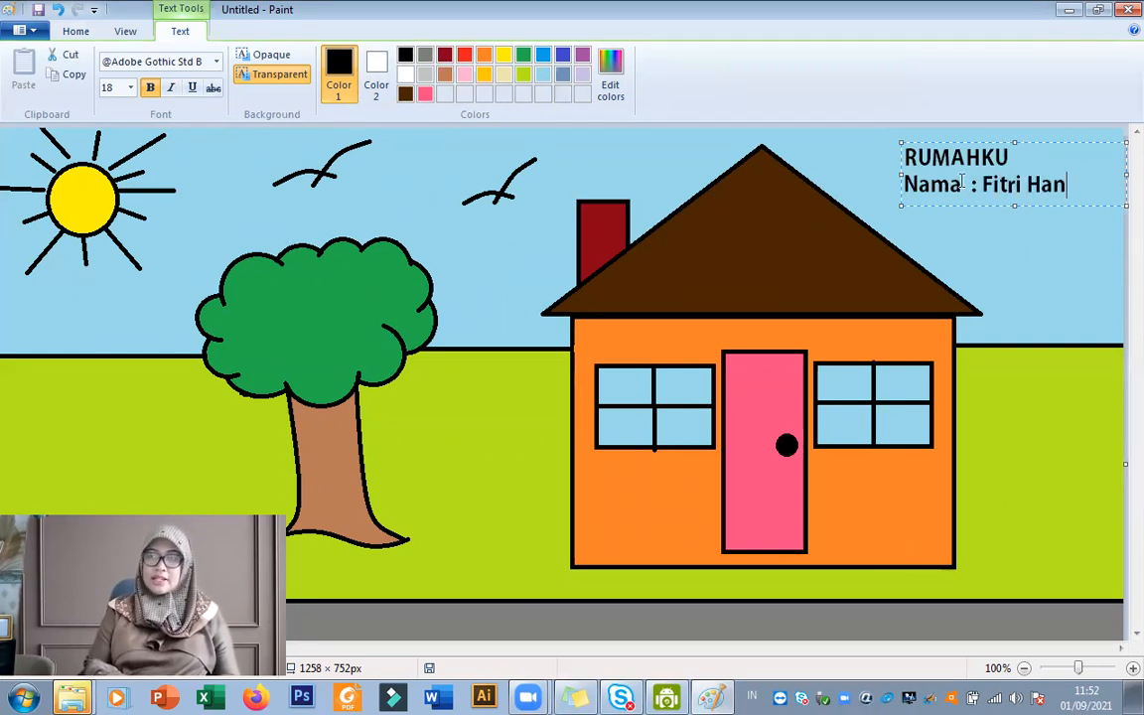
pyautogui.write('dayani==')
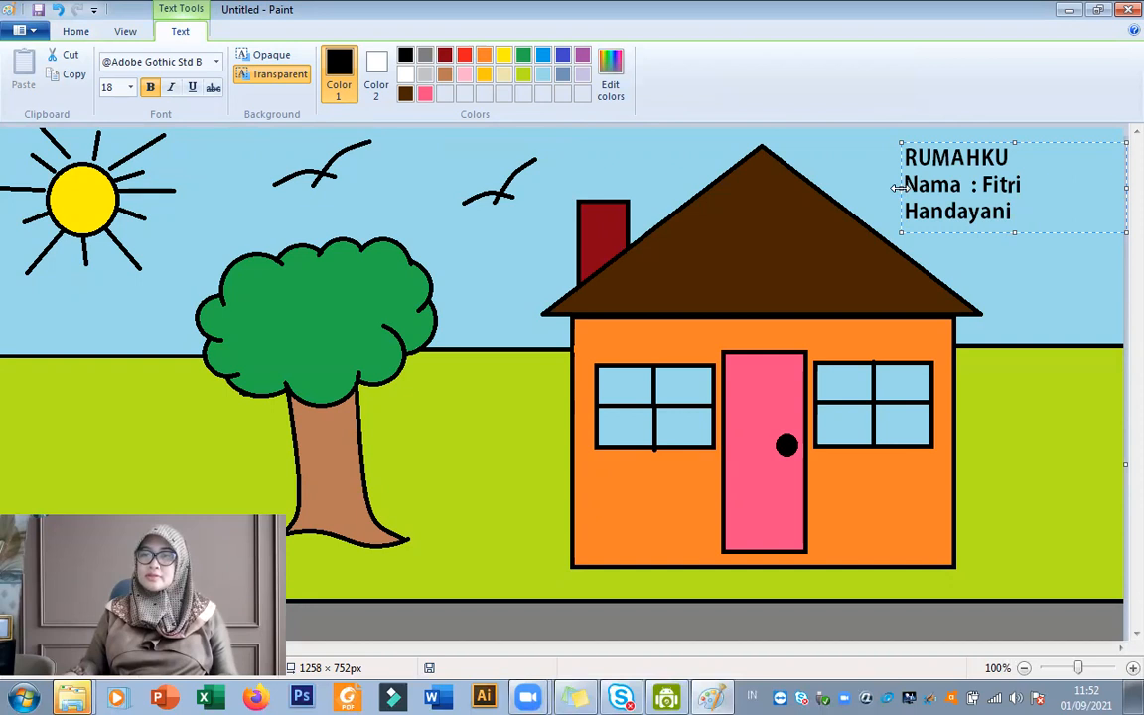
pyautogui.moveTo(898, 186); pyautogui.dragTo(873, 186)
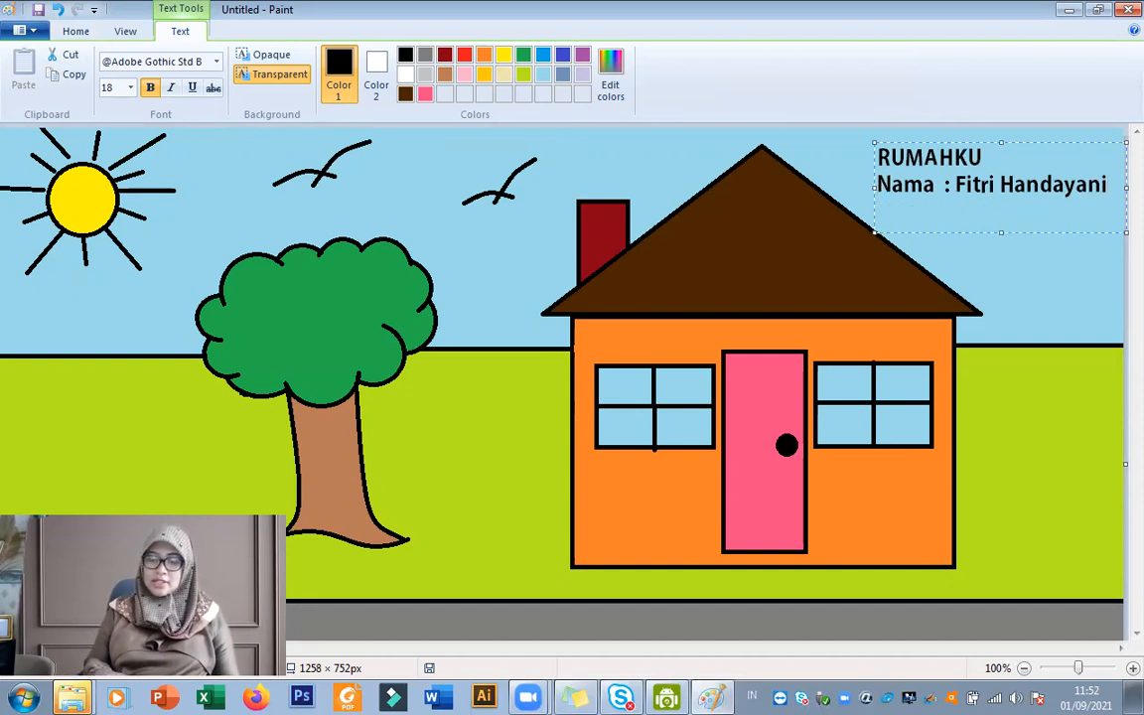
# Add a third line "Kelas : 2 A/B/C" below the name and place the finished text on the picture.
pyautogui.press('Return')
pyautogui.write('Kelas ')
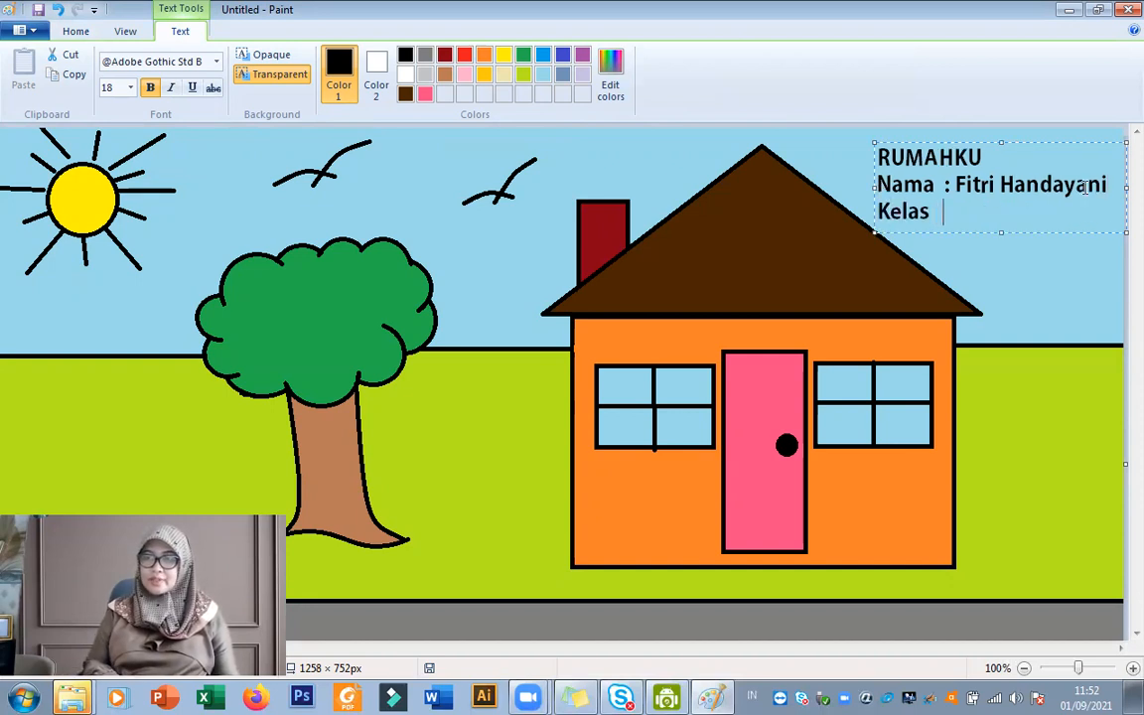
pyautogui.write(' :')
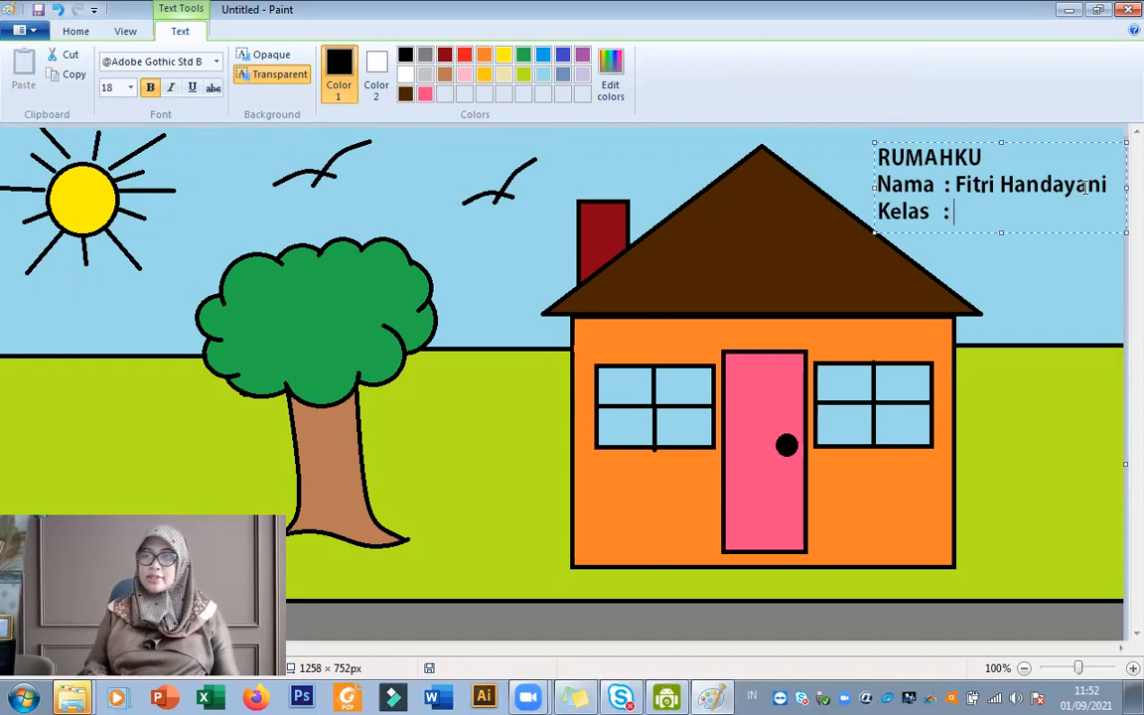
pyautogui.write(' 2 a')
pyautogui.press('BackSpace')
pyautogui.write('A/B/C')
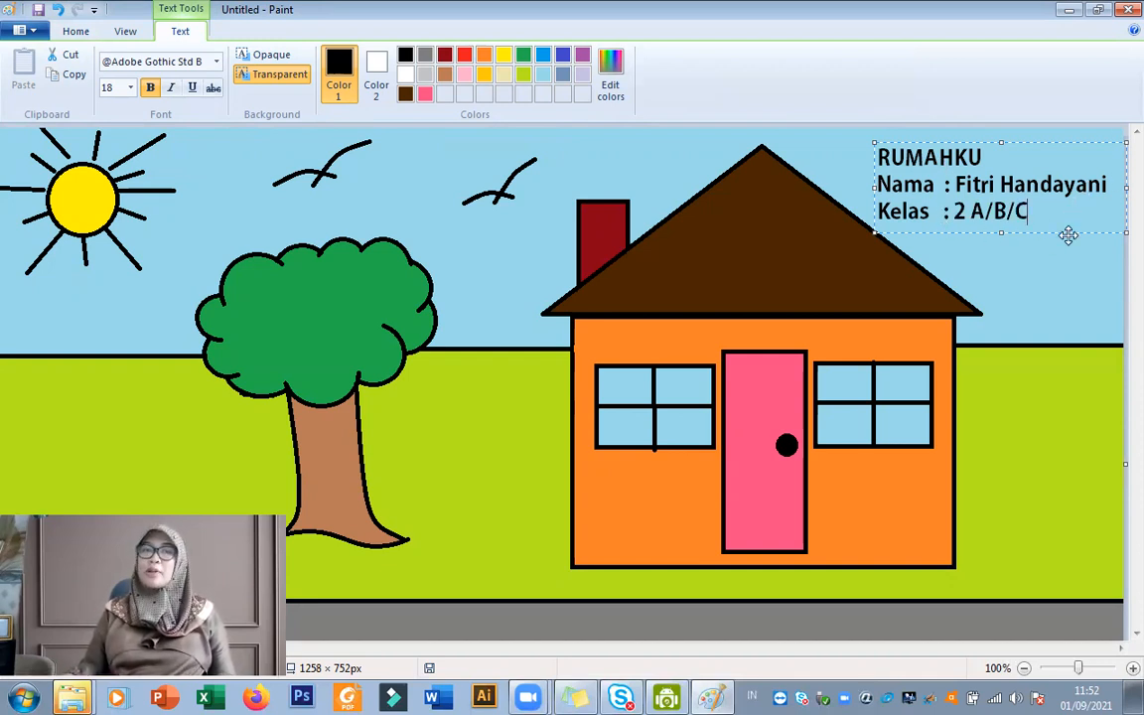
pyautogui.click(1046, 294)
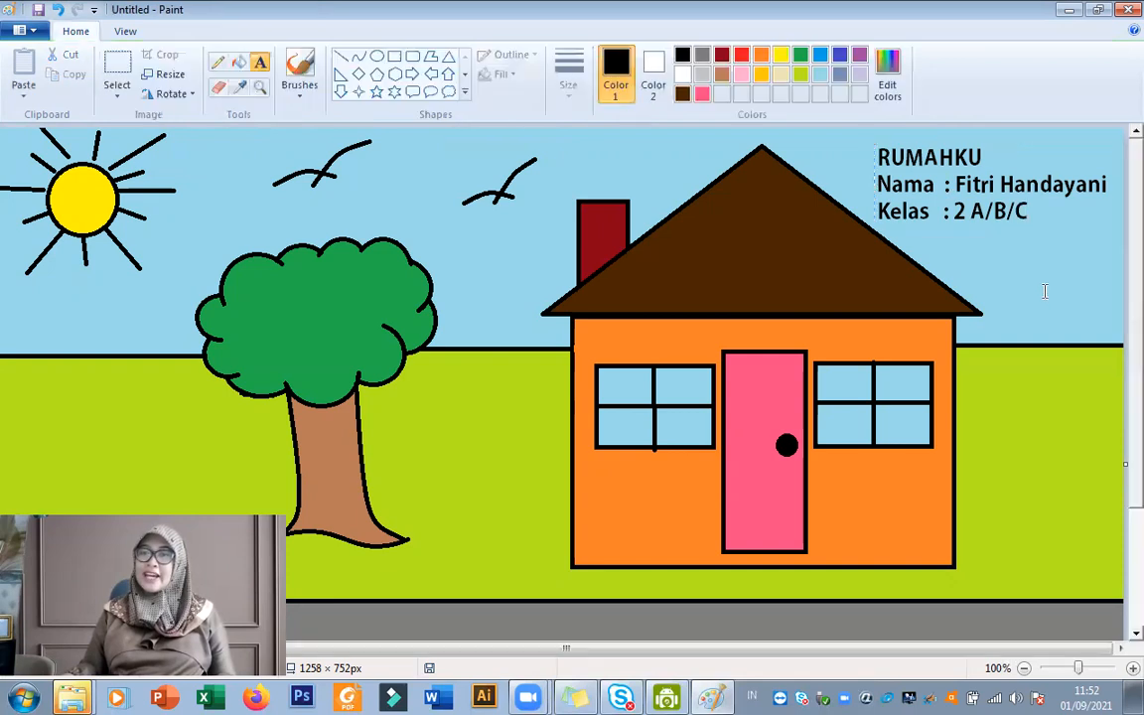
pyautogui.scroll(-3, 1039, 300)
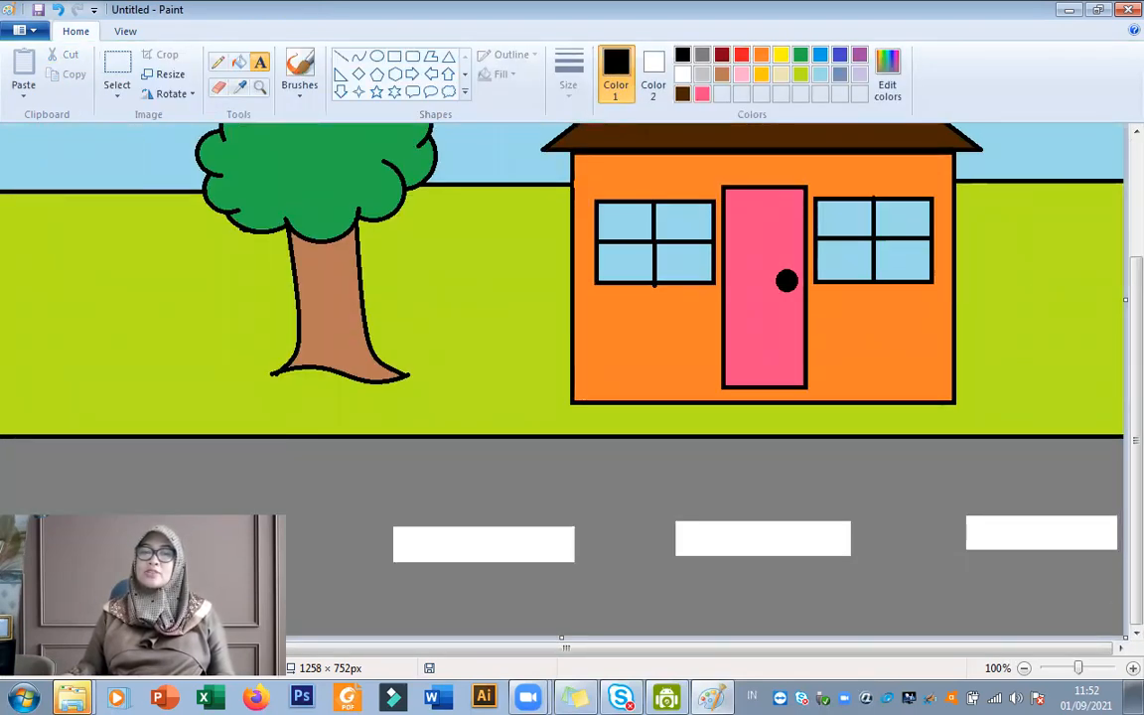
pyautogui.scroll(3, 570, 388)
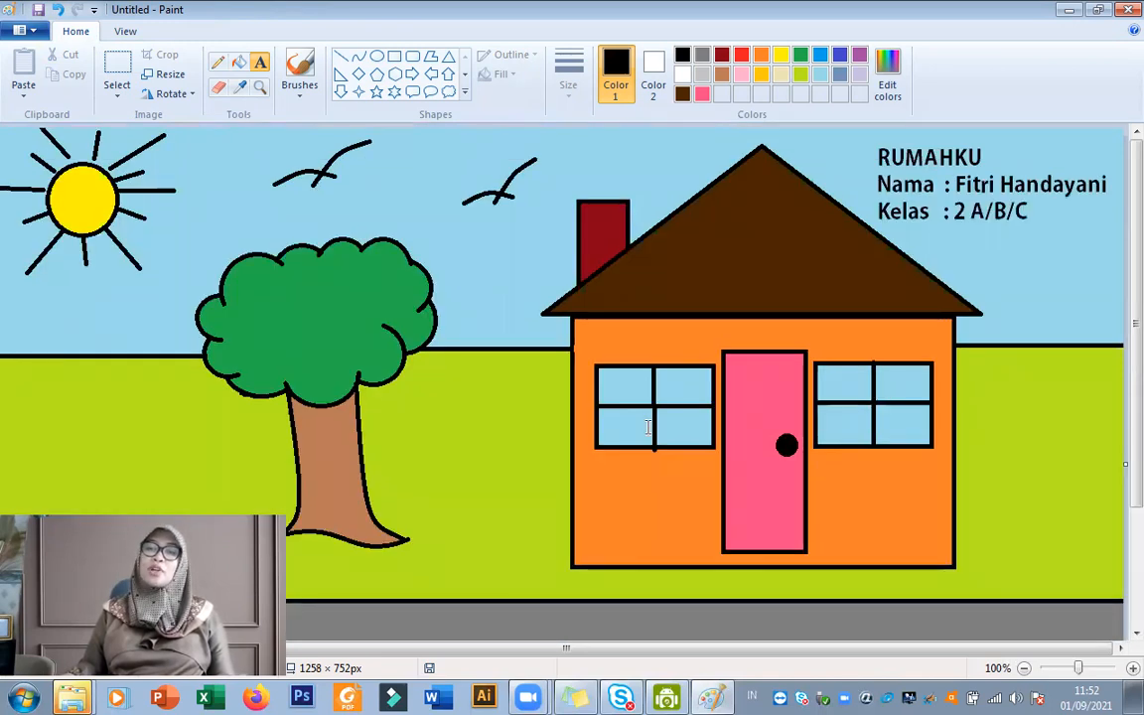